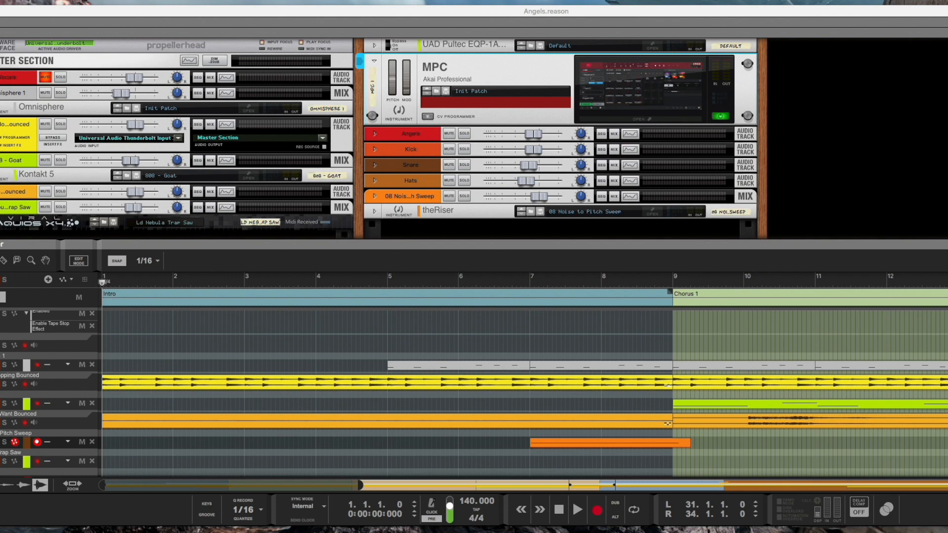
Step: Open the MPC plugin's window from its device in the rack
{"action": "left_click", "coordinate": [1, 124]}
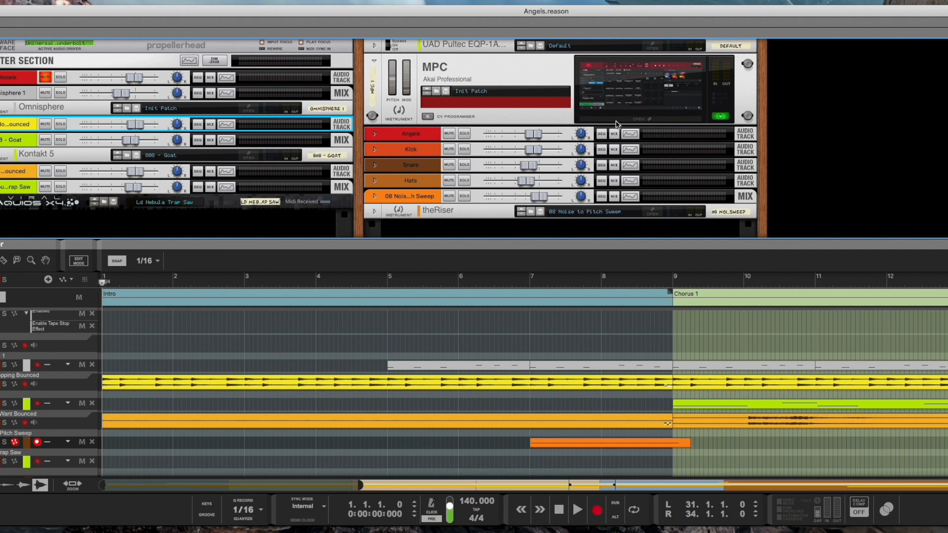
{"action": "left_click", "coordinate": [630, 122]}
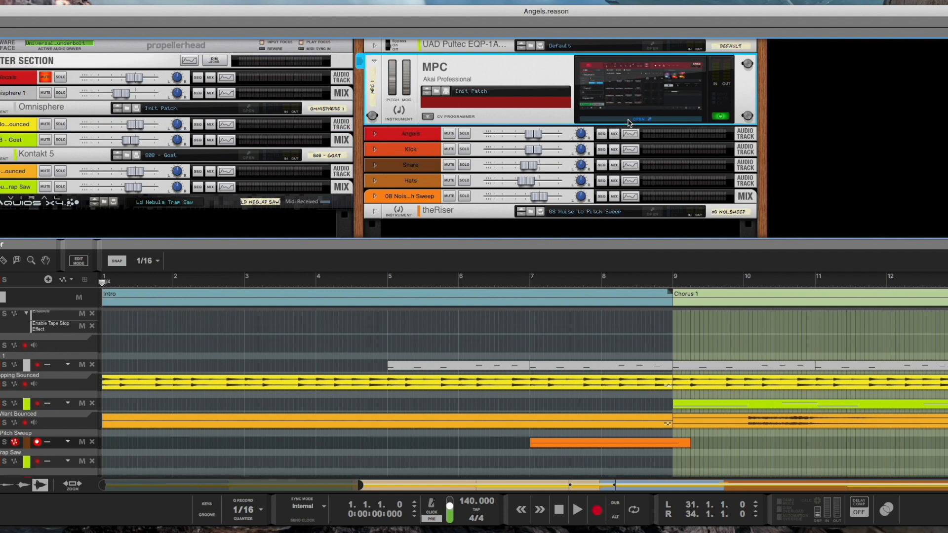
{"action": "left_click_drag", "start_coordinate": [533, 13], "coordinate": [775, 23]}
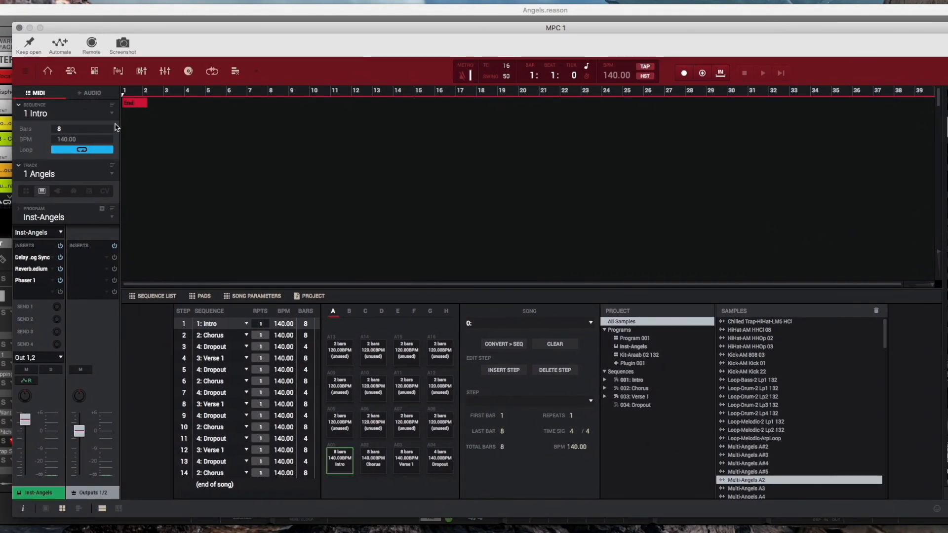
{"action": "left_click", "coordinate": [24, 71]}
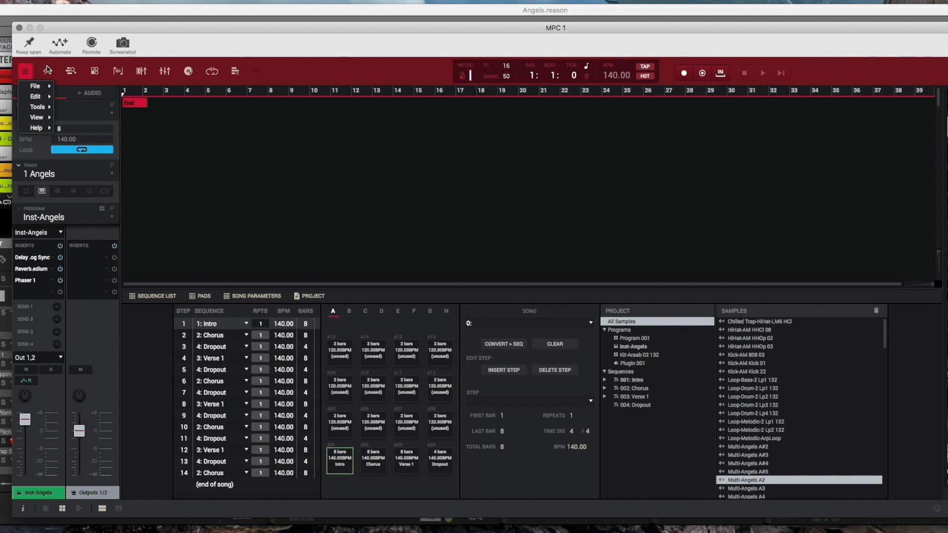
{"action": "mouse_move", "coordinate": [43, 131]}
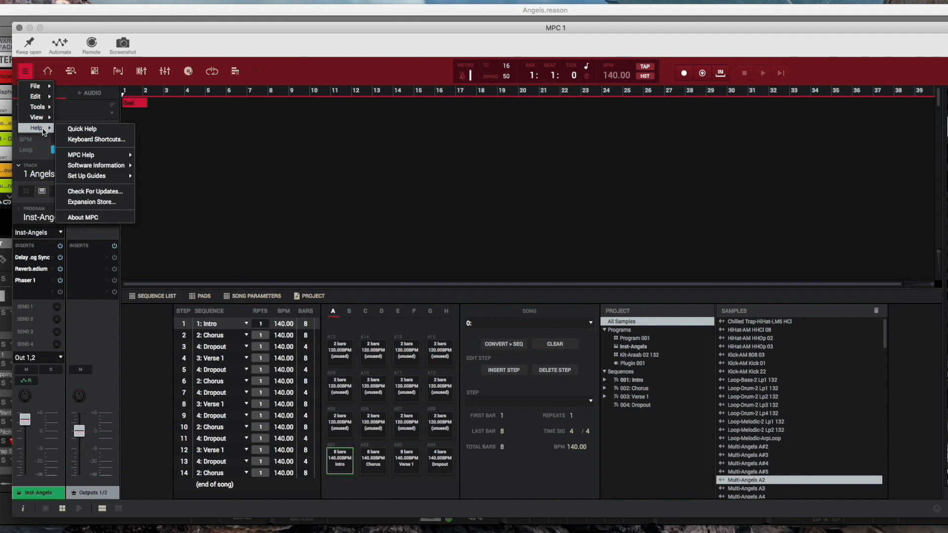
{"action": "left_click", "coordinate": [257, 31]}
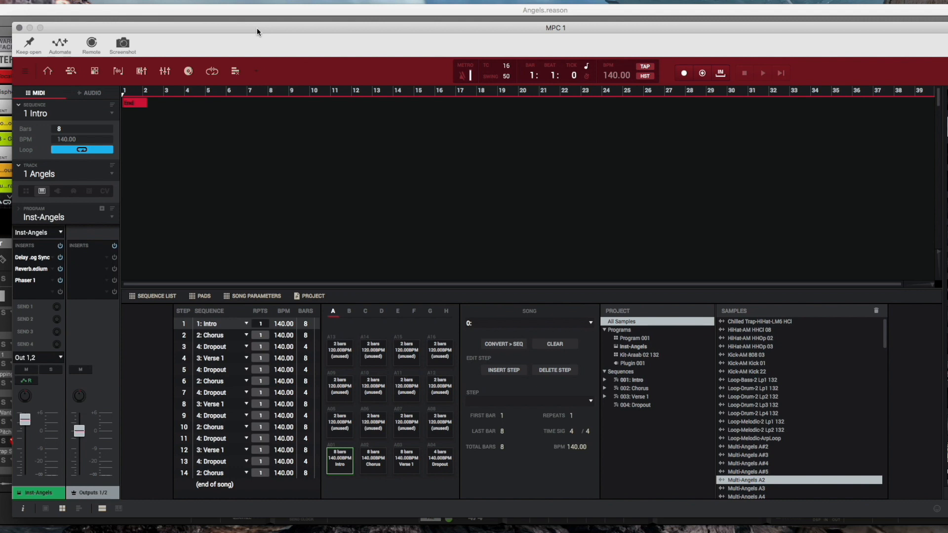
Step: Open the MPC preferences and review the Hardware settings before closing them
{"action": "left_click_drag", "start_coordinate": [257, 28], "coordinate": [257, 21]}
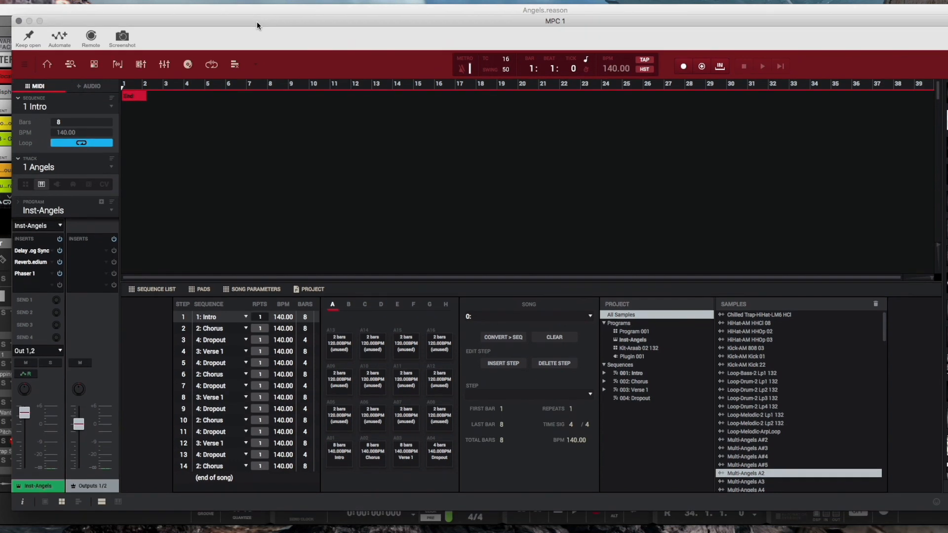
{"action": "left_click", "coordinate": [25, 68]}
{"action": "mouse_move", "coordinate": [27, 80]}
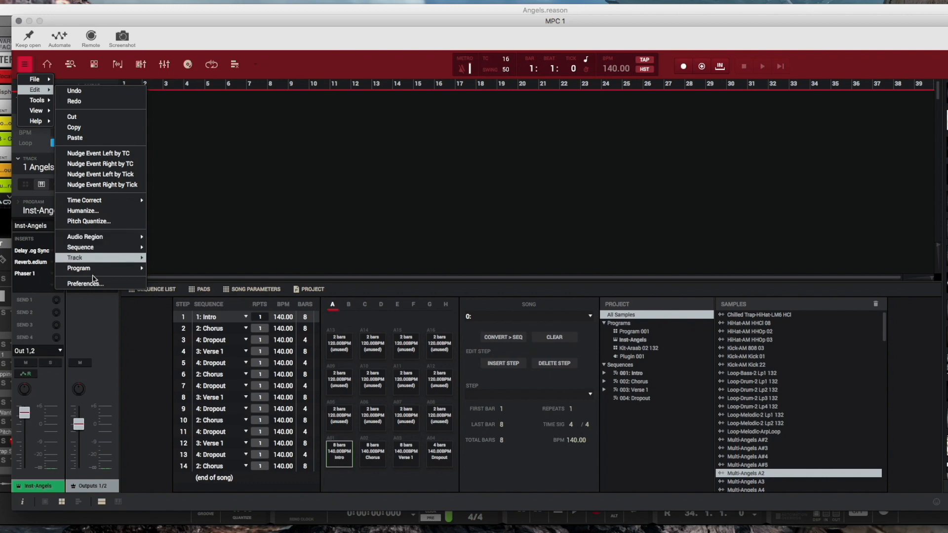
{"action": "left_click", "coordinate": [94, 286]}
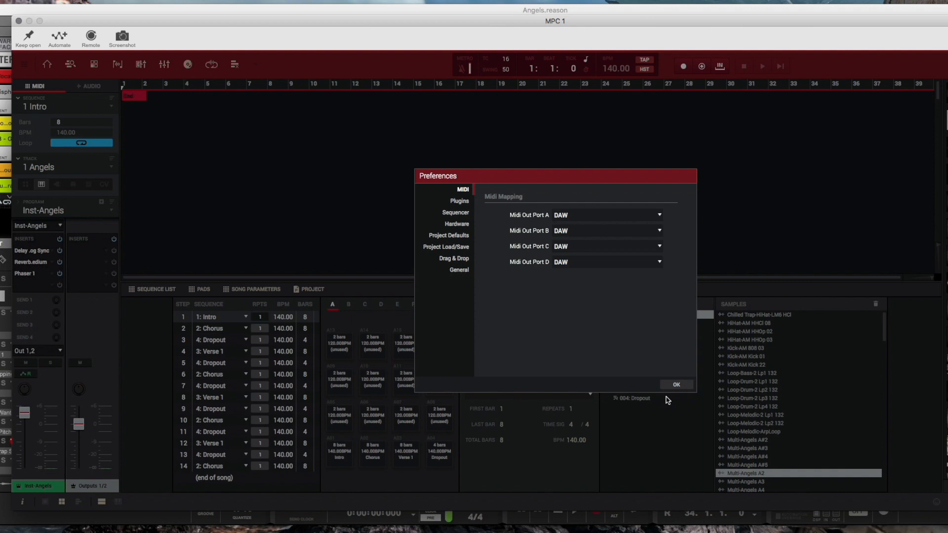
{"action": "left_click", "coordinate": [460, 225]}
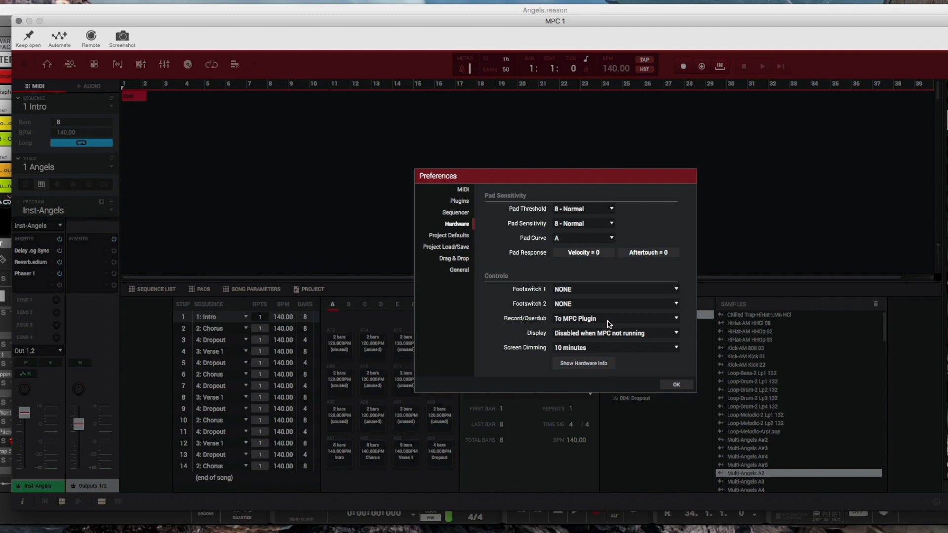
{"action": "left_click", "coordinate": [677, 385]}
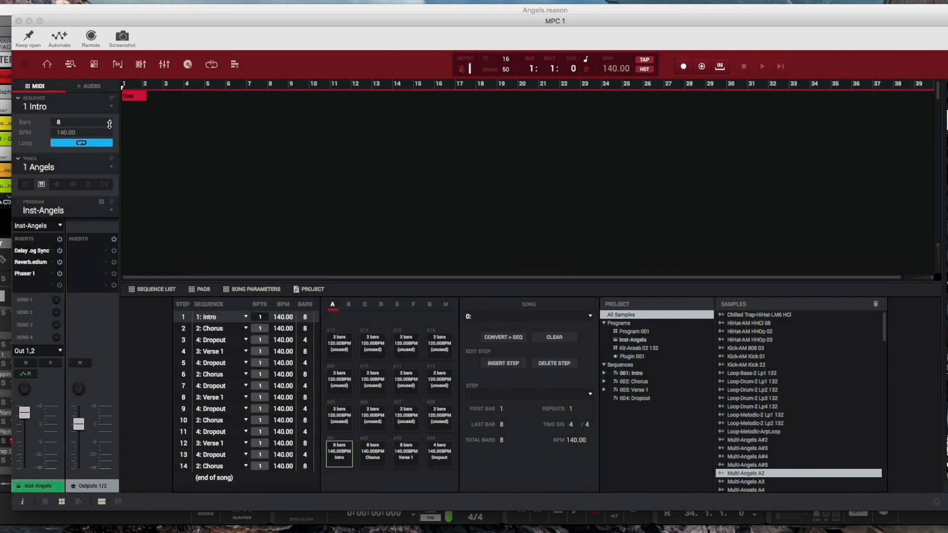
Step: Set the Hardware preference Record/Overdub to To Host DAW and confirm the preferences
{"action": "left_click", "coordinate": [24, 65]}
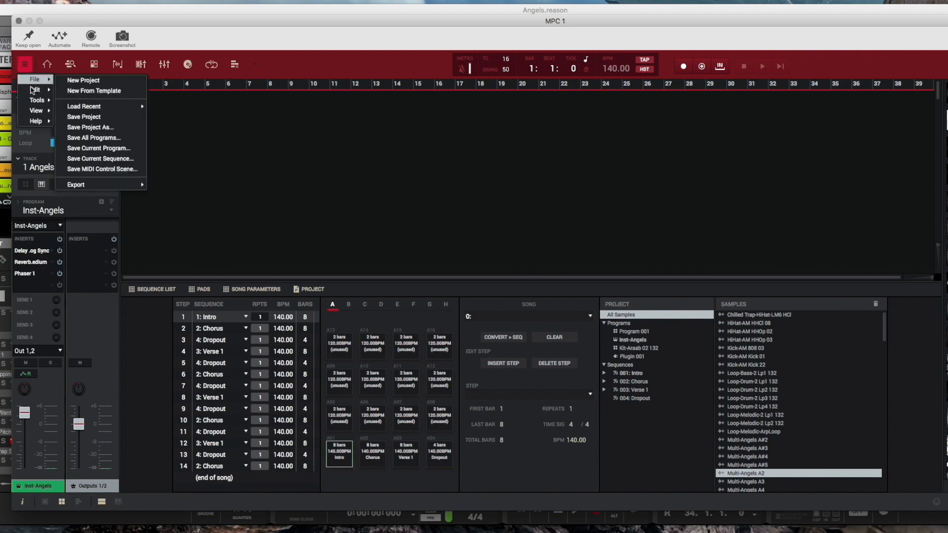
{"action": "mouse_move", "coordinate": [34, 90]}
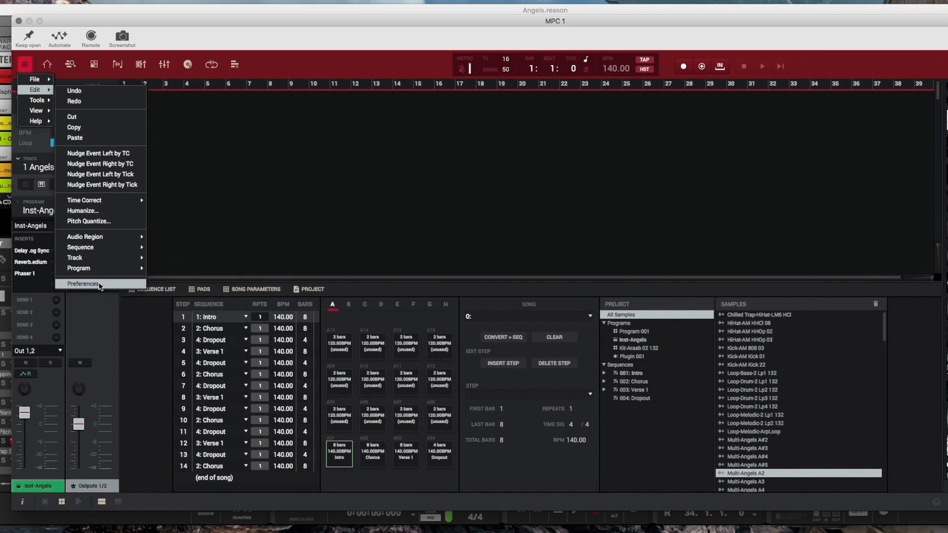
{"action": "left_click", "coordinate": [101, 285]}
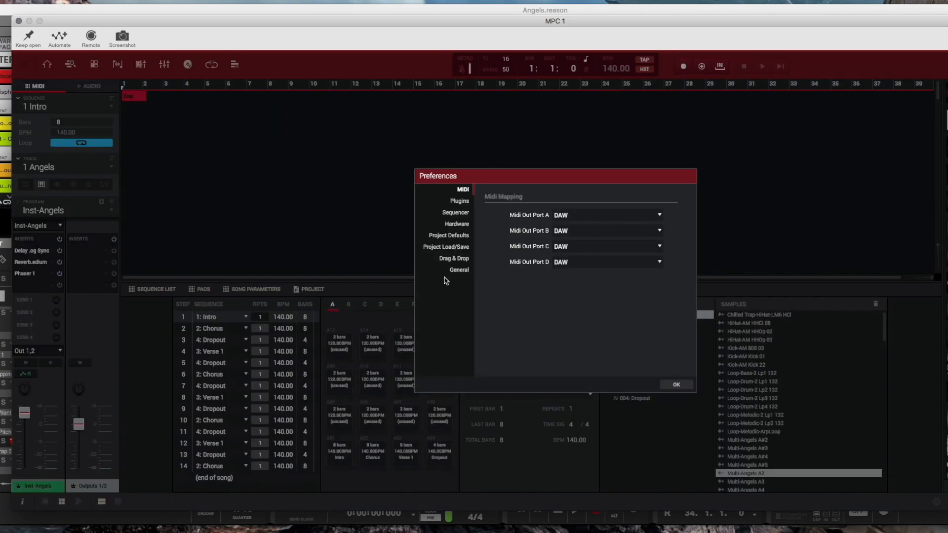
{"action": "left_click", "coordinate": [458, 225]}
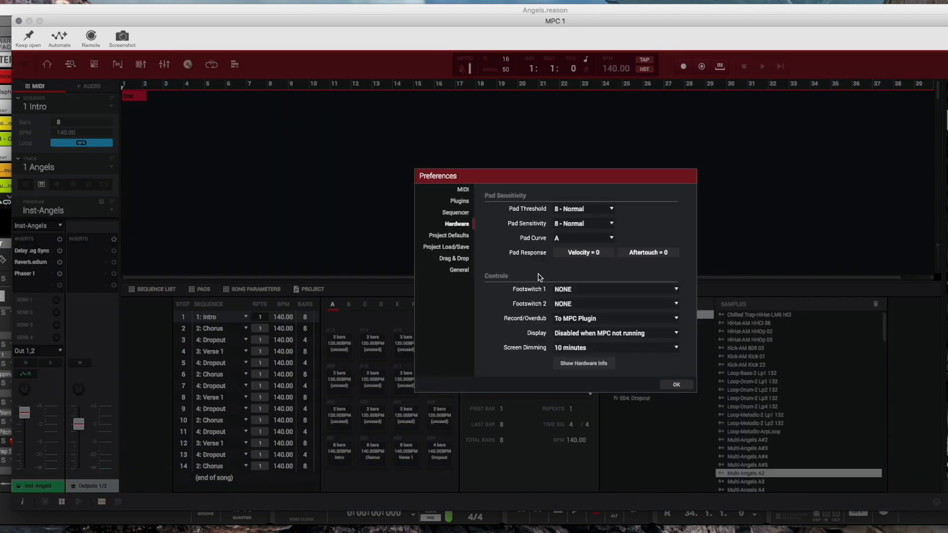
{"action": "left_click", "coordinate": [587, 320]}
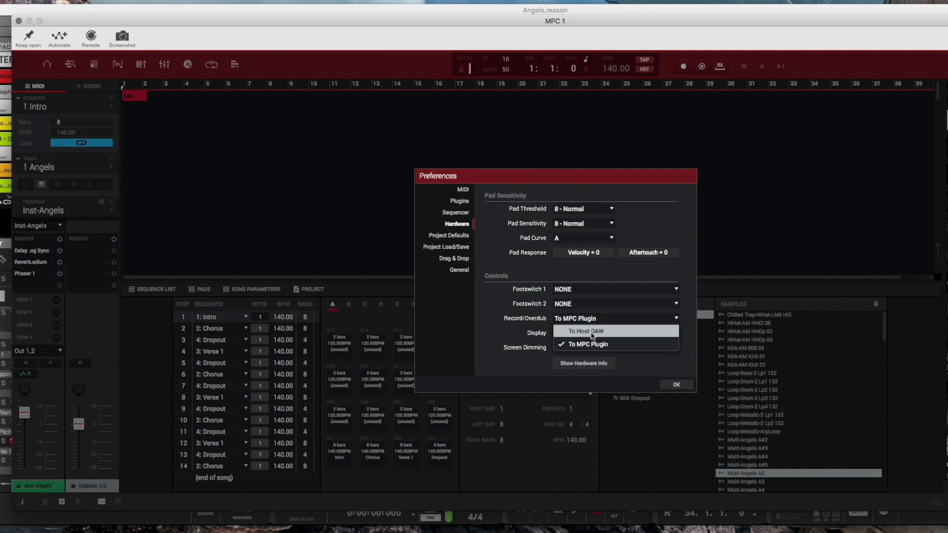
{"action": "left_click", "coordinate": [591, 332]}
{"action": "left_click", "coordinate": [673, 385]}
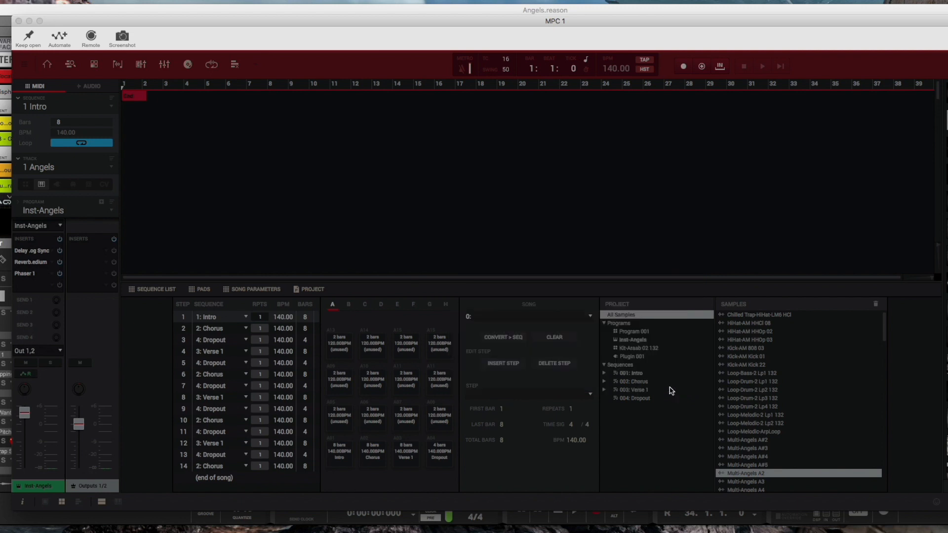
Step: Close the MPC window and reopen it from the plugin device in the rack
{"action": "left_click", "coordinate": [19, 22]}
{"action": "scroll", "coordinate": [441, 173], "scroll_direction": "down", "scroll_amount": 3}
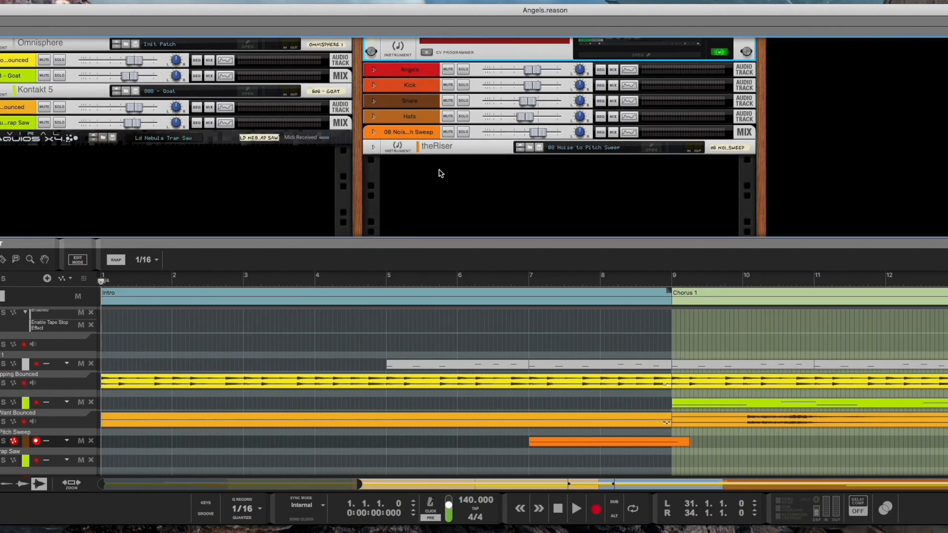
{"action": "left_click_drag", "start_coordinate": [418, 240], "coordinate": [433, 127]}
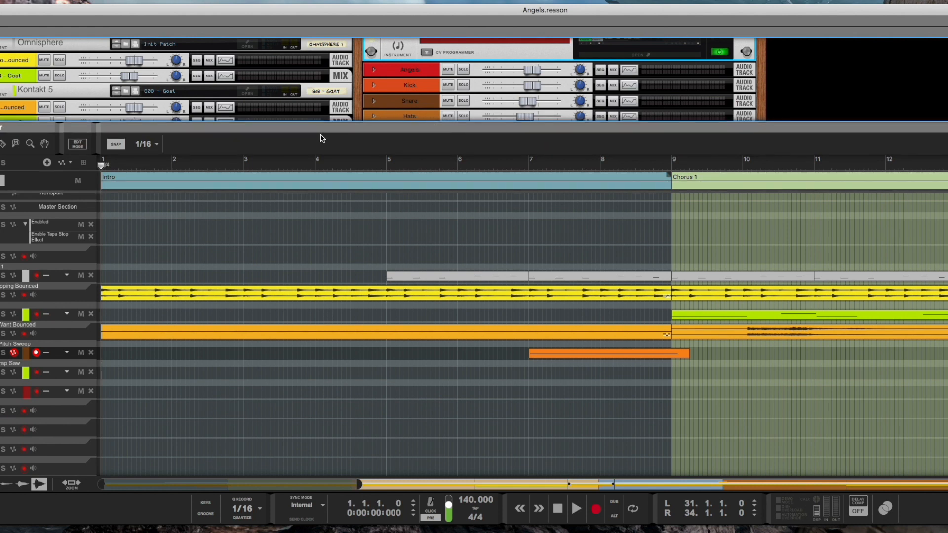
{"action": "left_click_drag", "start_coordinate": [351, 127], "coordinate": [353, 235]}
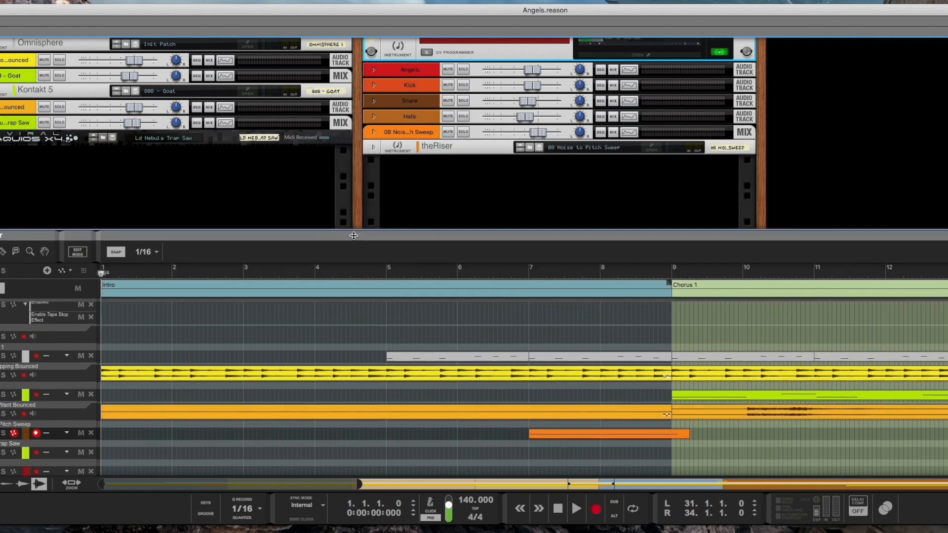
{"action": "scroll", "coordinate": [387, 107], "scroll_direction": "up", "scroll_amount": 4}
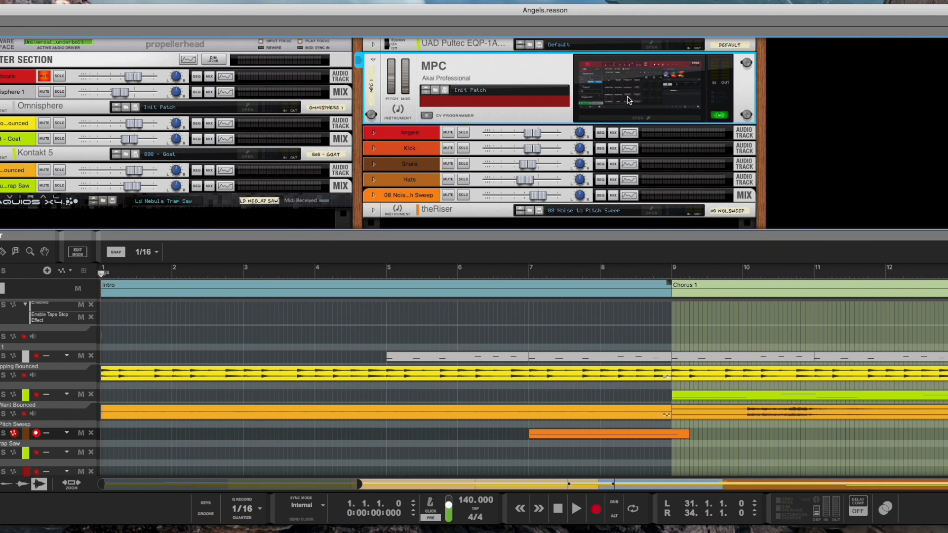
{"action": "left_click", "coordinate": [640, 118]}
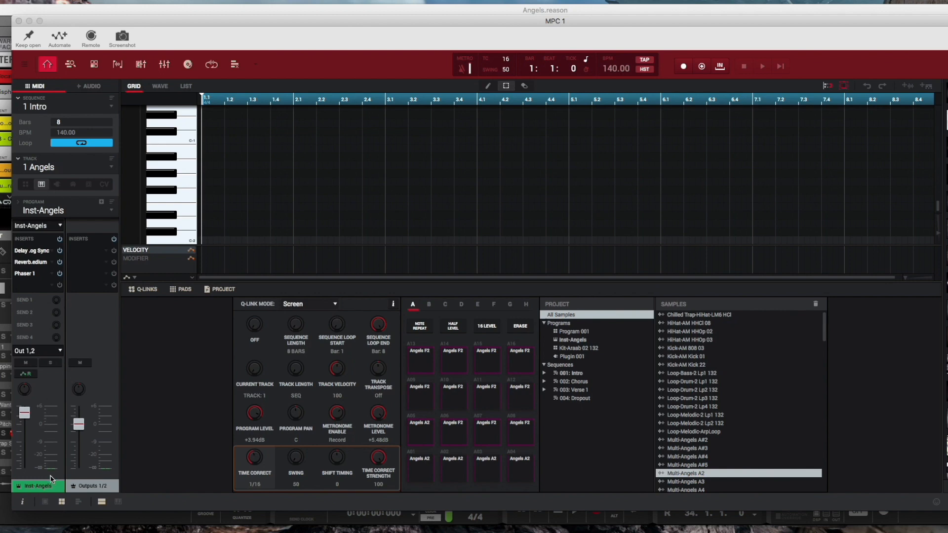
Step: Switch the channel strip to the pad channel and check its output routing options
{"action": "left_click", "coordinate": [62, 503]}
{"action": "left_click", "coordinate": [62, 503]}
{"action": "left_click", "coordinate": [60, 351]}
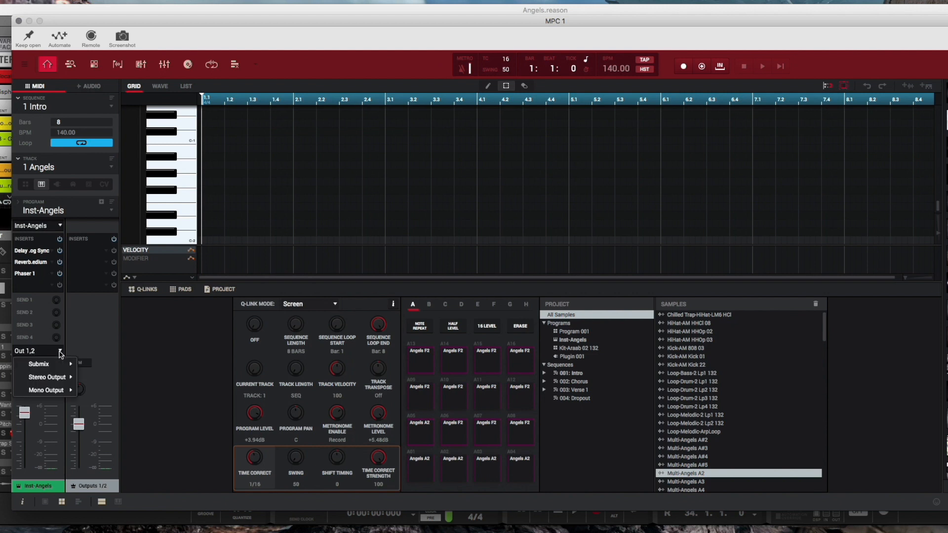
{"action": "left_click", "coordinate": [28, 352]}
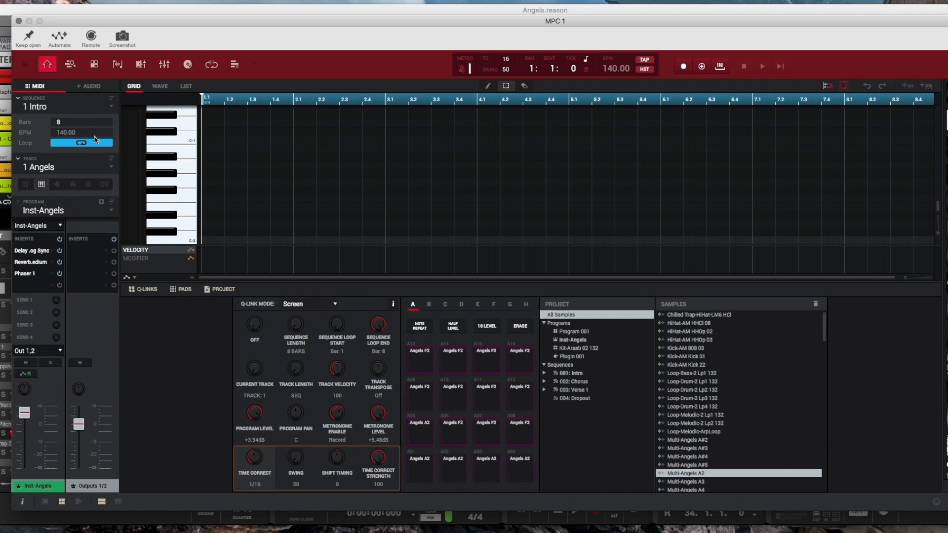
Step: Select the empty track 6 and the empty sequence 5
{"action": "left_click", "coordinate": [85, 168]}
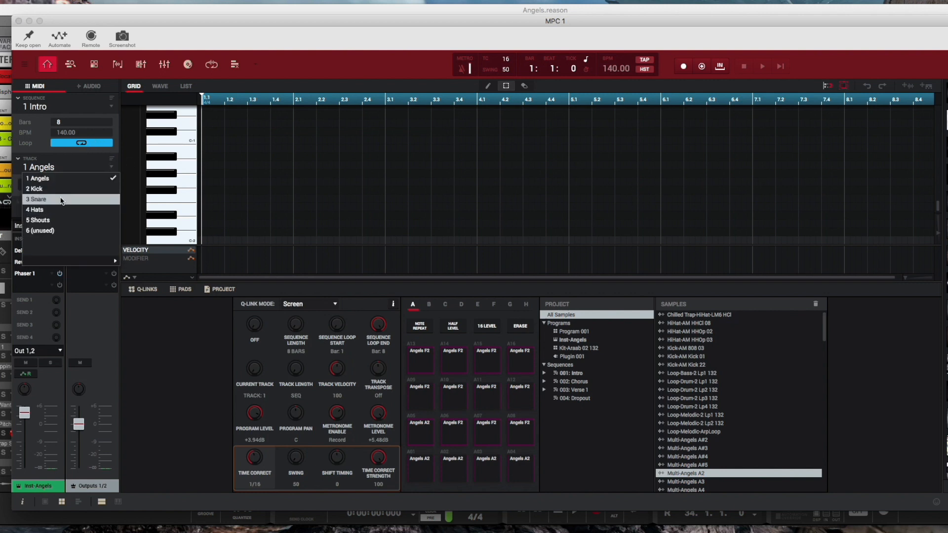
{"action": "left_click", "coordinate": [49, 230]}
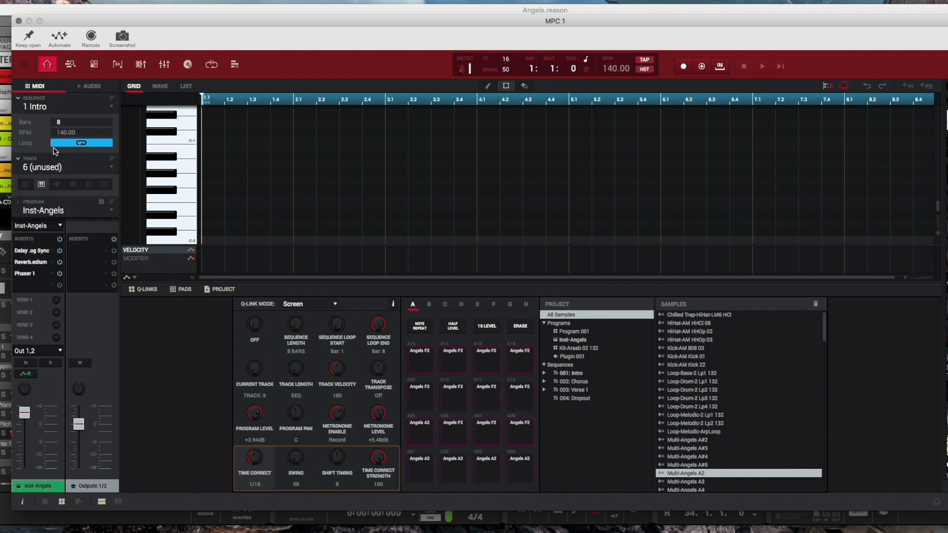
{"action": "left_click", "coordinate": [106, 109]}
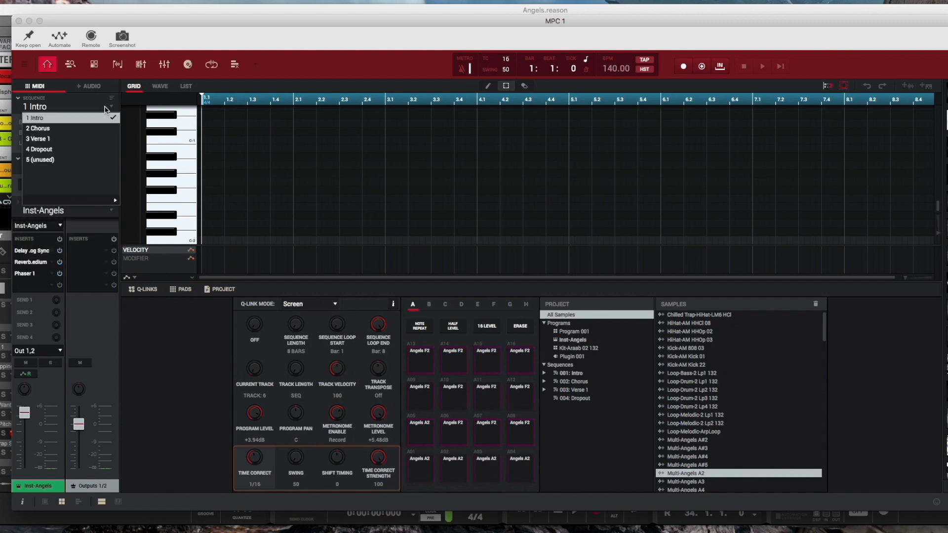
{"action": "left_click", "coordinate": [53, 119]}
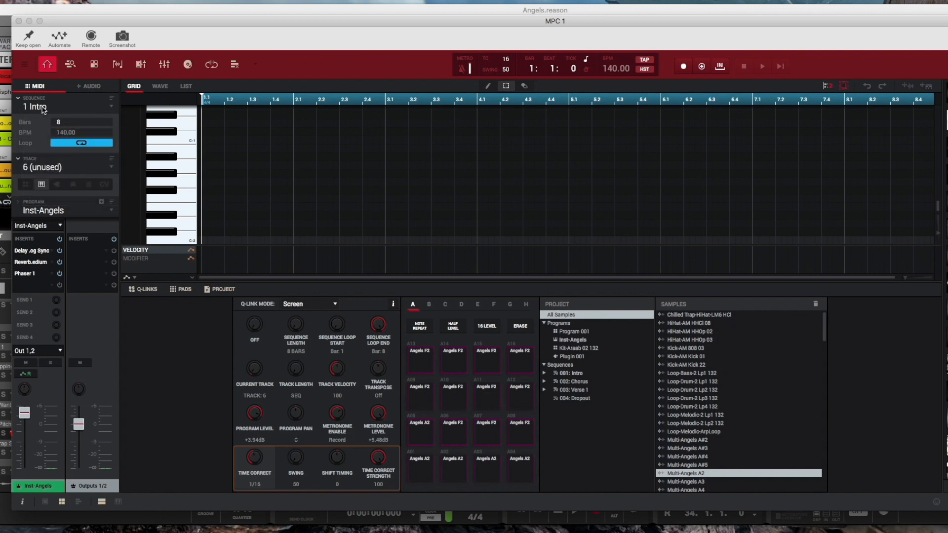
{"action": "left_click", "coordinate": [44, 108]}
{"action": "left_click", "coordinate": [43, 160]}
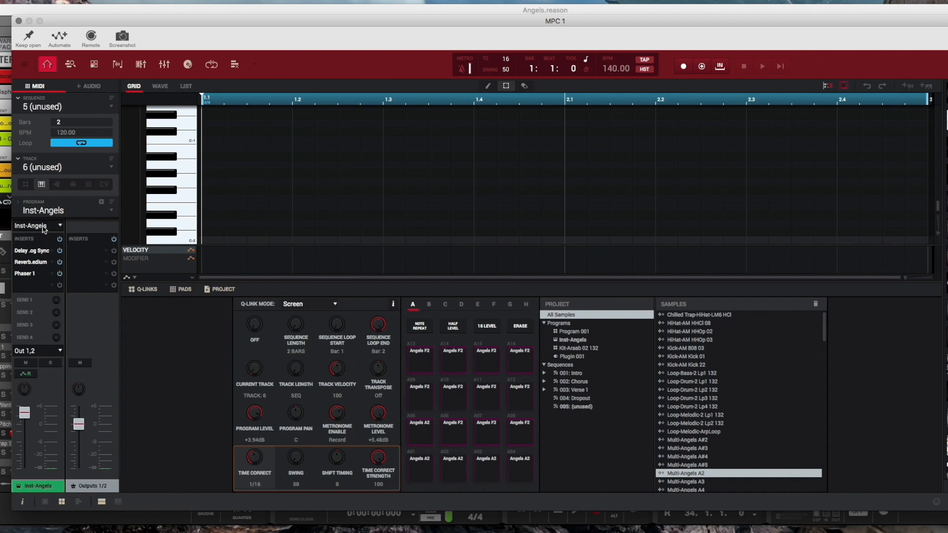
Step: Assign the Kit-Araab 02 132 program to the new track and select it in the project list
{"action": "left_click", "coordinate": [69, 213]}
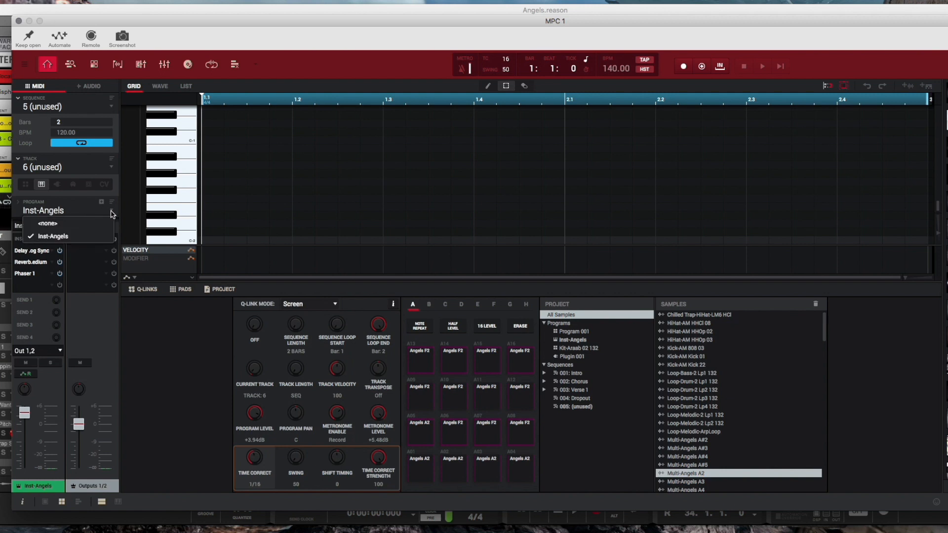
{"action": "left_click", "coordinate": [52, 236]}
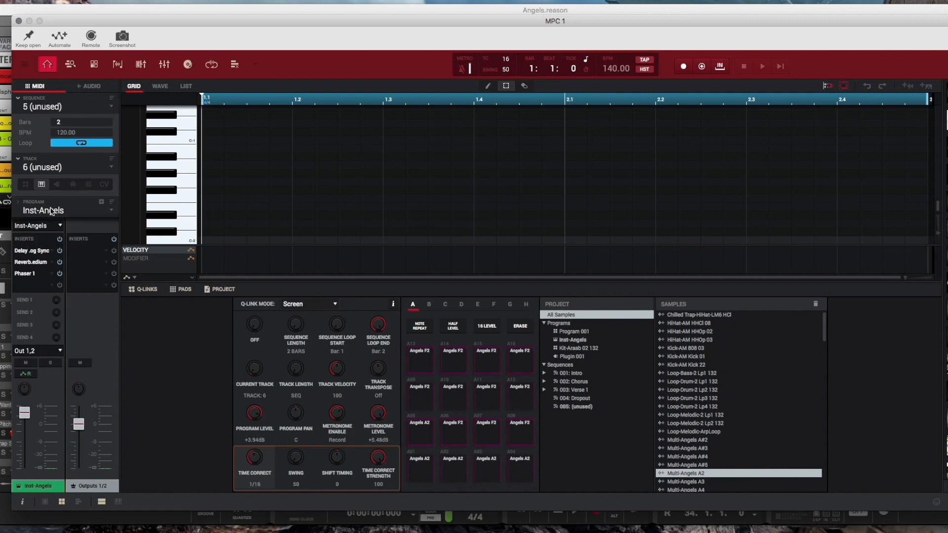
{"action": "left_click", "coordinate": [60, 226]}
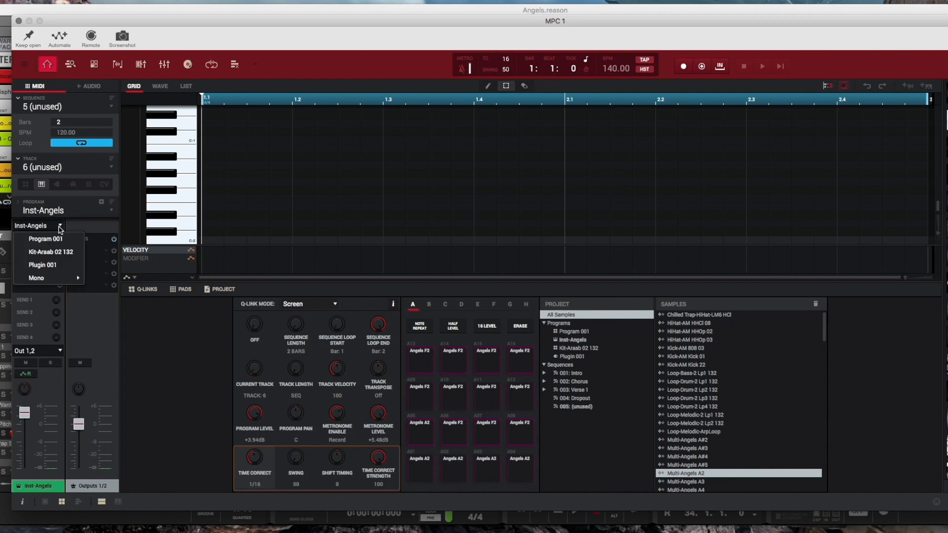
{"action": "left_click", "coordinate": [58, 253]}
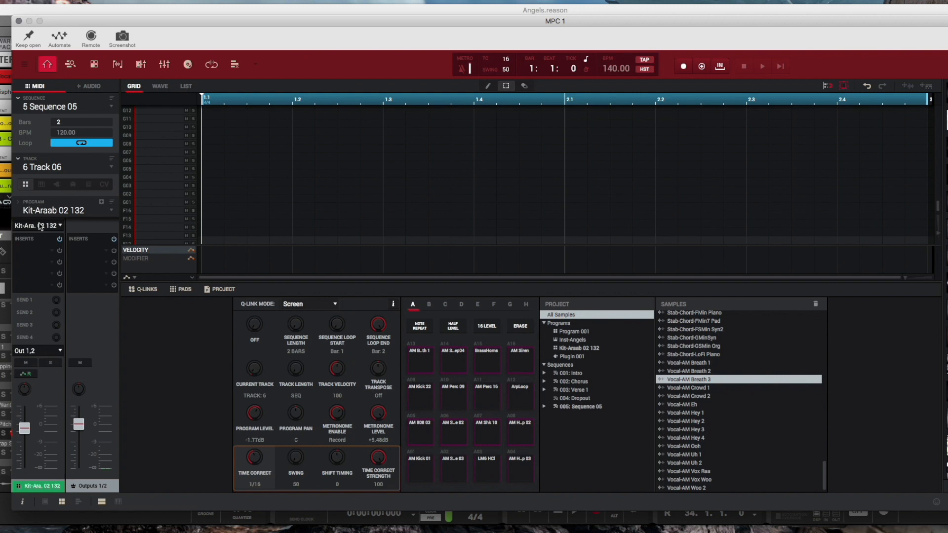
{"action": "left_click", "coordinate": [585, 352]}
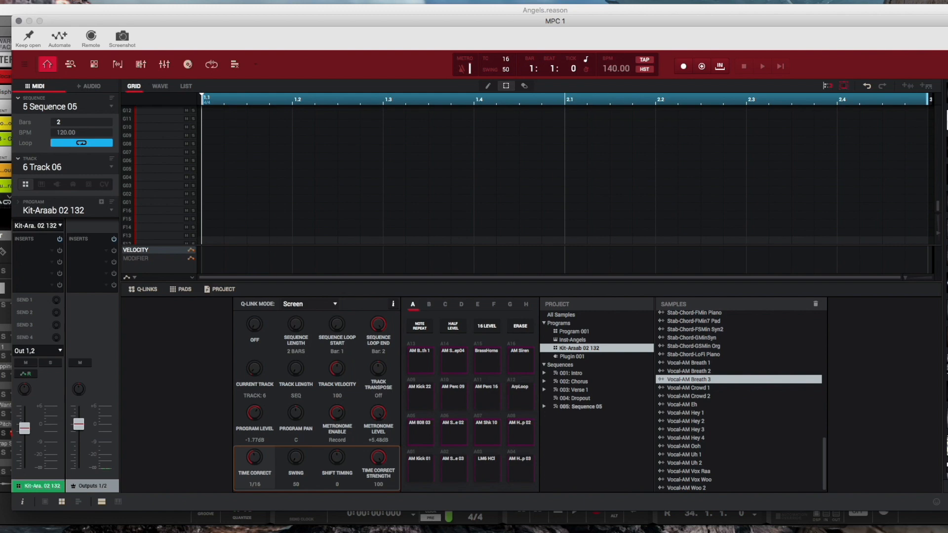
Step: Browse the Arab and Chilled expansion entries in the browser panel and reselect the Kit-Araab 02 132 program
{"action": "left_click_drag", "start_coordinate": [947, 21], "coordinate": [946, 14]}
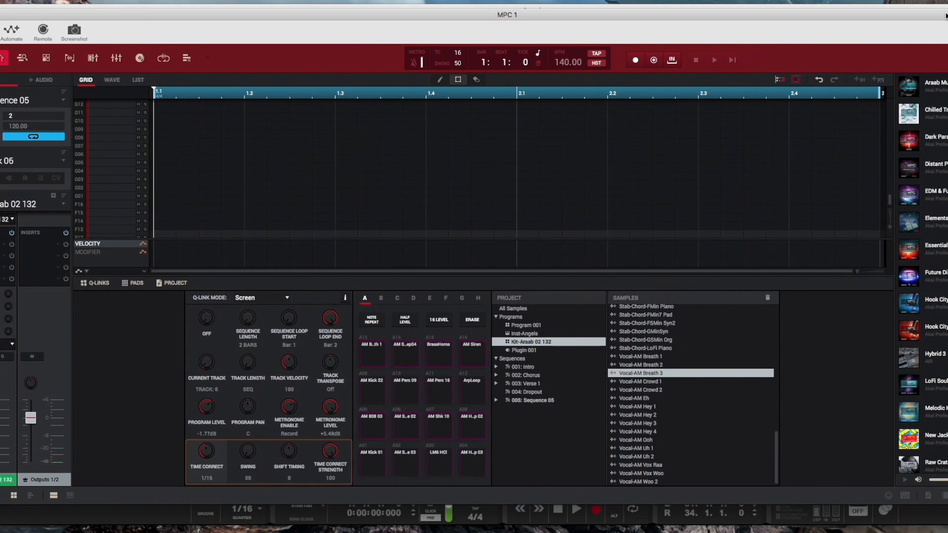
{"action": "left_click", "coordinate": [945, 91]}
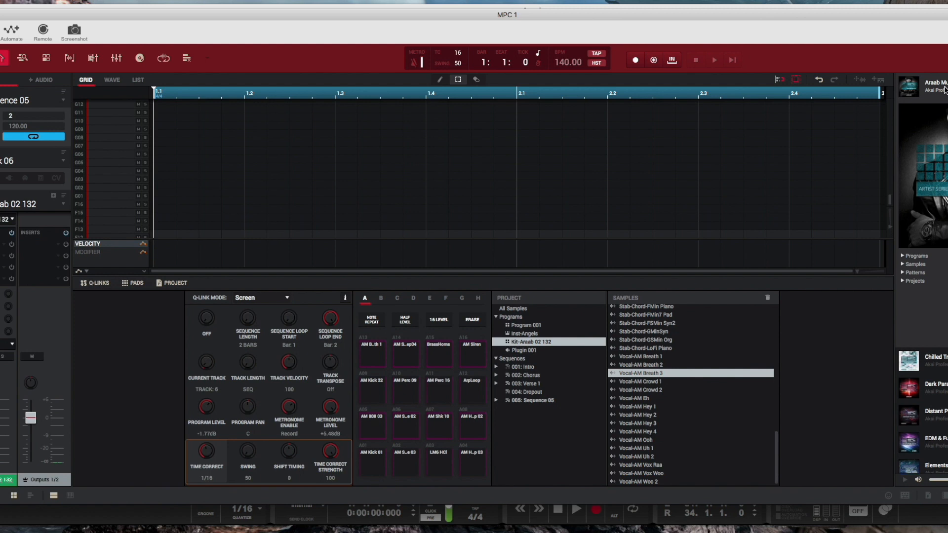
{"action": "left_click", "coordinate": [945, 91]}
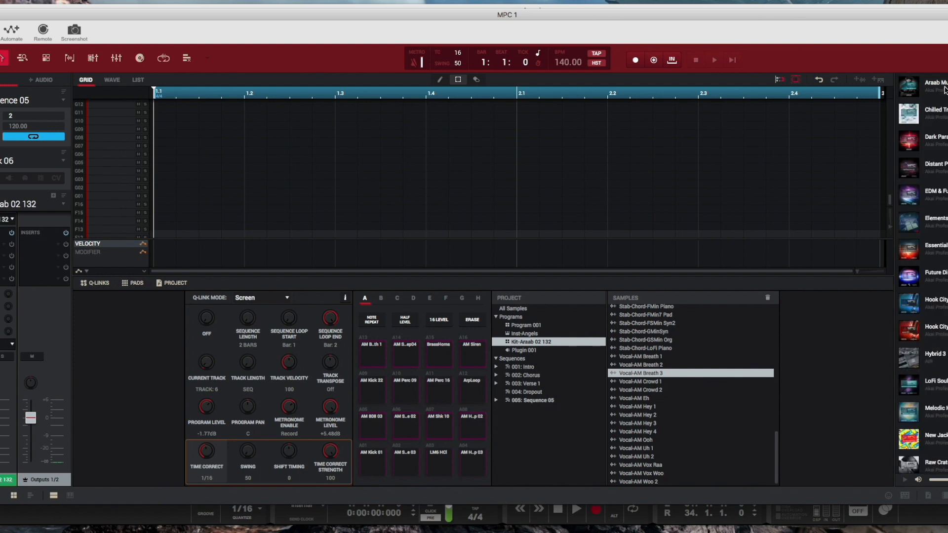
{"action": "left_click", "coordinate": [943, 114]}
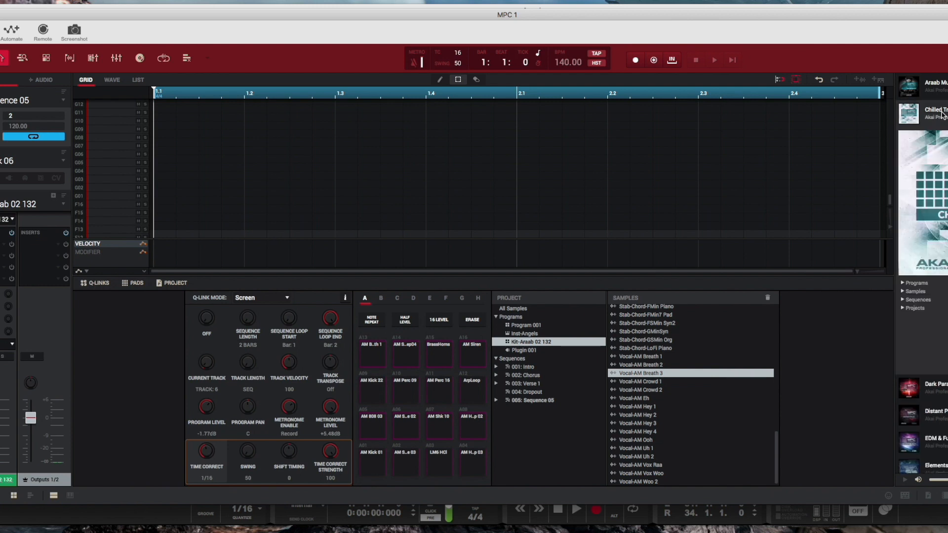
{"action": "left_click", "coordinate": [944, 115]}
{"action": "left_click", "coordinate": [943, 115]}
{"action": "left_click", "coordinate": [523, 343]}
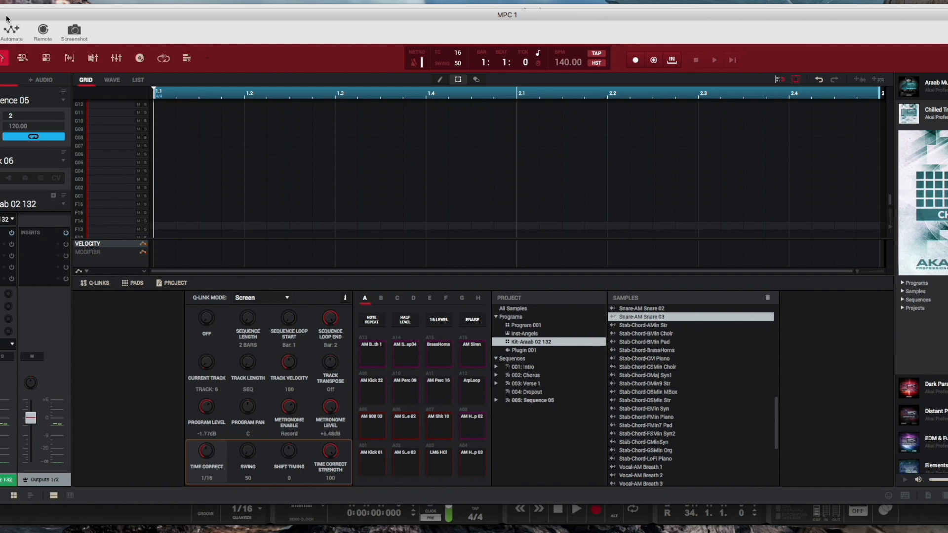
Step: Close the MPC window and record-arm the MPC track in the Reason sequencer
{"action": "key", "text": "super+w"}
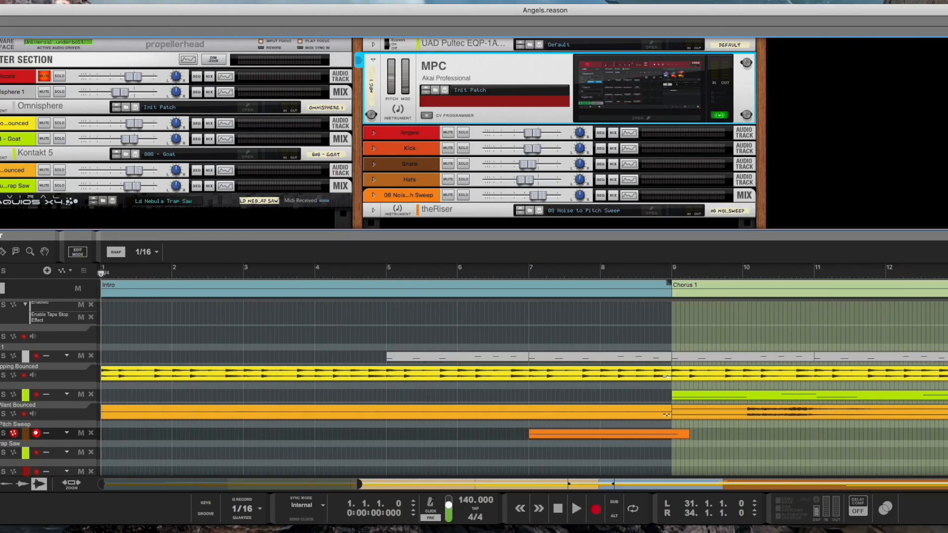
{"action": "scroll", "coordinate": [137, 379], "scroll_direction": "down", "scroll_amount": 3}
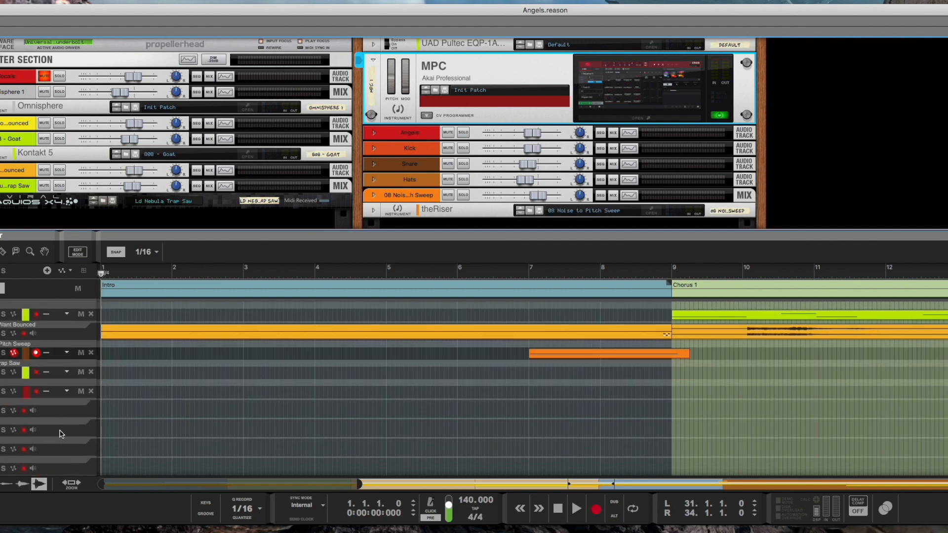
{"action": "left_click", "coordinate": [36, 392]}
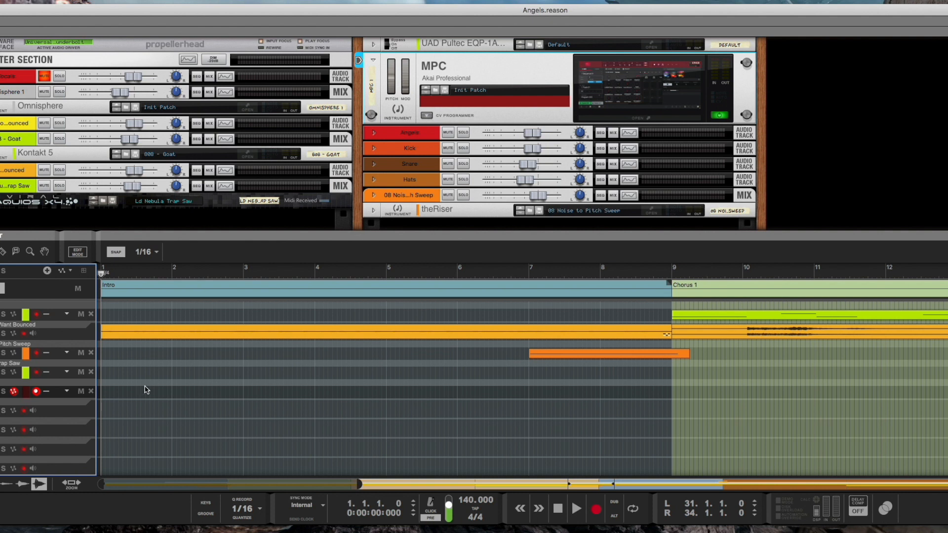
Step: Reopen the MPC plugin window and start and stop playback of the sequence
{"action": "left_click", "coordinate": [651, 121]}
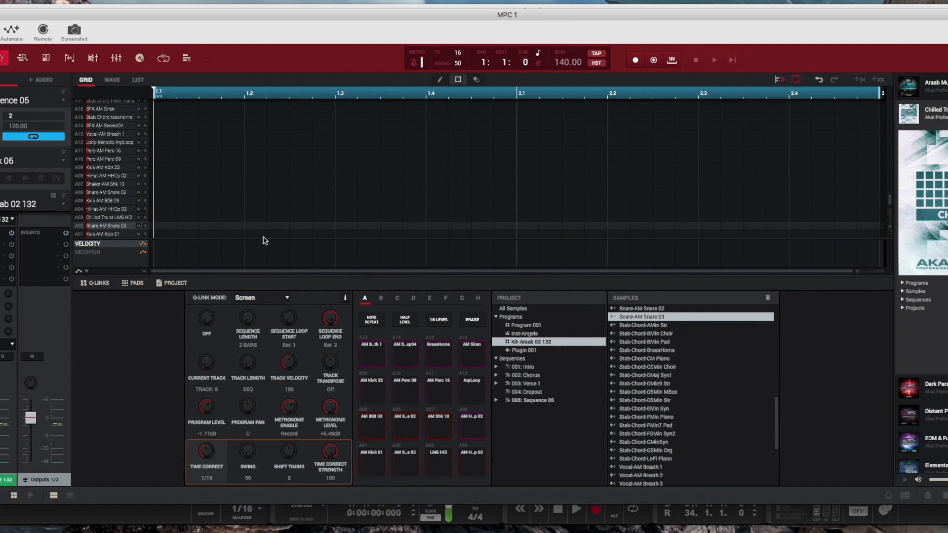
{"action": "key", "text": "super+Return"}
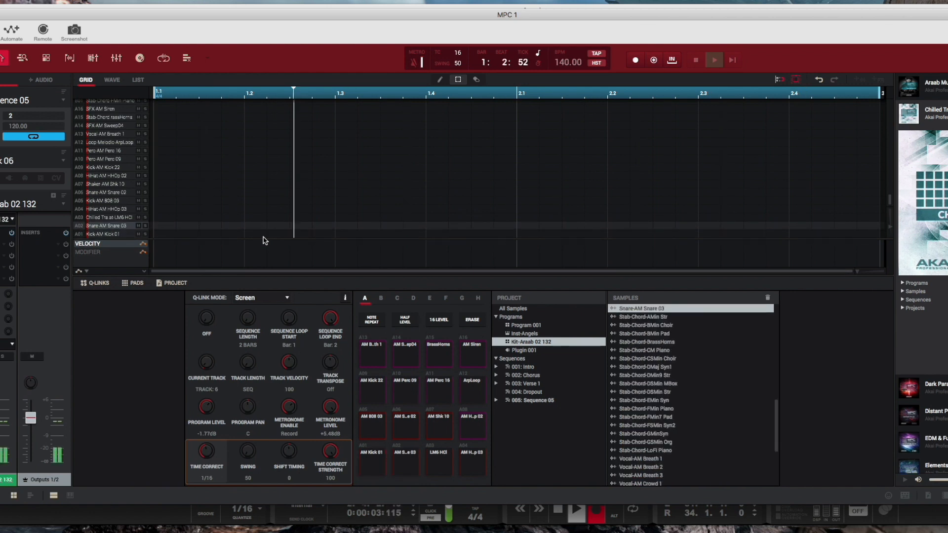
{"action": "key", "text": "space"}
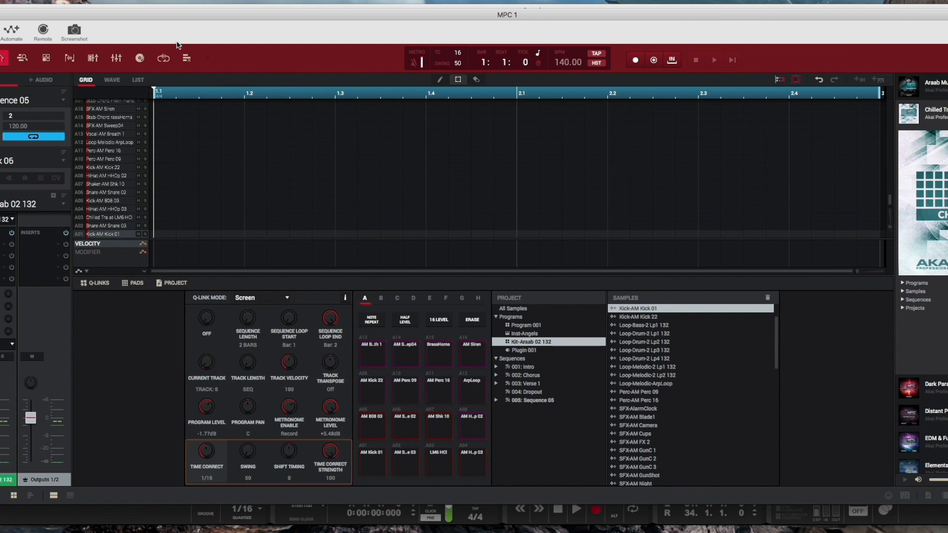
Step: Back in the Reason window, toggle the click and switch the MPC track's record arm off and on again
{"action": "left_click", "coordinate": [1, 15]}
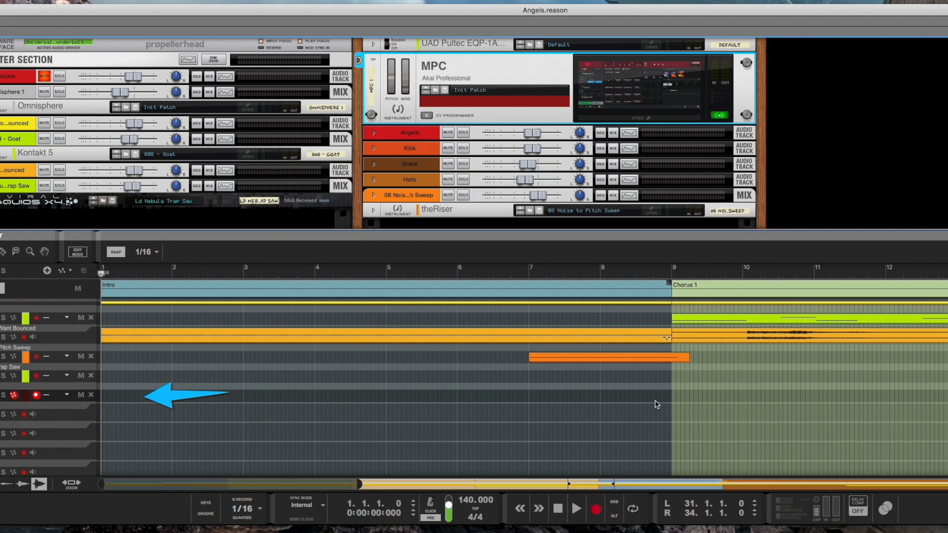
{"action": "left_click", "coordinate": [432, 513]}
{"action": "left_click", "coordinate": [37, 396]}
{"action": "left_click", "coordinate": [37, 396]}
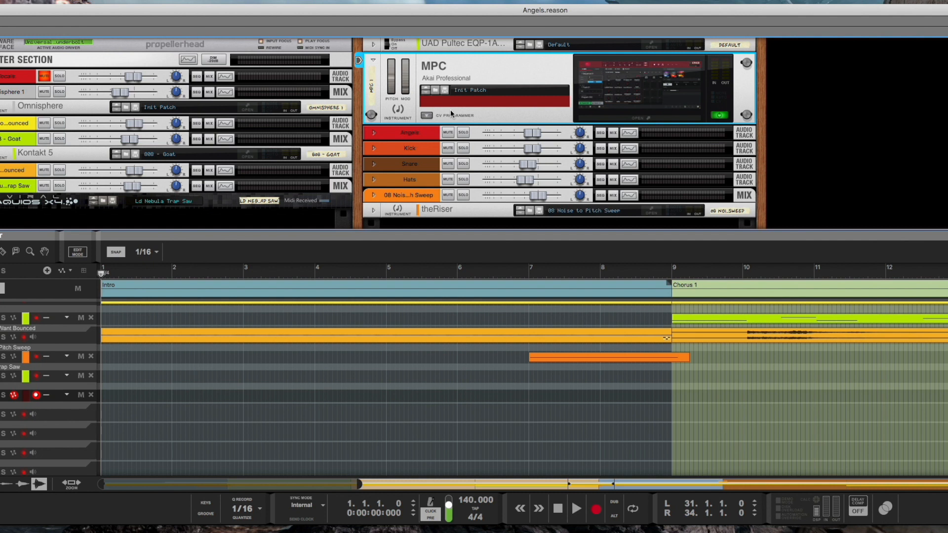
Step: Reopen the MPC window and set the Hardware preference Record/Overdub to To MPC Plugin
{"action": "left_click", "coordinate": [637, 119]}
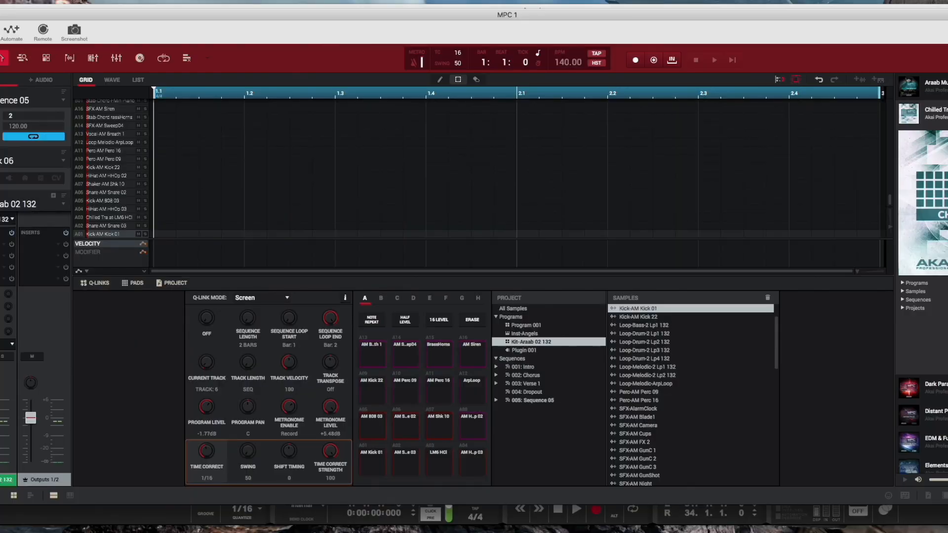
{"action": "left_click", "coordinate": [0, 58]}
{"action": "mouse_move", "coordinate": [2, 84]}
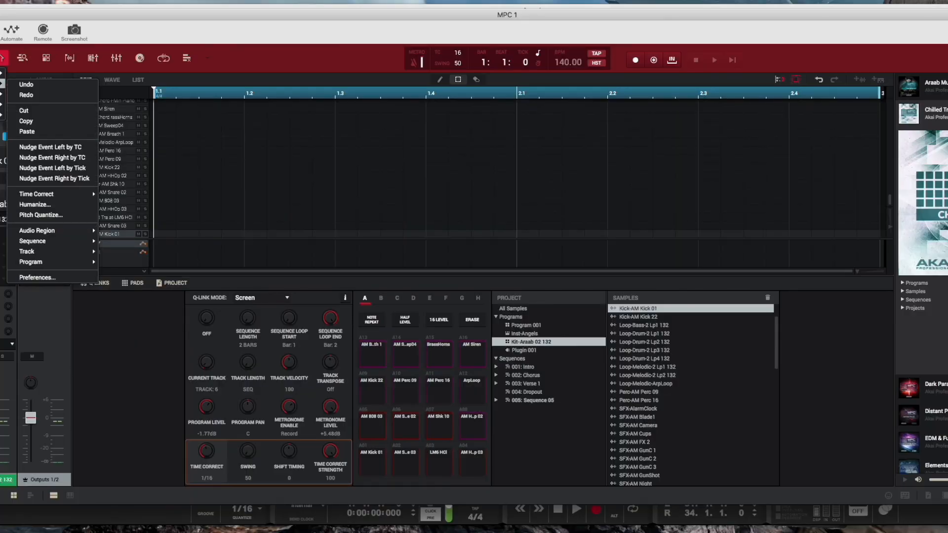
{"action": "left_click", "coordinate": [45, 284]}
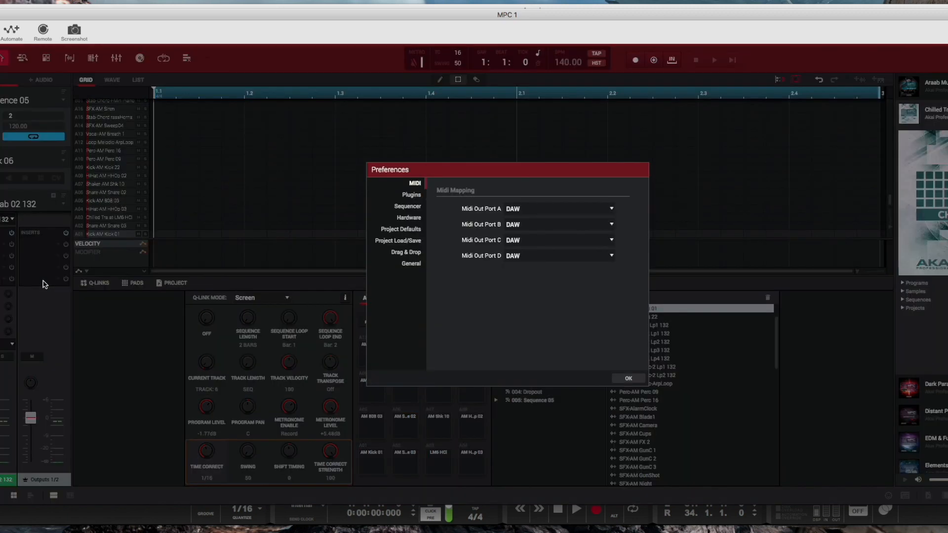
{"action": "left_click", "coordinate": [401, 232]}
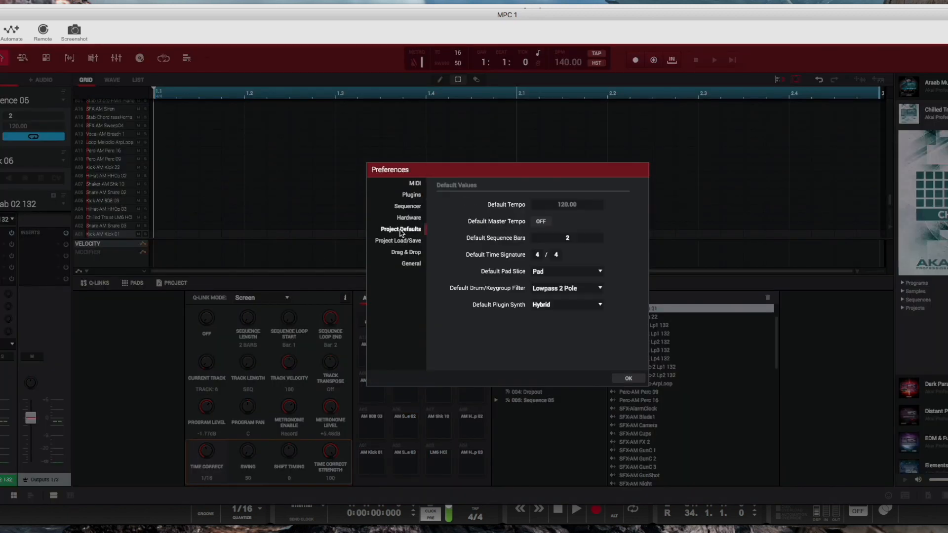
{"action": "left_click", "coordinate": [408, 219]}
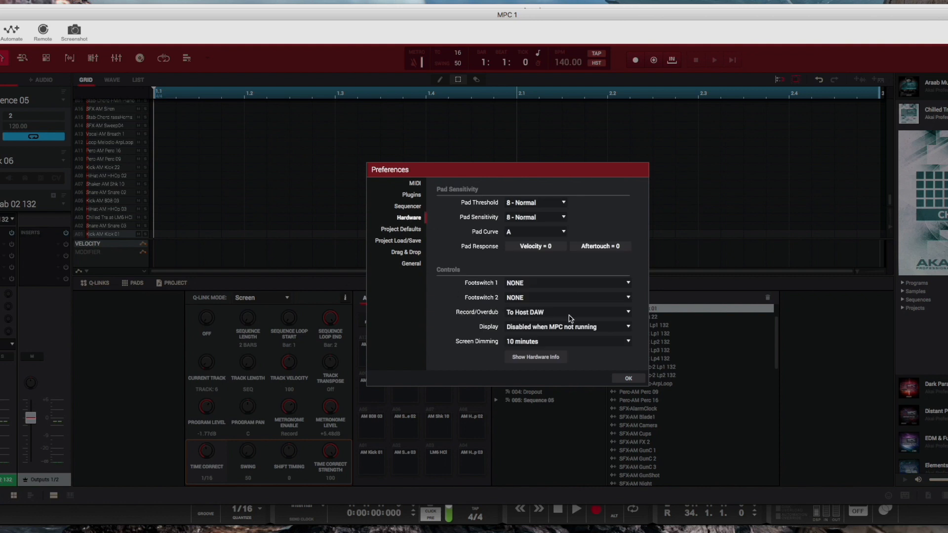
{"action": "left_click", "coordinate": [627, 314]}
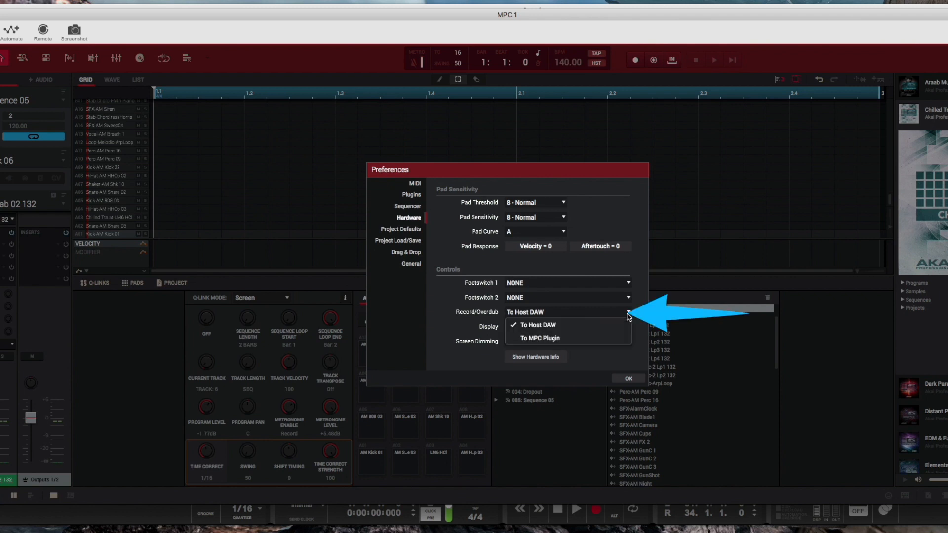
{"action": "left_click", "coordinate": [561, 339]}
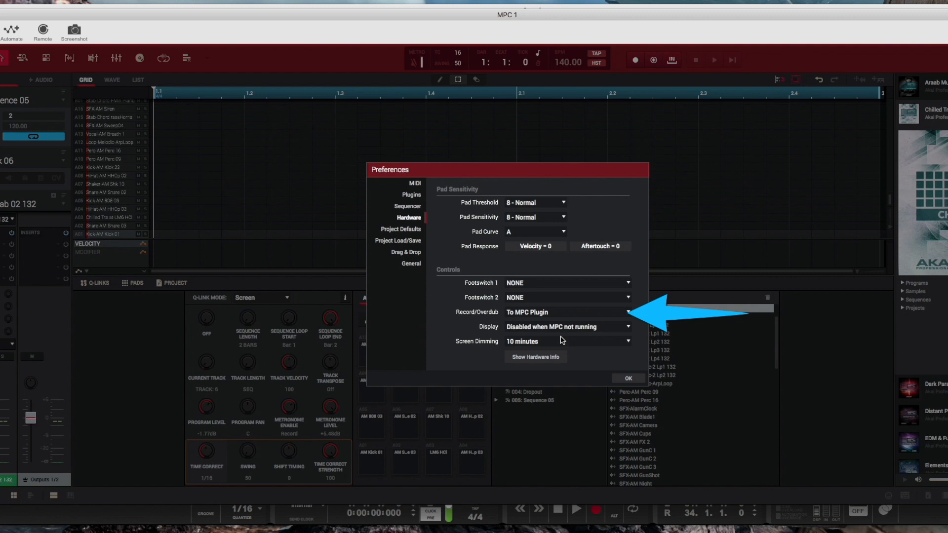
{"action": "left_click", "coordinate": [628, 379]}
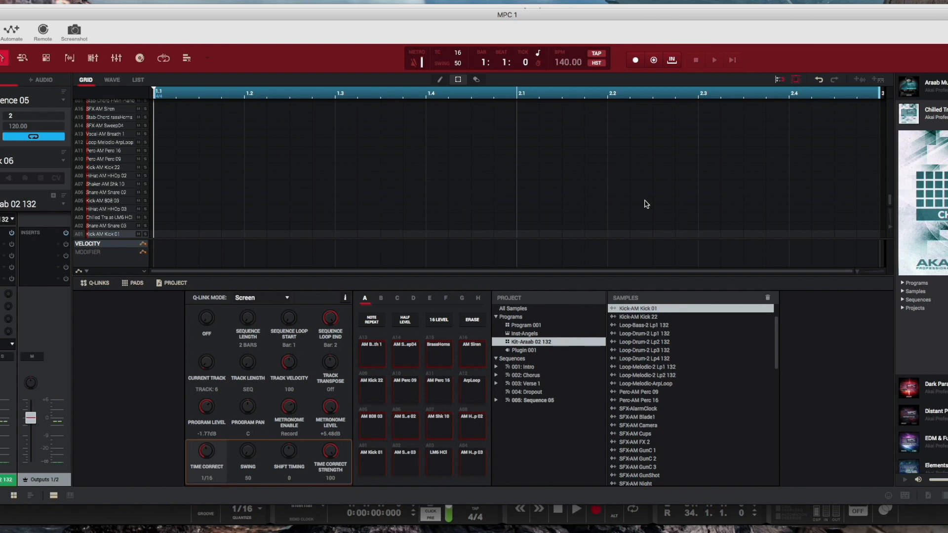
Step: Record a drum pattern into the sequence from the pads
{"action": "key", "text": "r"}
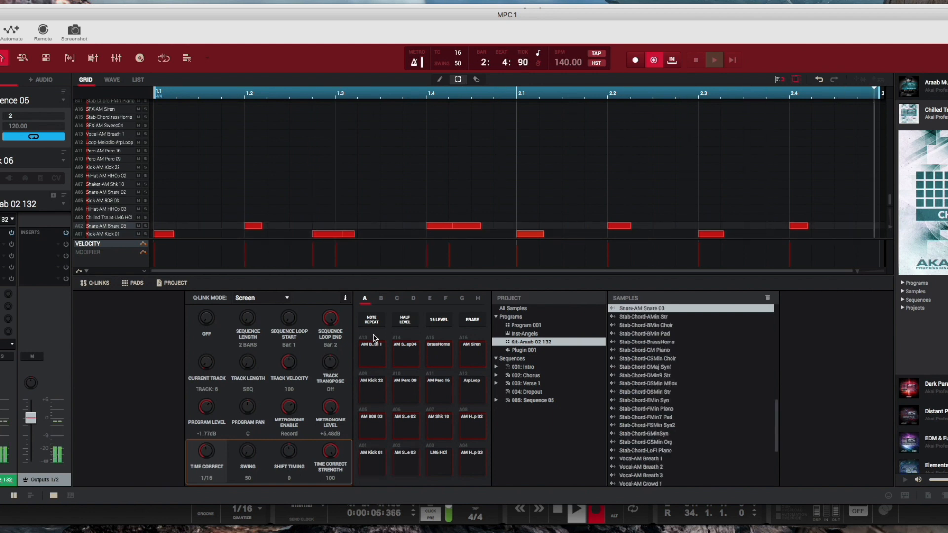
{"action": "key", "text": "space"}
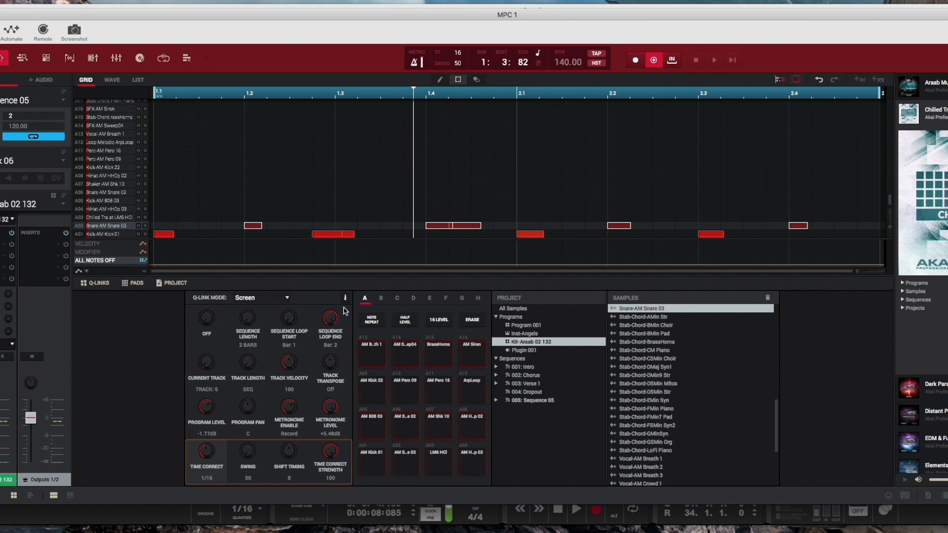
Step: Select all recorded notes in the grid and delete them
{"action": "left_click", "coordinate": [158, 199]}
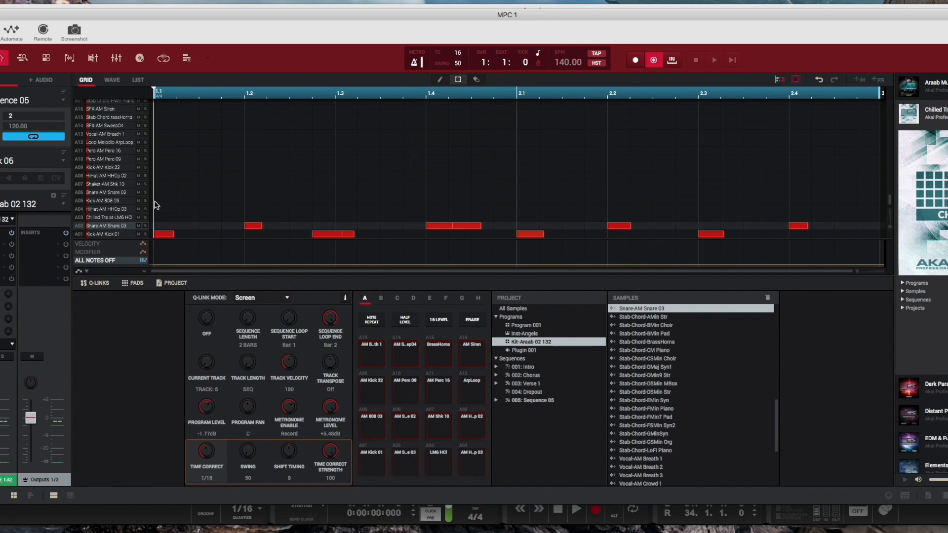
{"action": "left_click_drag", "start_coordinate": [177, 205], "coordinate": [893, 268]}
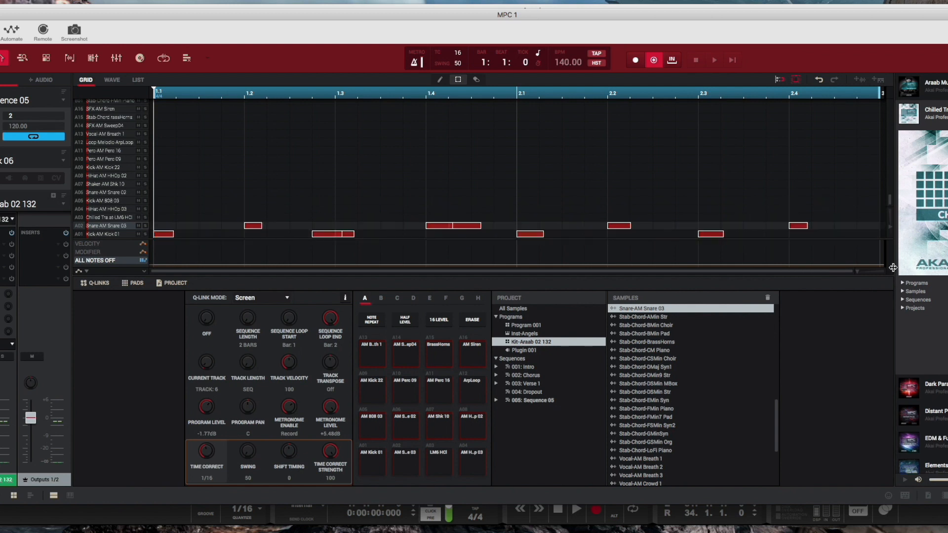
{"action": "key", "text": "Delete"}
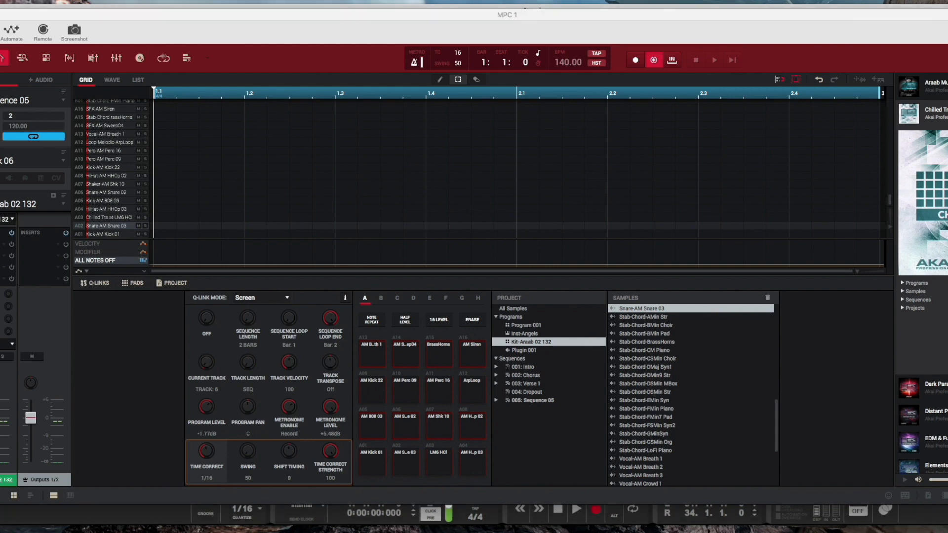
Step: Close and reopen the MPC window, then switch to a different sequence from the sequence list
{"action": "key", "text": "super+w"}
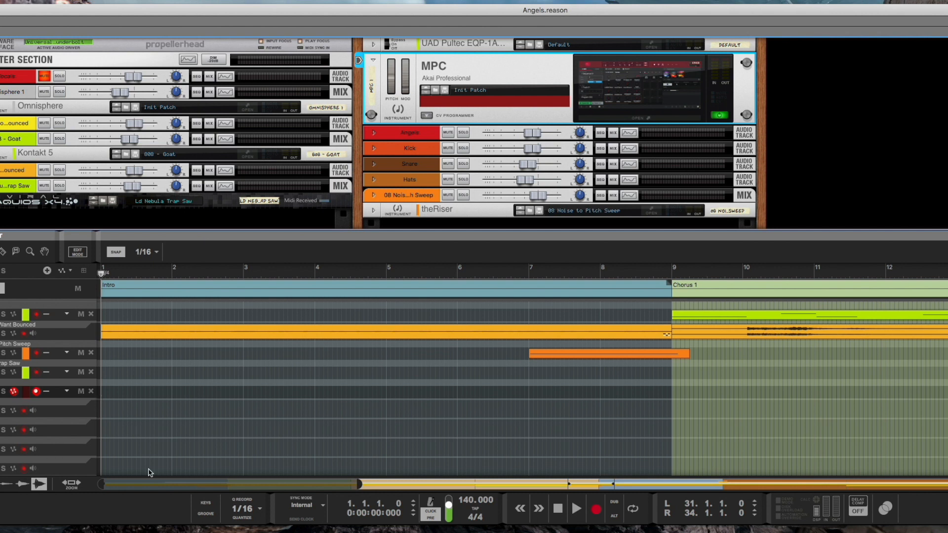
{"action": "left_click", "coordinate": [644, 119]}
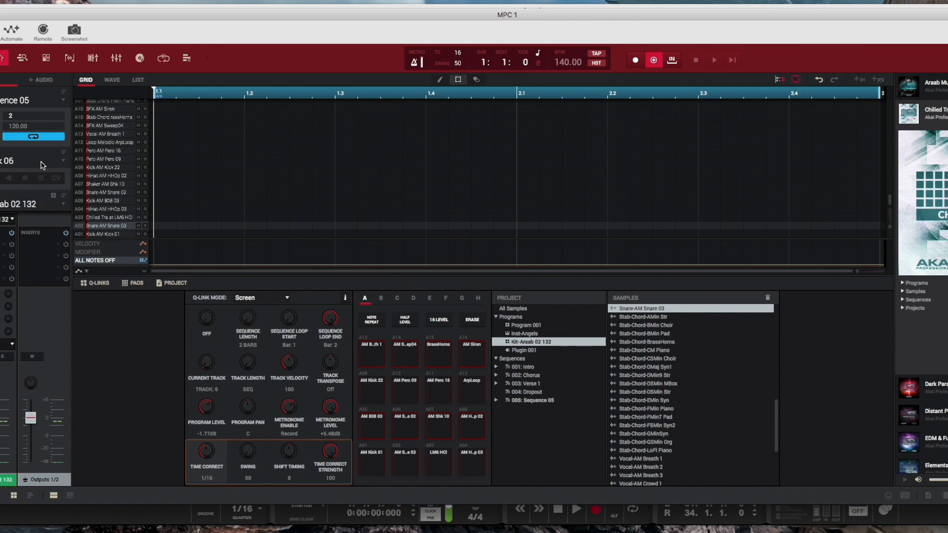
{"action": "left_click", "coordinate": [61, 162]}
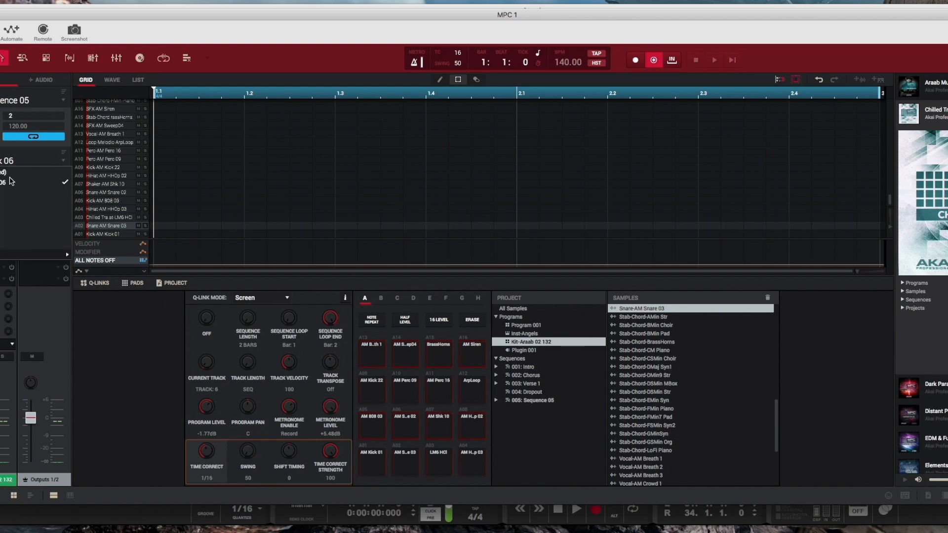
{"action": "left_click", "coordinate": [37, 103]}
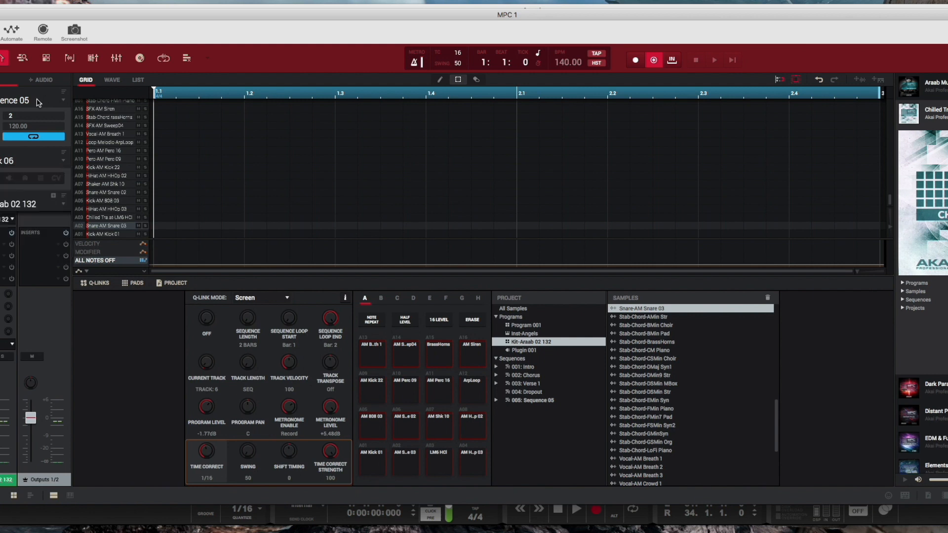
{"action": "left_click", "coordinate": [37, 103]}
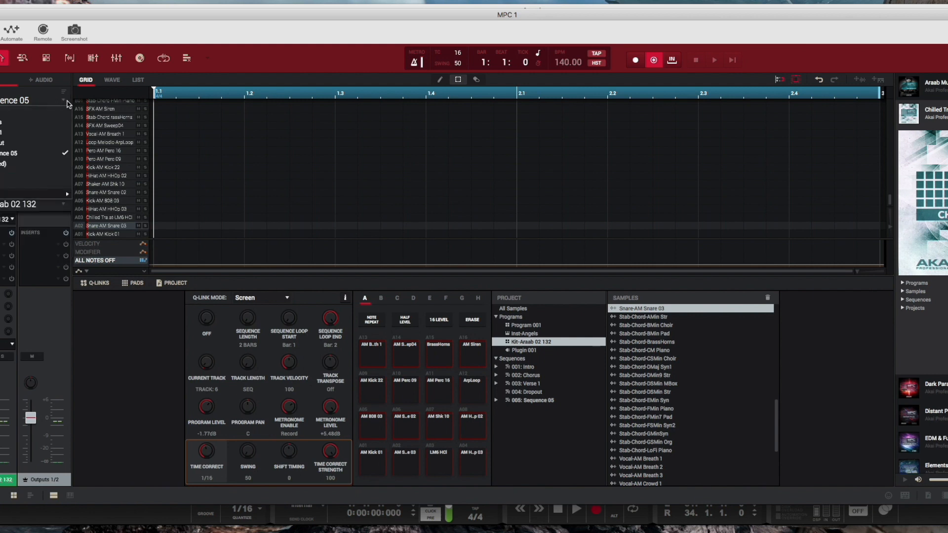
{"action": "left_click", "coordinate": [3, 114]}
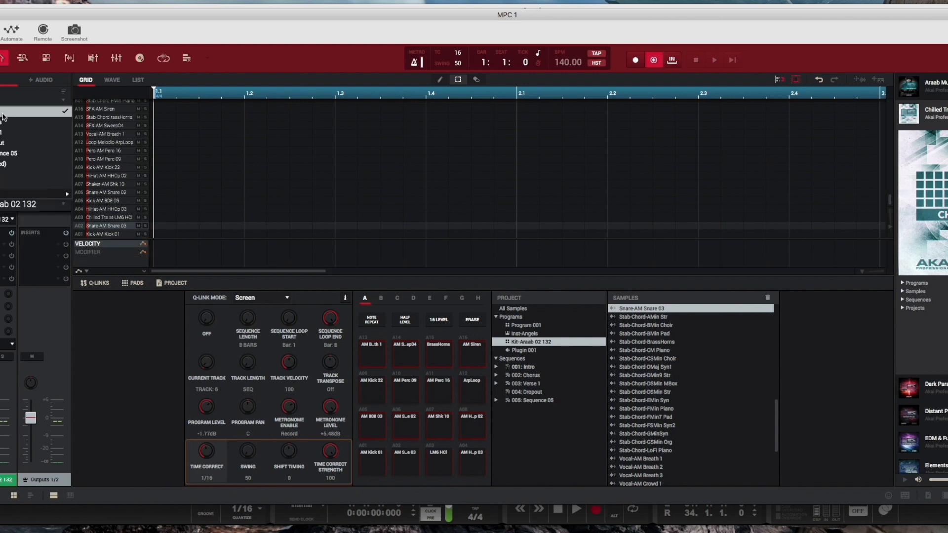
Step: Assign the Kit-Araab 02 132 program to the track in this sequence
{"action": "left_click", "coordinate": [44, 206]}
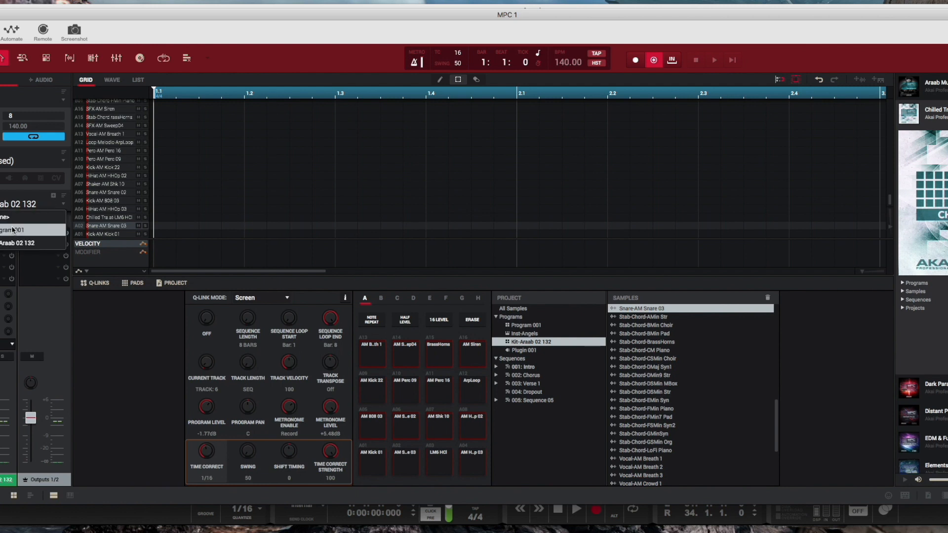
{"action": "left_click", "coordinate": [16, 243]}
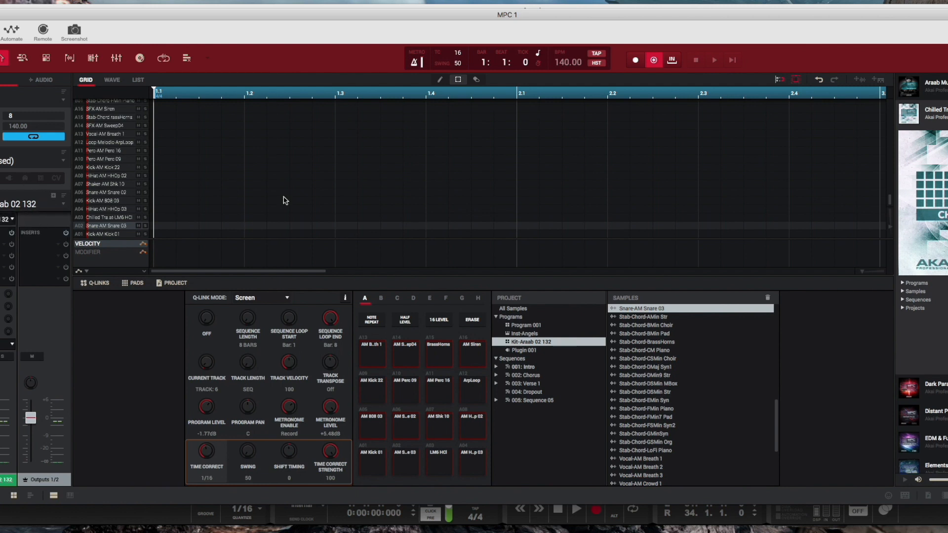
{"action": "scroll", "coordinate": [285, 200], "scroll_direction": "up", "scroll_amount": 1}
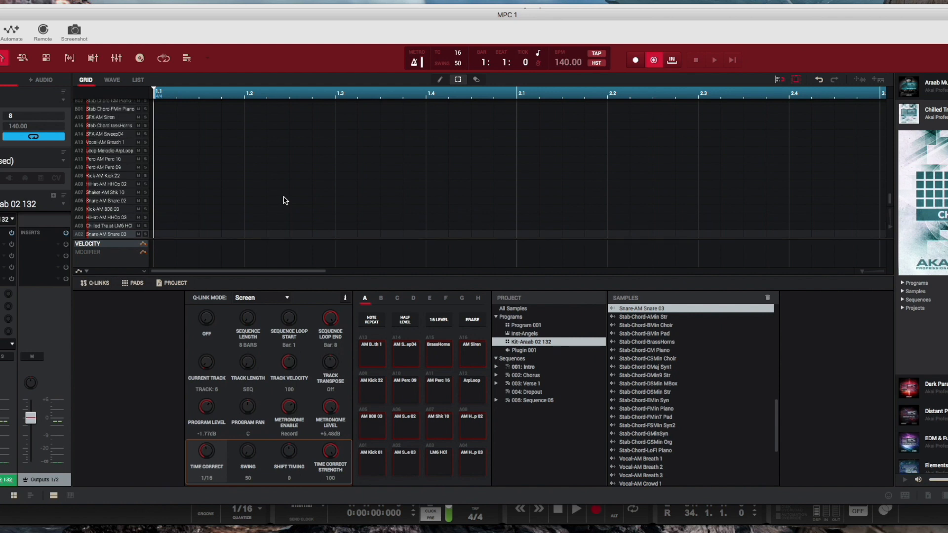
Step: Switch to the Inst-Angels track of the sequence and examine its piano-roll grid in an enlarged grid view
{"action": "key", "text": "Up"}
{"action": "key", "text": "Up"}
{"action": "key", "text": "Up"}
{"action": "key", "text": "Up"}
{"action": "key", "text": "Up"}
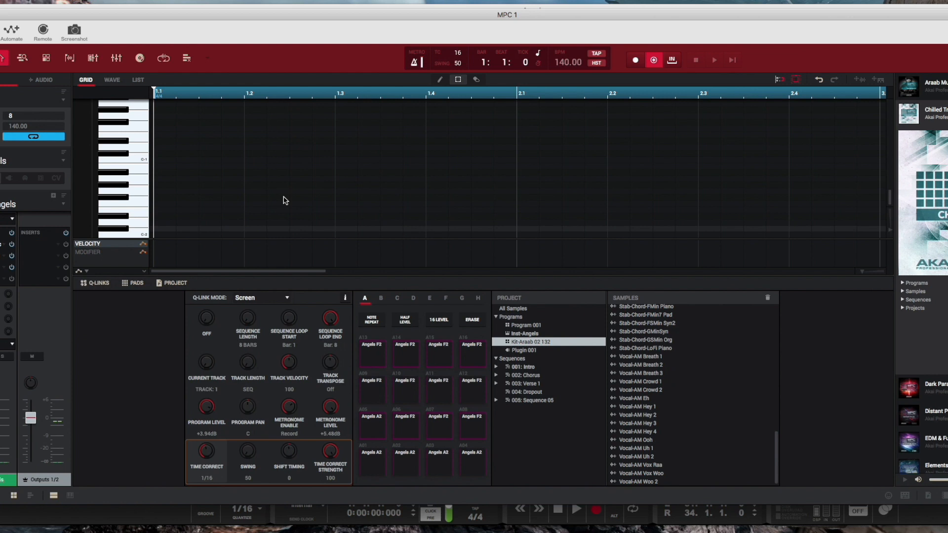
{"action": "scroll", "coordinate": [486, 141], "scroll_direction": "up", "scroll_amount": 6}
{"action": "scroll", "coordinate": [486, 140], "scroll_direction": "up", "scroll_amount": 9}
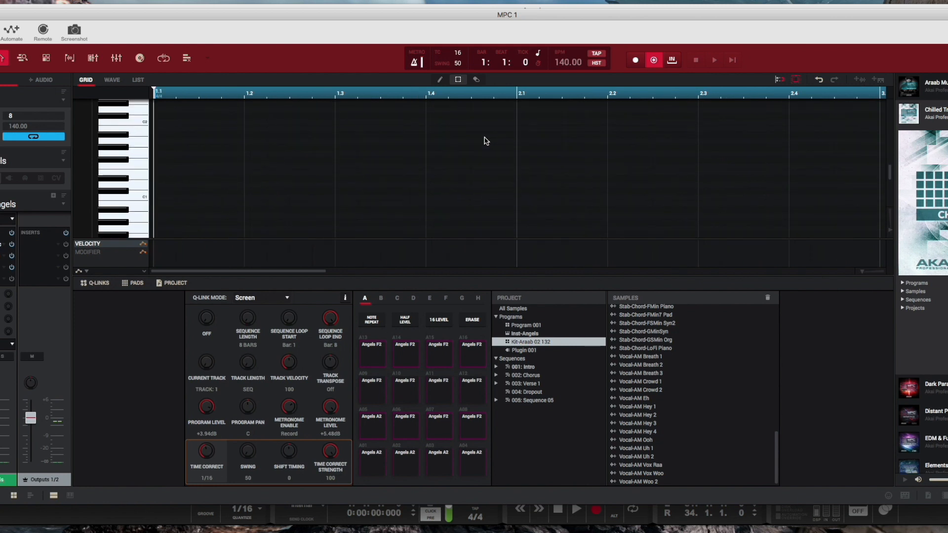
{"action": "scroll", "coordinate": [486, 140], "scroll_direction": "up", "scroll_amount": 12}
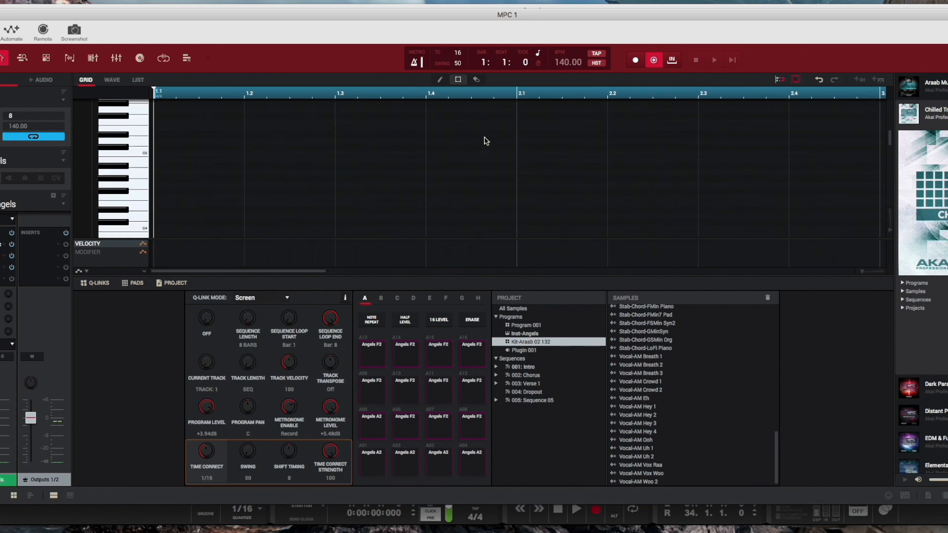
{"action": "scroll", "coordinate": [486, 140], "scroll_direction": "up", "scroll_amount": 2}
{"action": "scroll", "coordinate": [484, 141], "scroll_direction": "right", "scroll_amount": 2}
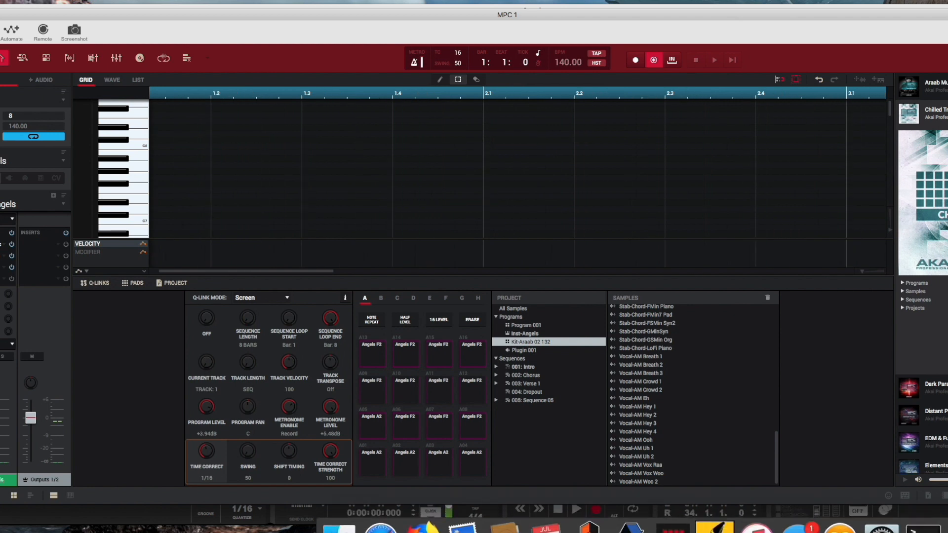
{"action": "left_click", "coordinate": [54, 495]}
{"action": "scroll", "coordinate": [387, 312], "scroll_direction": "left", "scroll_amount": 2}
{"action": "scroll", "coordinate": [388, 312], "scroll_direction": "down", "scroll_amount": 10}
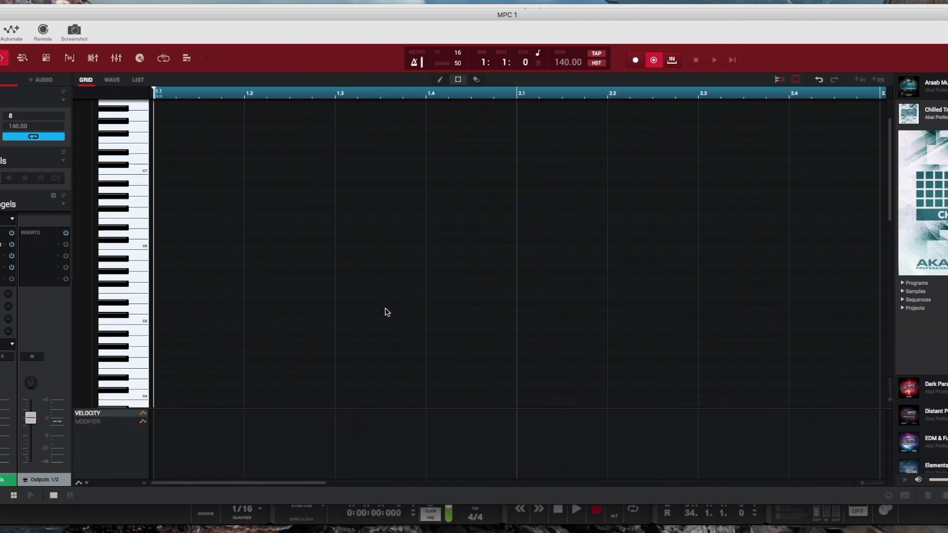
{"action": "scroll", "coordinate": [387, 312], "scroll_direction": "down", "scroll_amount": 12}
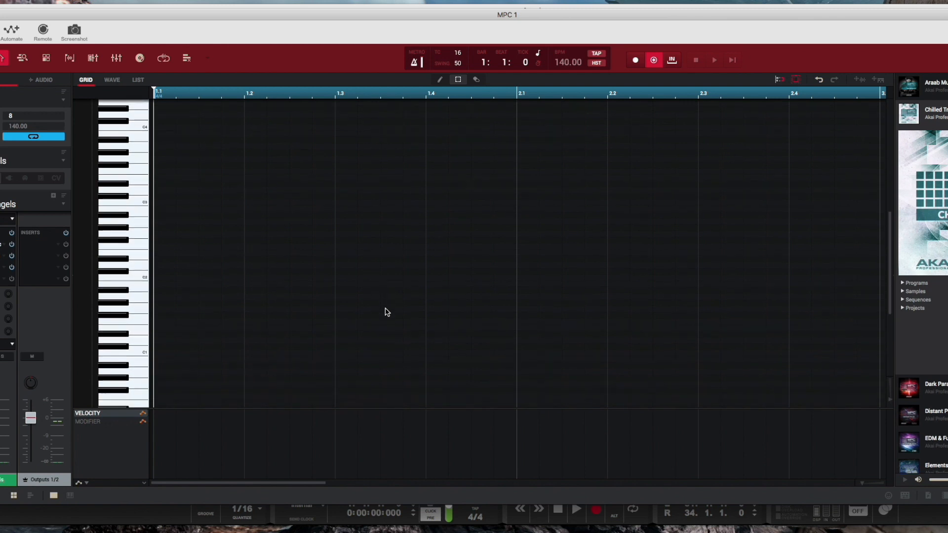
{"action": "scroll", "coordinate": [387, 313], "scroll_direction": "up", "scroll_amount": 12}
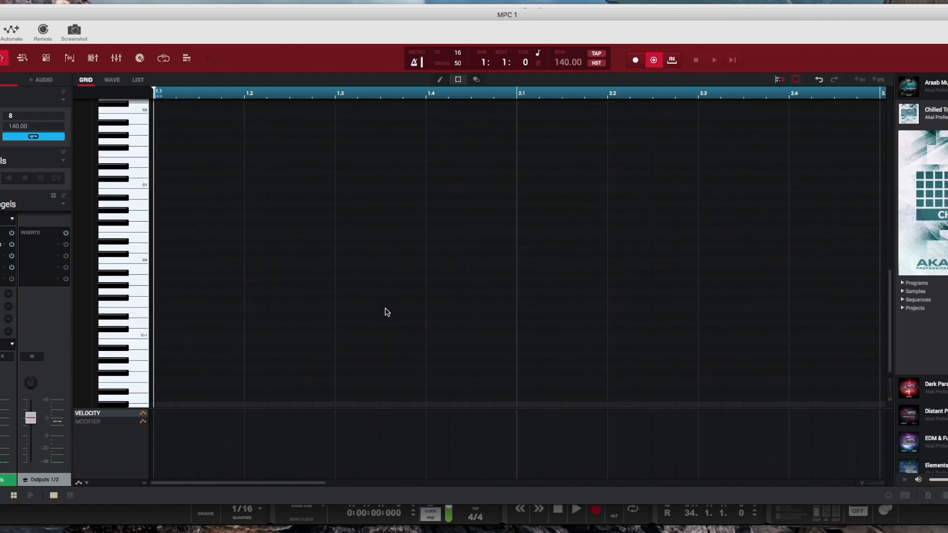
{"action": "scroll", "coordinate": [387, 313], "scroll_direction": "up", "scroll_amount": 11}
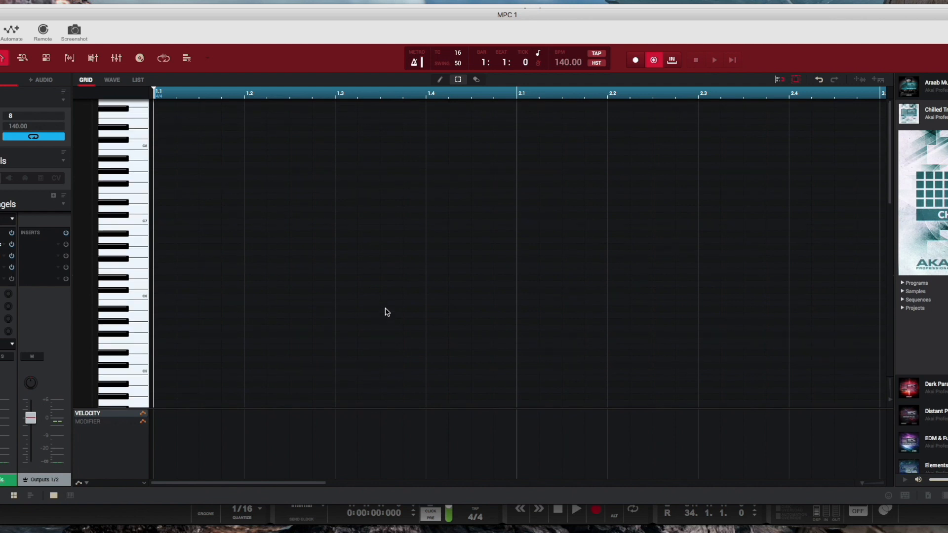
Step: Step through the drum tracks to review their recorded notes, then close the MPC window
{"action": "key", "text": "Up"}
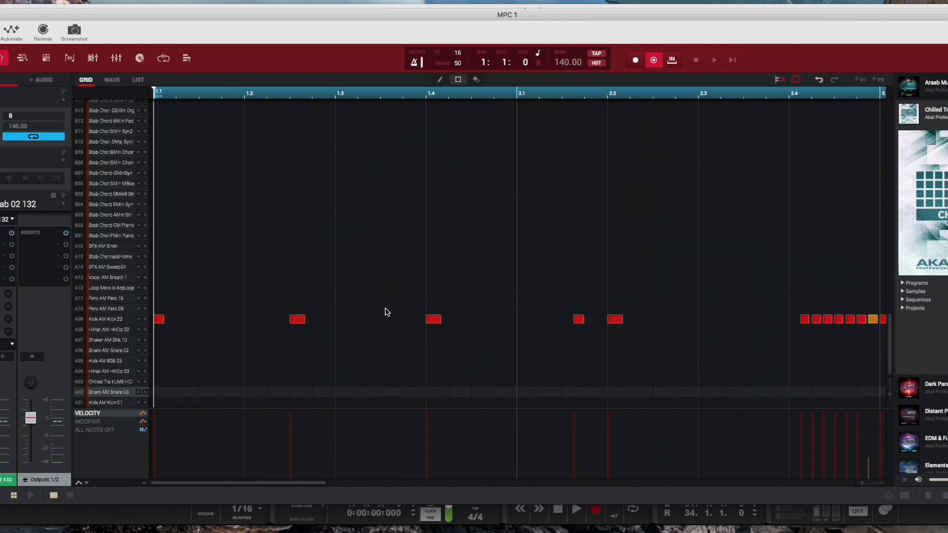
{"action": "scroll", "coordinate": [387, 312], "scroll_direction": "up", "scroll_amount": 1}
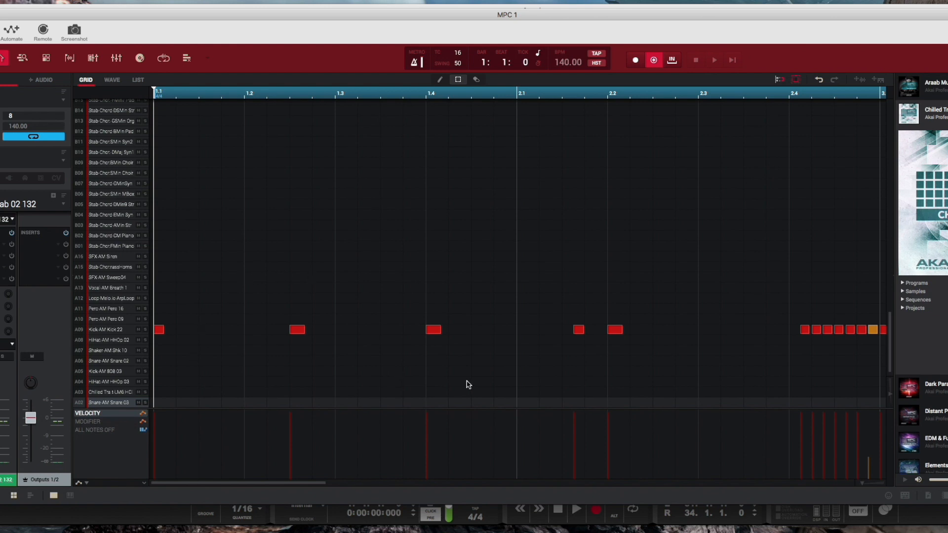
{"action": "key", "text": "Down"}
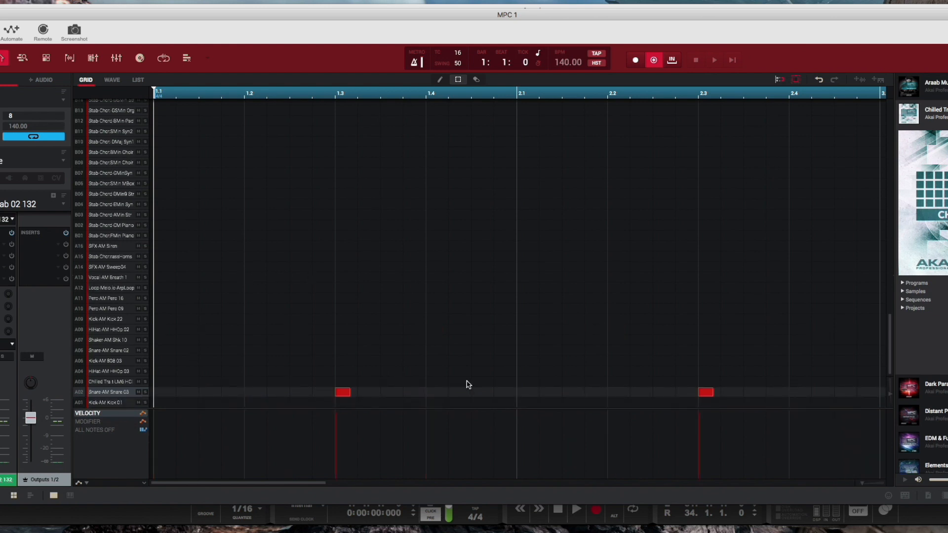
{"action": "key", "text": "Down"}
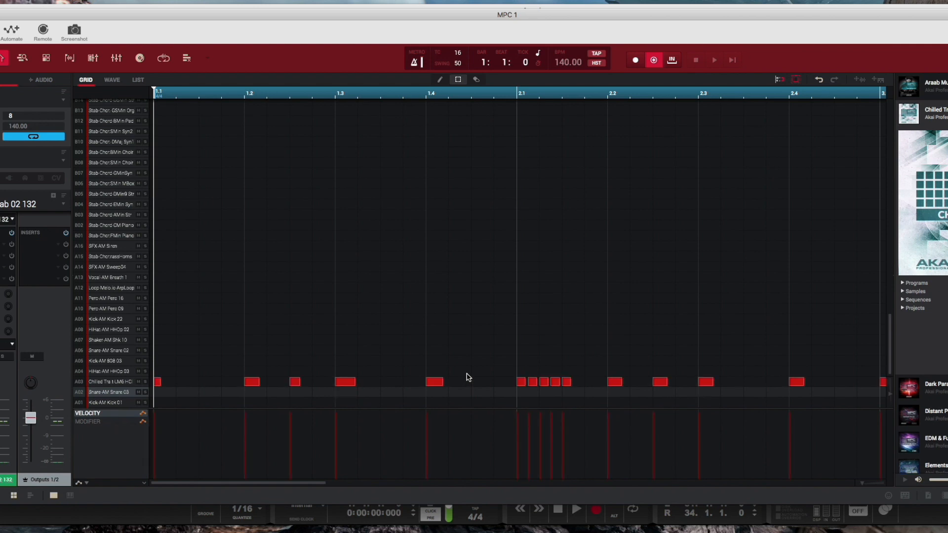
{"action": "scroll", "coordinate": [468, 378], "scroll_direction": "right", "scroll_amount": 5}
{"action": "scroll", "coordinate": [468, 378], "scroll_direction": "left", "scroll_amount": 5}
{"action": "left_click", "coordinate": [1, 15]}
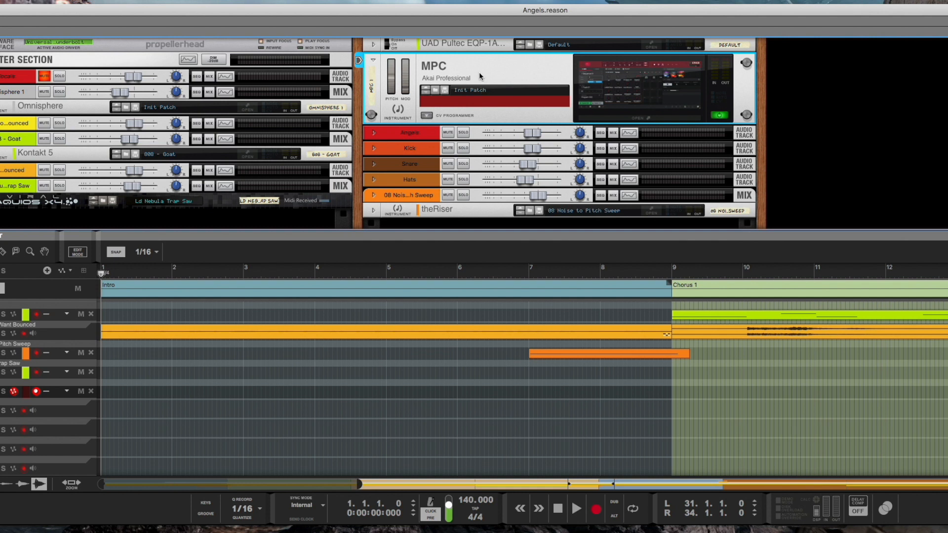
Step: Flip the rack to its back, enlarge the rack area, and expand the MPC device to show its optional audio outputs
{"action": "key", "text": "Tab"}
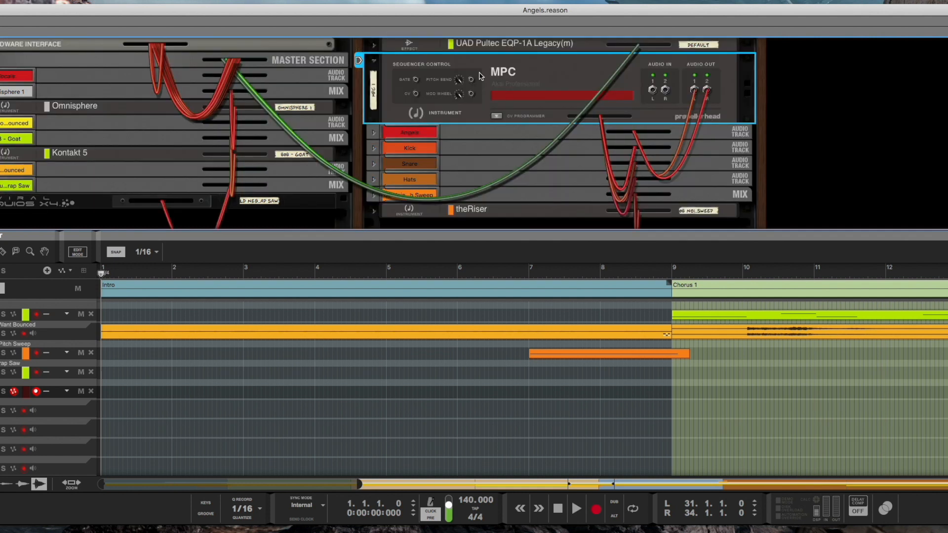
{"action": "left_click_drag", "start_coordinate": [484, 232], "coordinate": [483, 386]}
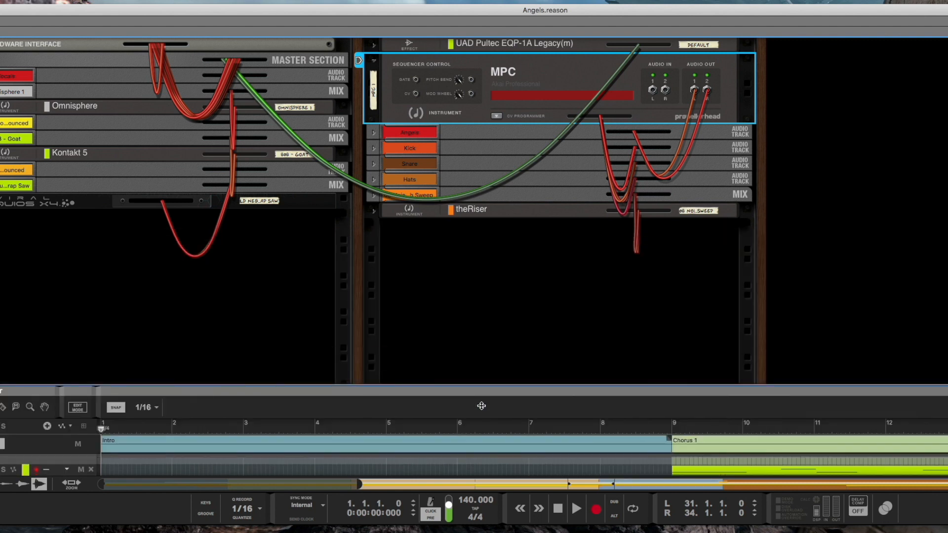
{"action": "left_click", "coordinate": [499, 118]}
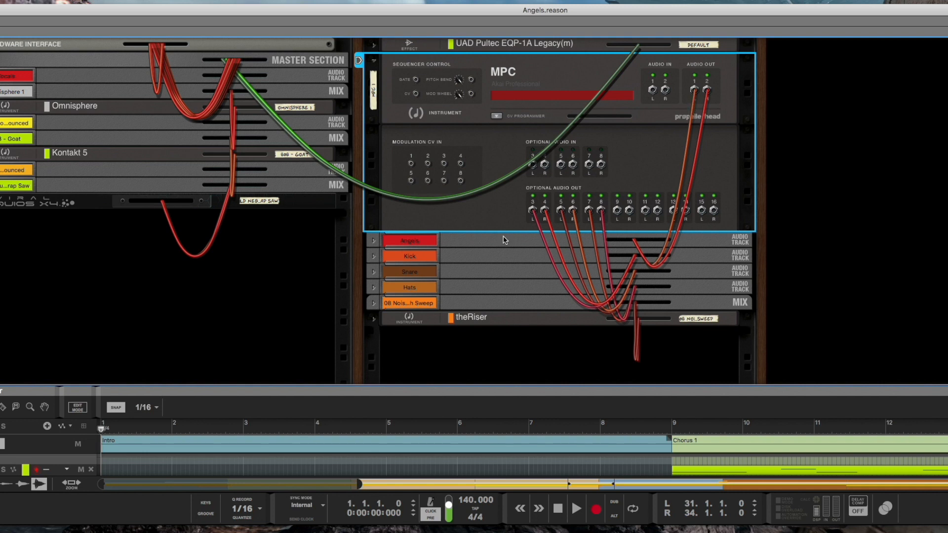
Step: Unfold the Angels, Kick, Snare, Hats and Noise Sweep mix channels in the rack
{"action": "left_click", "coordinate": [374, 241]}
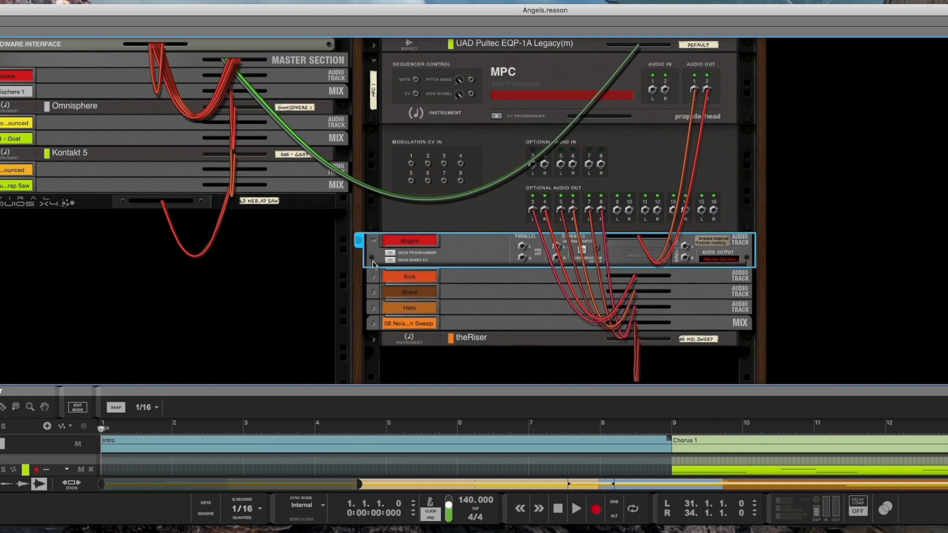
{"action": "left_click", "coordinate": [374, 277]}
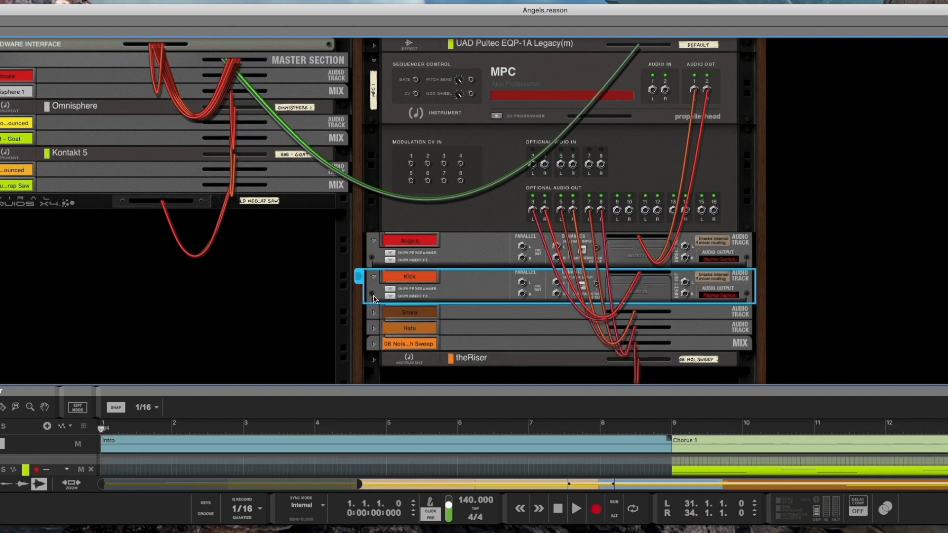
{"action": "left_click", "coordinate": [373, 313]}
{"action": "left_click", "coordinate": [374, 349]}
{"action": "scroll", "coordinate": [373, 352], "scroll_direction": "down", "scroll_amount": 3}
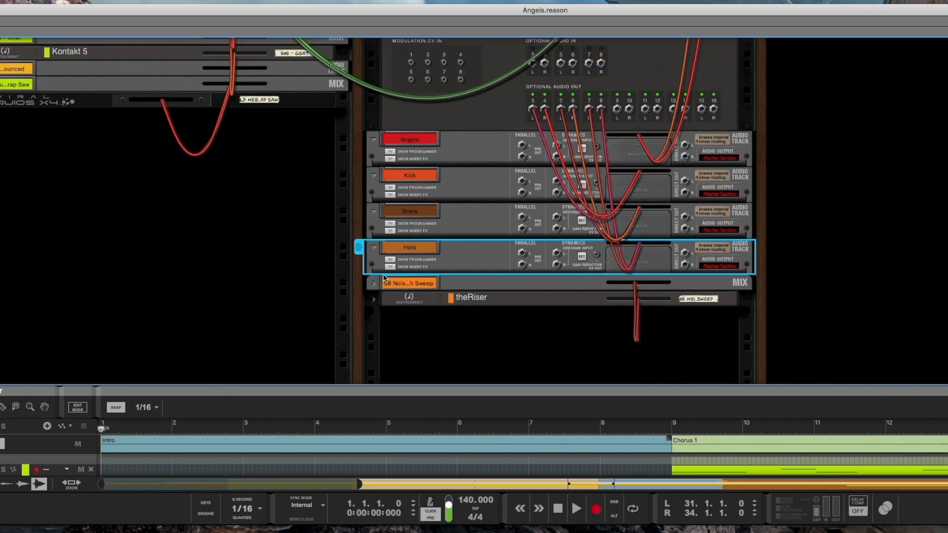
{"action": "left_click", "coordinate": [374, 285]}
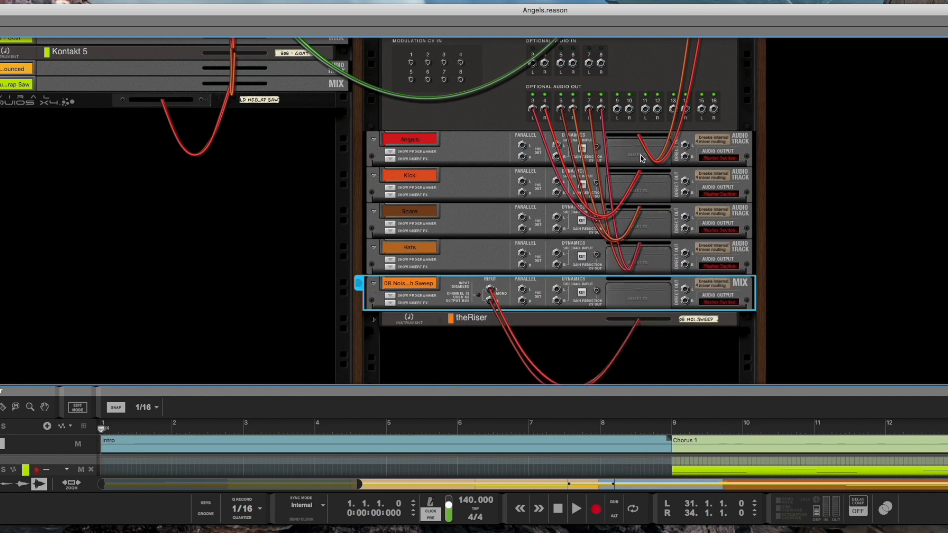
Step: Show the insert effects section of the Angels mix channel
{"action": "right_click", "coordinate": [465, 344]}
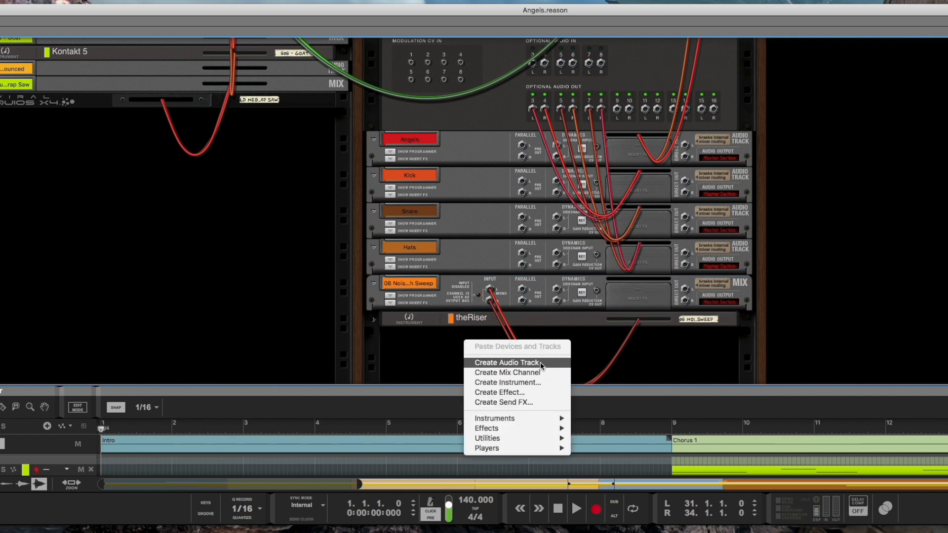
{"action": "left_click", "coordinate": [494, 143]}
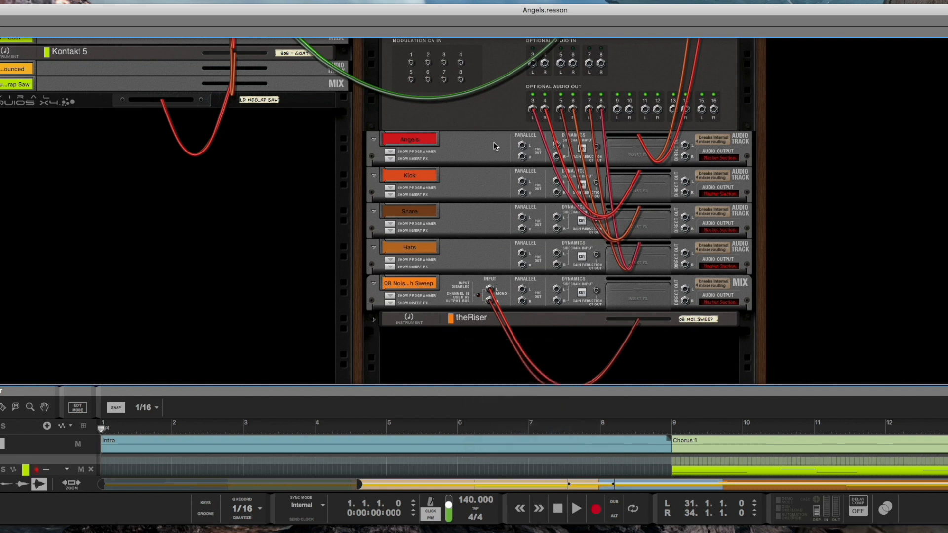
{"action": "left_click", "coordinate": [391, 159]}
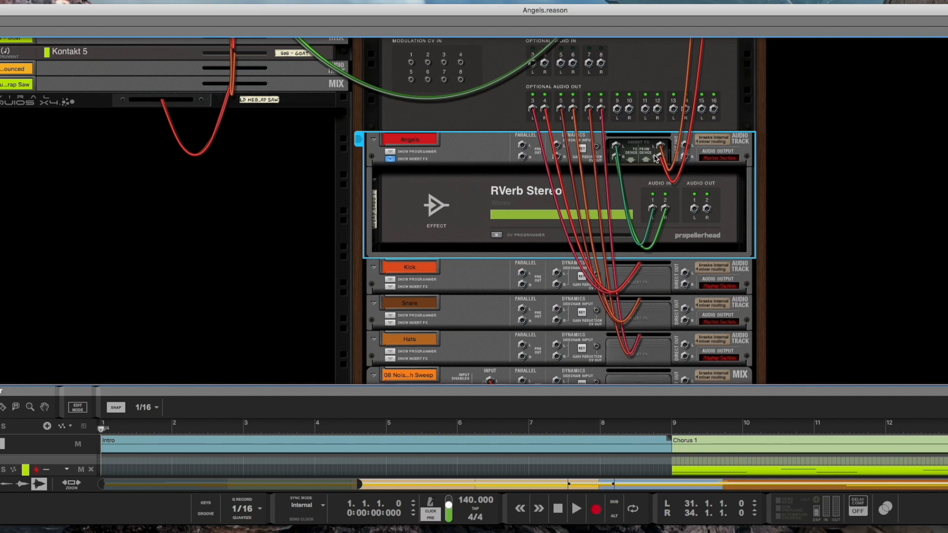
Step: Show the insert effects section of the Snare mix channel
{"action": "left_click", "coordinate": [372, 268]}
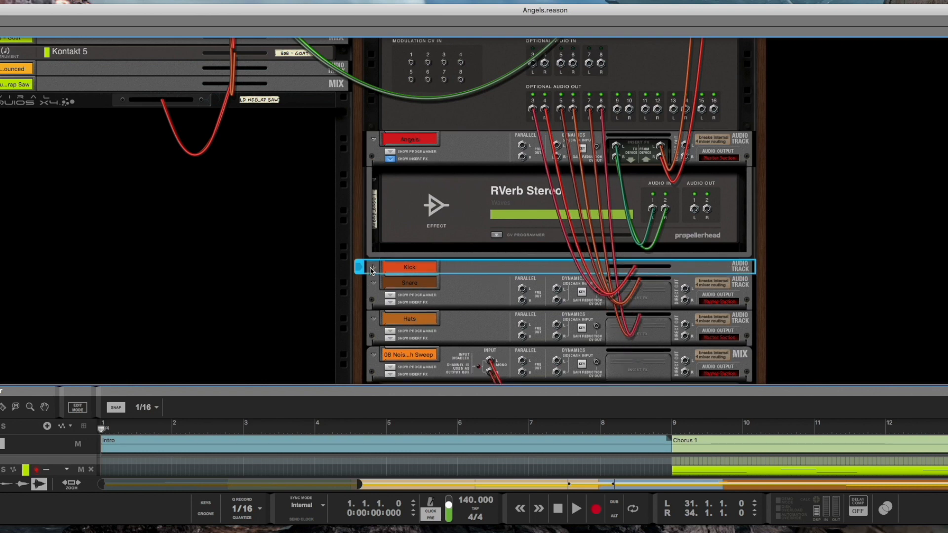
{"action": "left_click", "coordinate": [391, 303]}
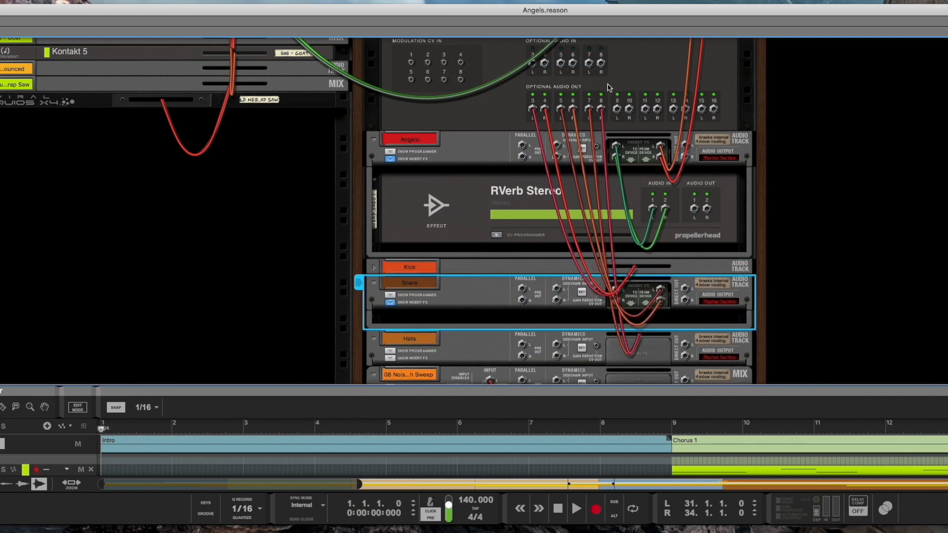
{"action": "scroll", "coordinate": [631, 82], "scroll_direction": "up", "scroll_amount": 4}
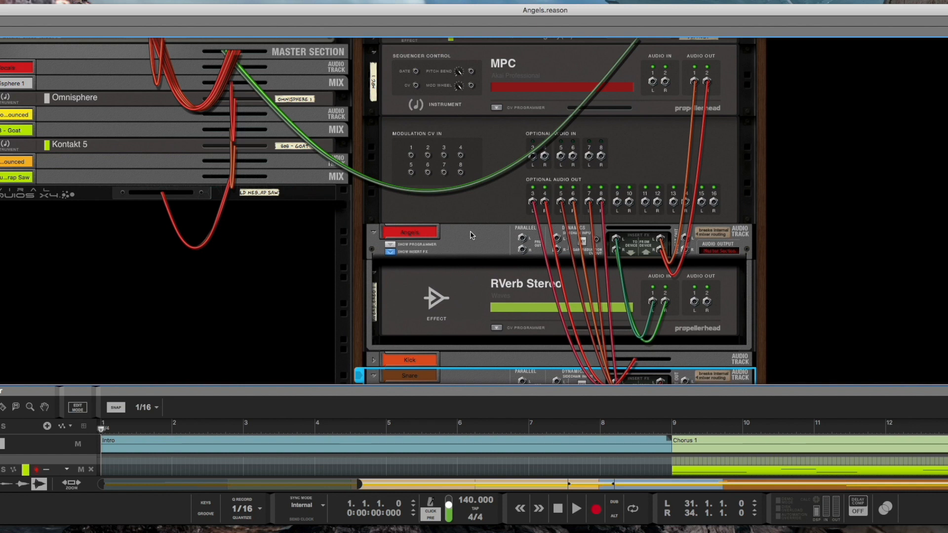
{"action": "scroll", "coordinate": [472, 236], "scroll_direction": "down", "scroll_amount": 2}
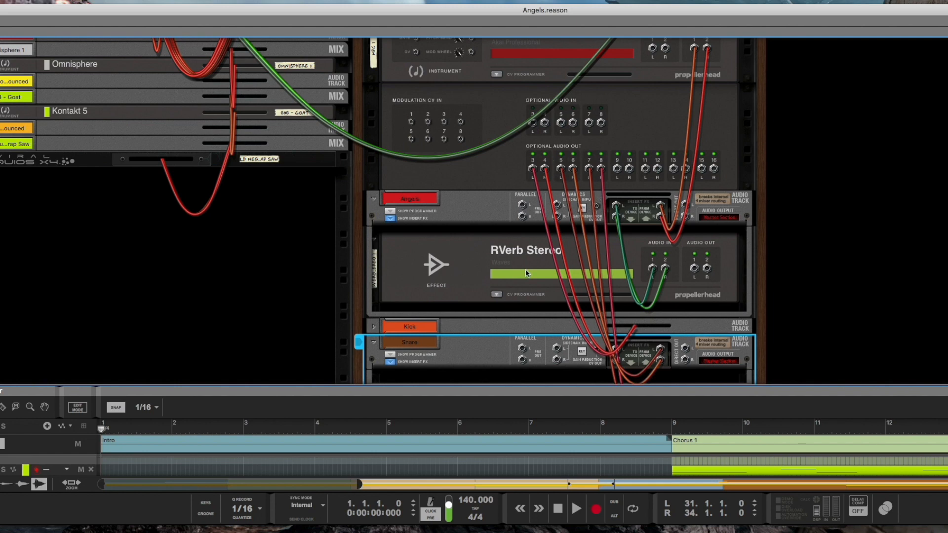
{"action": "scroll", "coordinate": [527, 273], "scroll_direction": "down", "scroll_amount": 4}
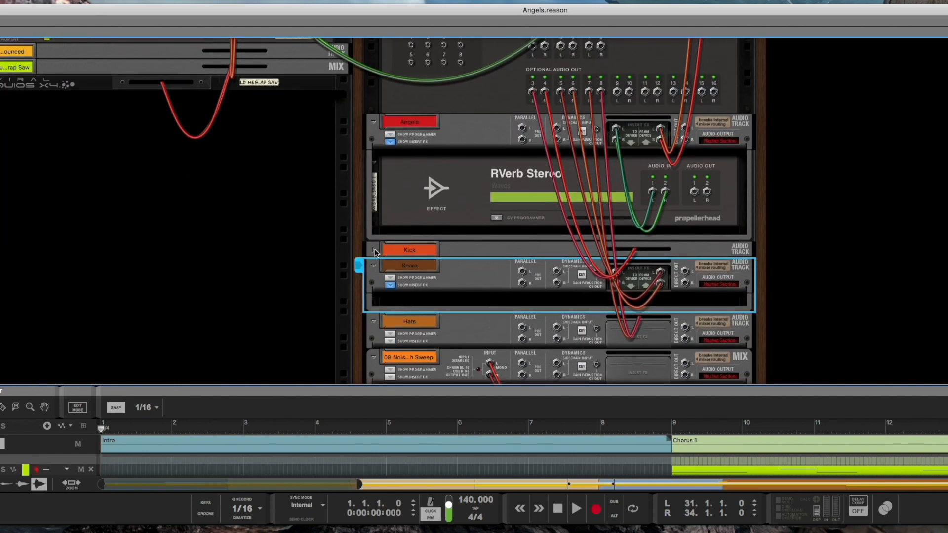
Step: Unfold the Kick mix channel again and show its insert effects section
{"action": "left_click", "coordinate": [374, 252]}
{"action": "left_click", "coordinate": [374, 251]}
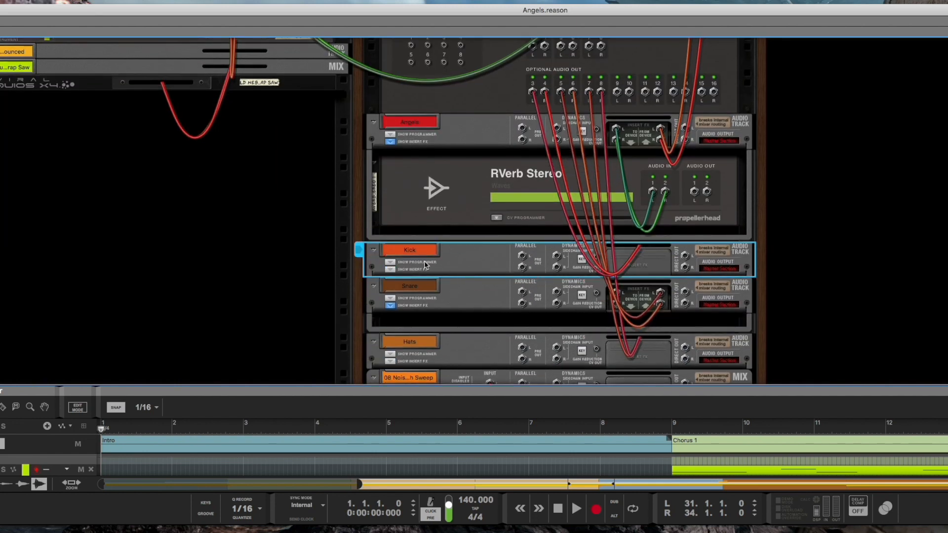
{"action": "left_click", "coordinate": [390, 270]}
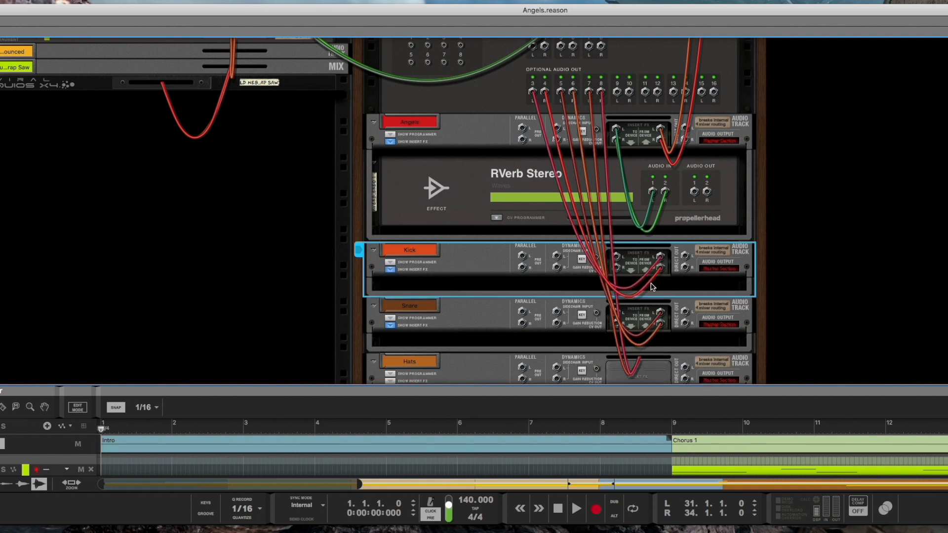
Step: Show the insert effects section of the Hats mix channel
{"action": "scroll", "coordinate": [434, 273], "scroll_direction": "down", "scroll_amount": 3}
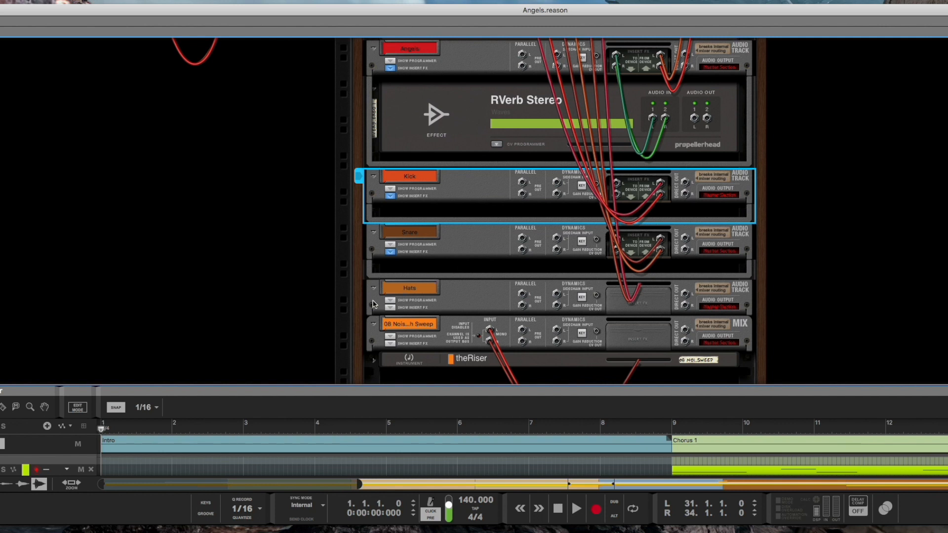
{"action": "left_click", "coordinate": [389, 308]}
{"action": "scroll", "coordinate": [389, 310], "scroll_direction": "down", "scroll_amount": 3}
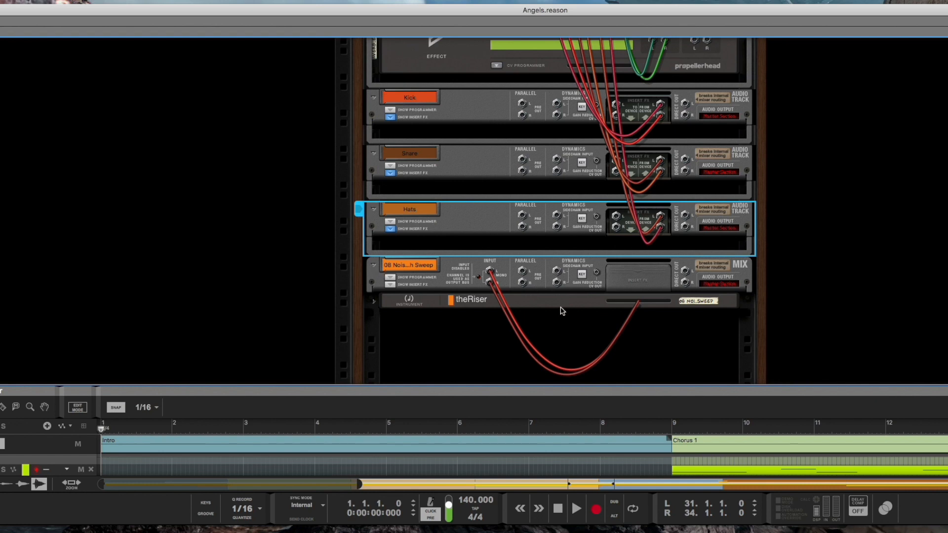
{"action": "scroll", "coordinate": [468, 109], "scroll_direction": "up", "scroll_amount": 1}
{"action": "scroll", "coordinate": [469, 108], "scroll_direction": "up", "scroll_amount": 4}
{"action": "scroll", "coordinate": [463, 294], "scroll_direction": "down", "scroll_amount": 2}
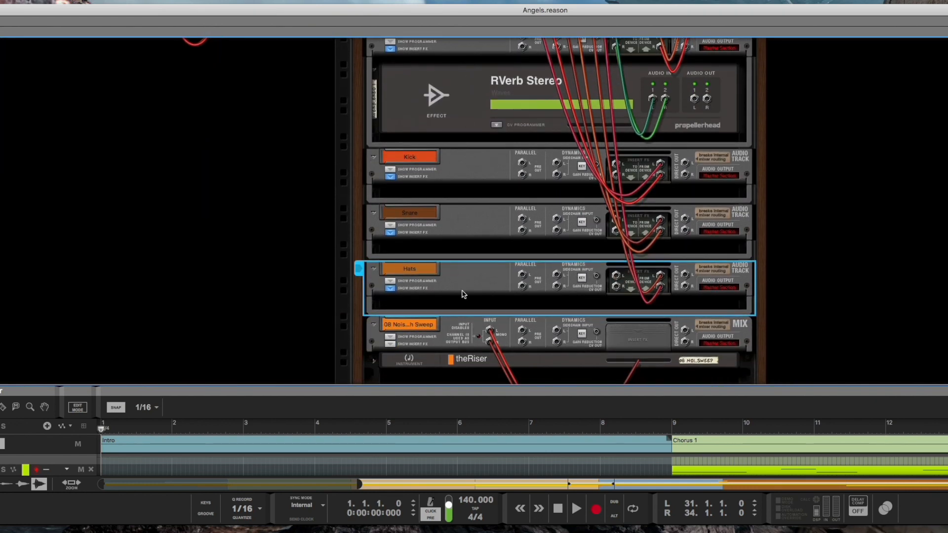
{"action": "scroll", "coordinate": [489, 195], "scroll_direction": "up", "scroll_amount": 4}
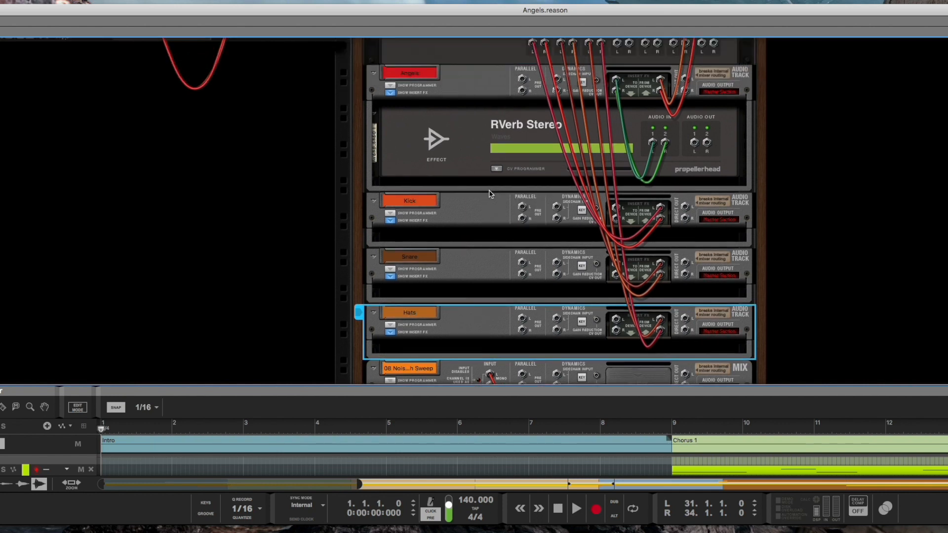
{"action": "scroll", "coordinate": [489, 195], "scroll_direction": "down", "scroll_amount": 2}
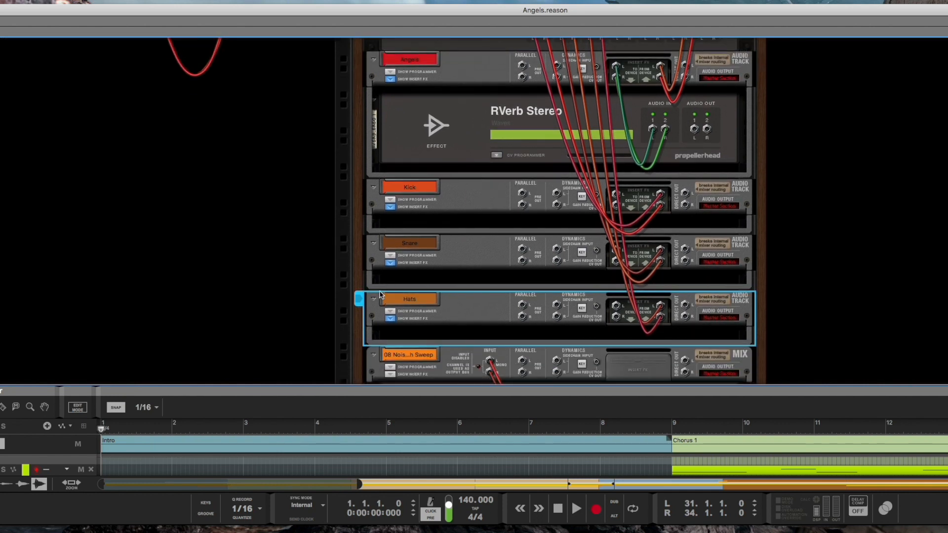
Step: Fold the Hats, Snare and Kick mix channels in the rack
{"action": "left_click", "coordinate": [373, 300]}
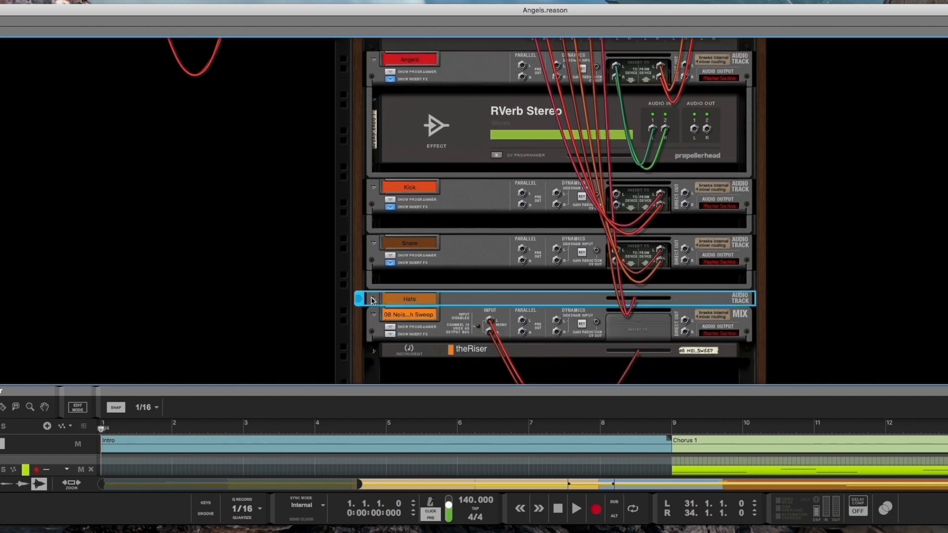
{"action": "left_click", "coordinate": [374, 243]}
{"action": "left_click", "coordinate": [375, 188]}
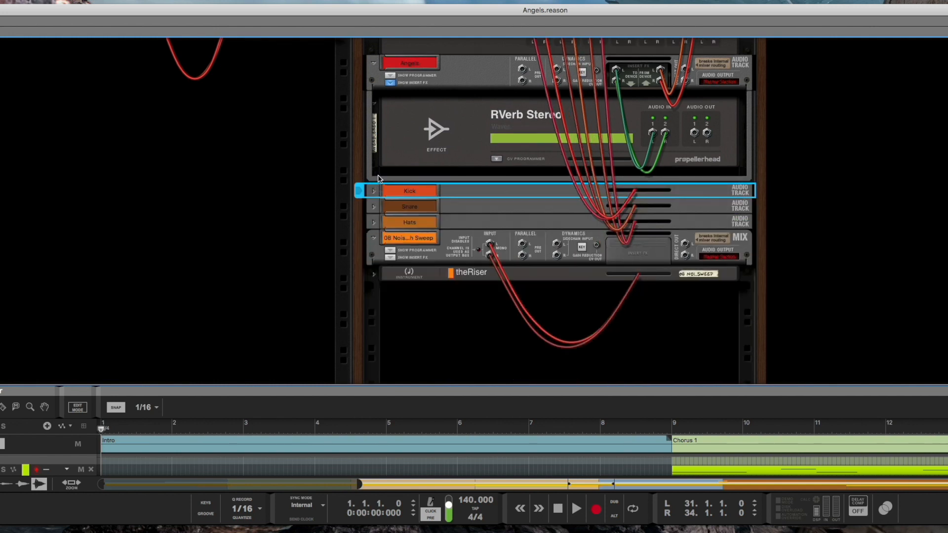
Step: Flip the rack to its front view and hide the MPC's CV programmer
{"action": "scroll", "coordinate": [378, 180], "scroll_direction": "up", "scroll_amount": 4}
{"action": "scroll", "coordinate": [380, 181], "scroll_direction": "up", "scroll_amount": 2}
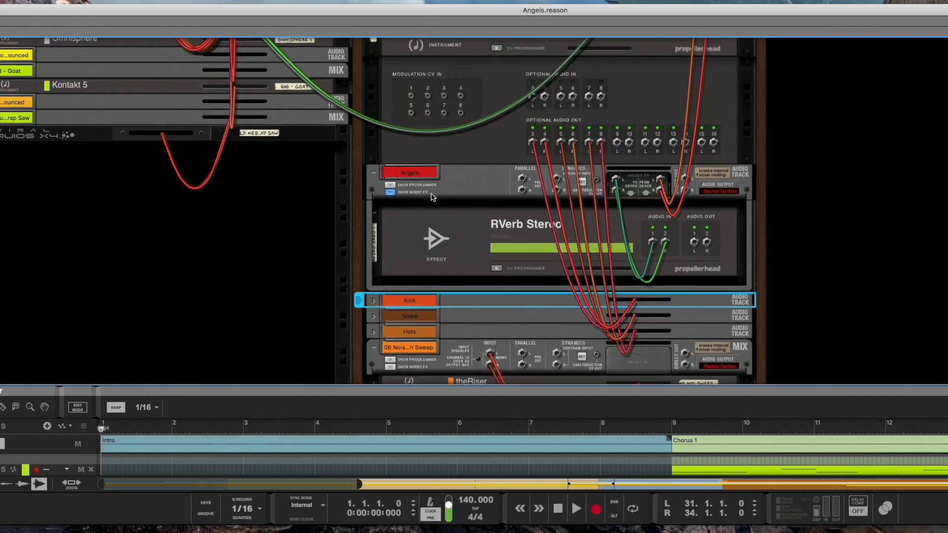
{"action": "key", "text": "Tab"}
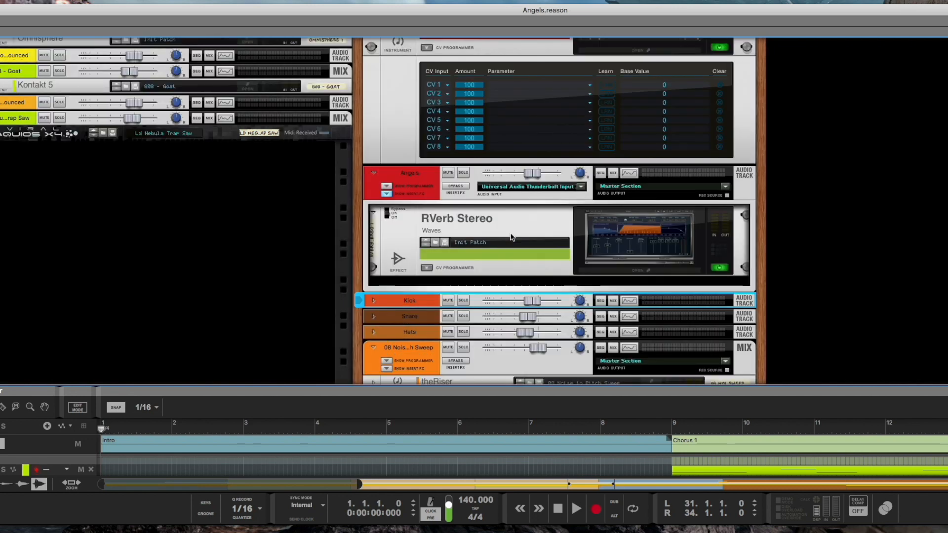
{"action": "scroll", "coordinate": [512, 238], "scroll_direction": "down", "scroll_amount": 3}
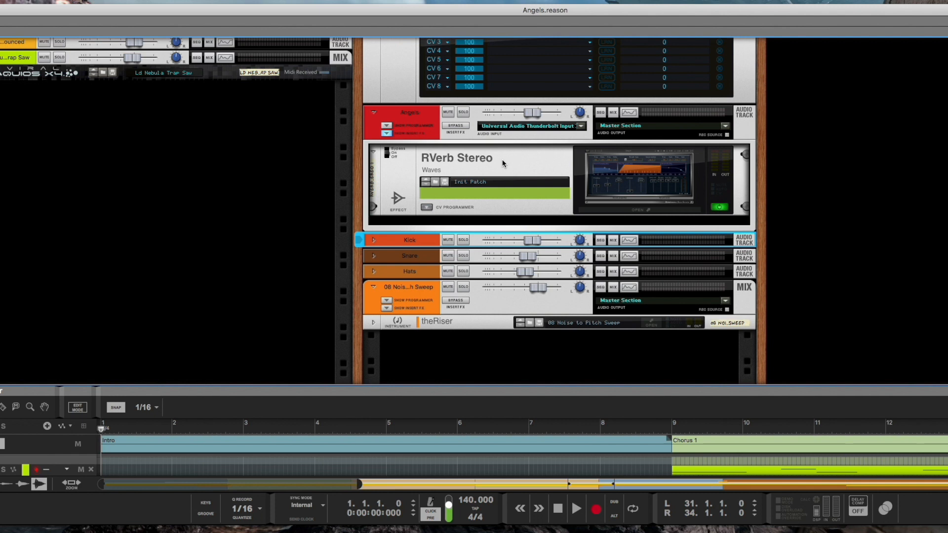
{"action": "scroll", "coordinate": [503, 164], "scroll_direction": "up", "scroll_amount": 2}
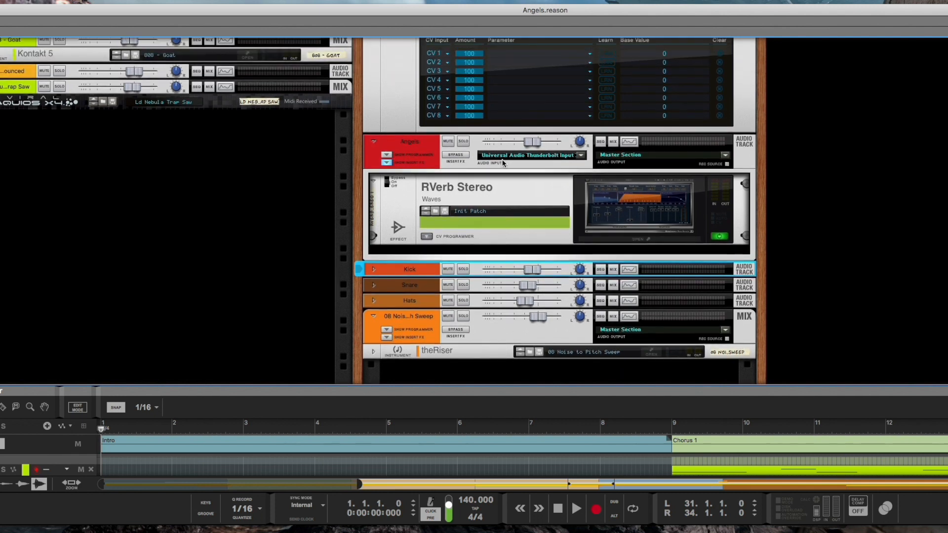
{"action": "scroll", "coordinate": [499, 203], "scroll_direction": "up", "scroll_amount": 4}
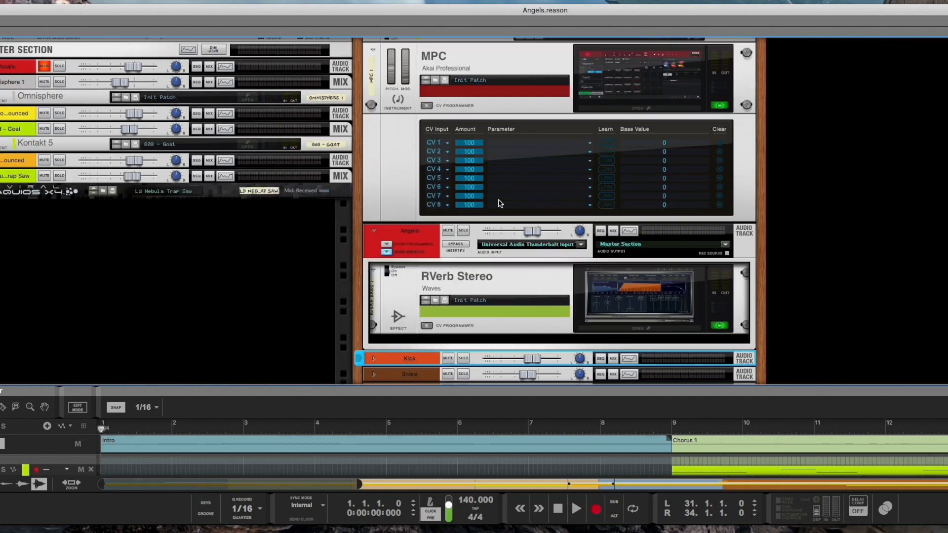
{"action": "left_click", "coordinate": [430, 116]}
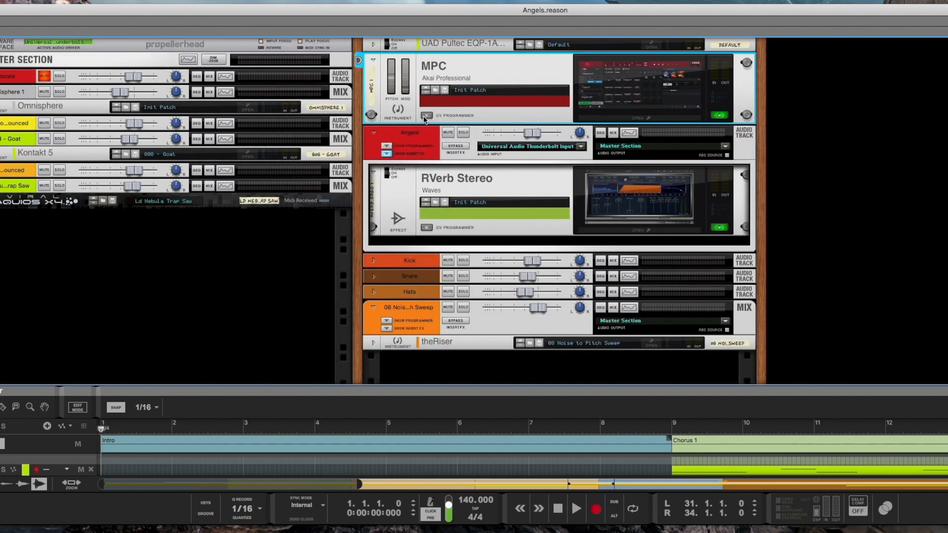
Step: Hide the Angels channel's insert effects and fold the Angels mix channel
{"action": "left_click", "coordinate": [374, 60]}
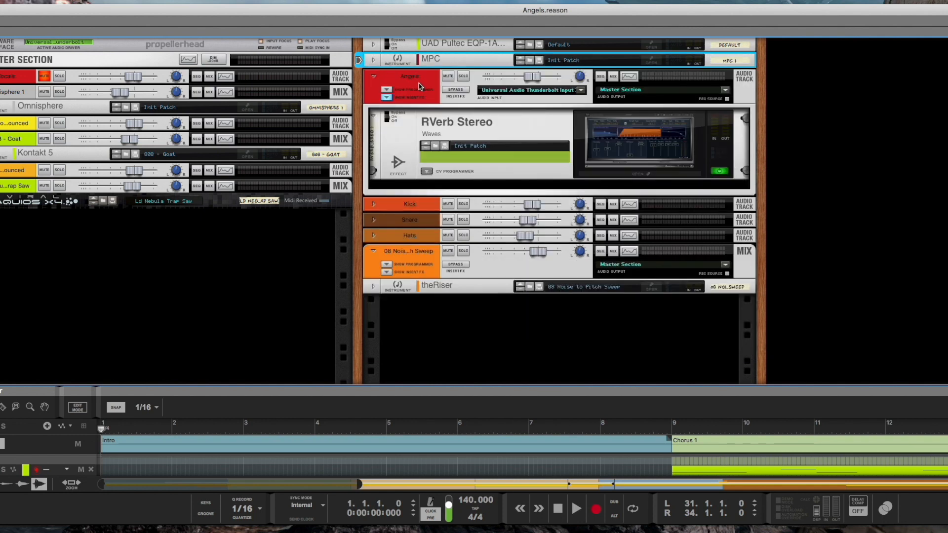
{"action": "left_click", "coordinate": [374, 60]}
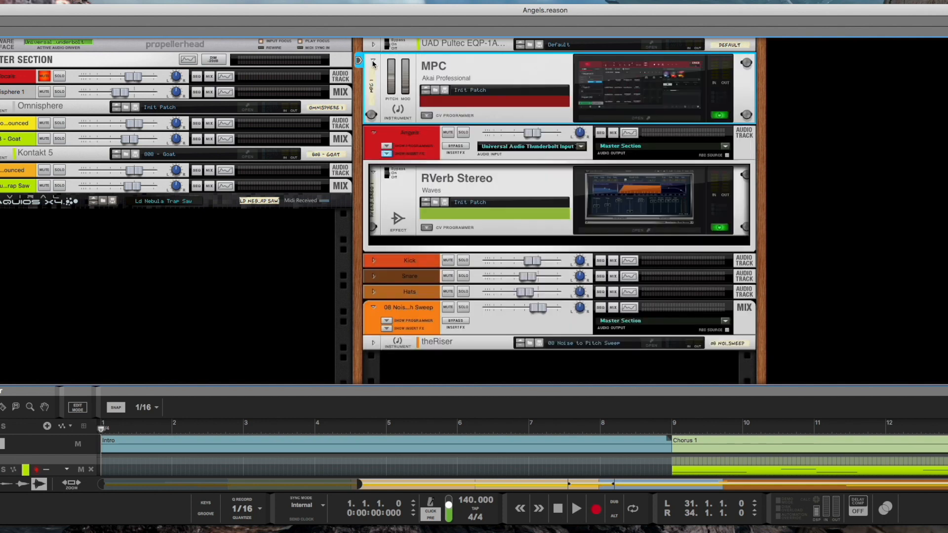
{"action": "left_click", "coordinate": [387, 154]}
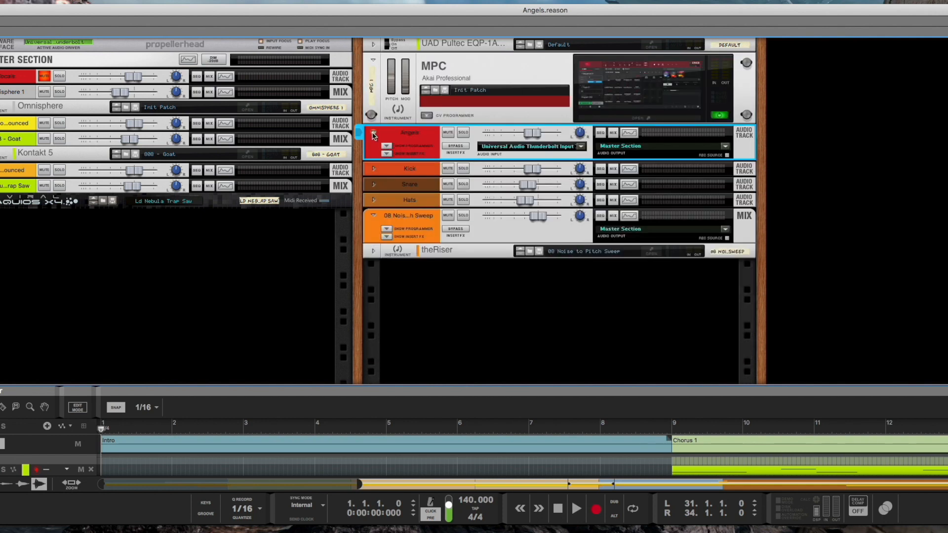
{"action": "left_click", "coordinate": [373, 134]}
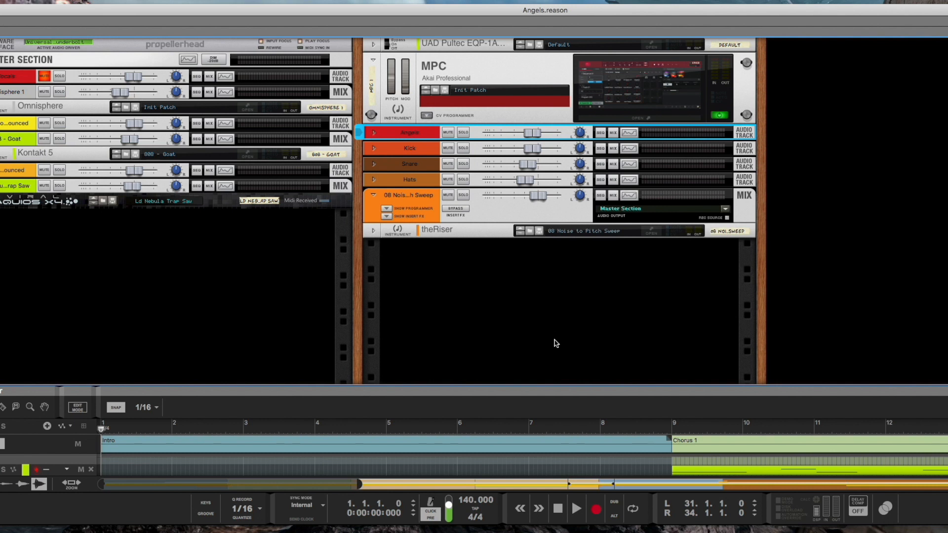
Step: Enlarge the sequencer pane below the rack and open the MPC plugin's editor window
{"action": "left_click_drag", "start_coordinate": [553, 387], "coordinate": [562, 179]}
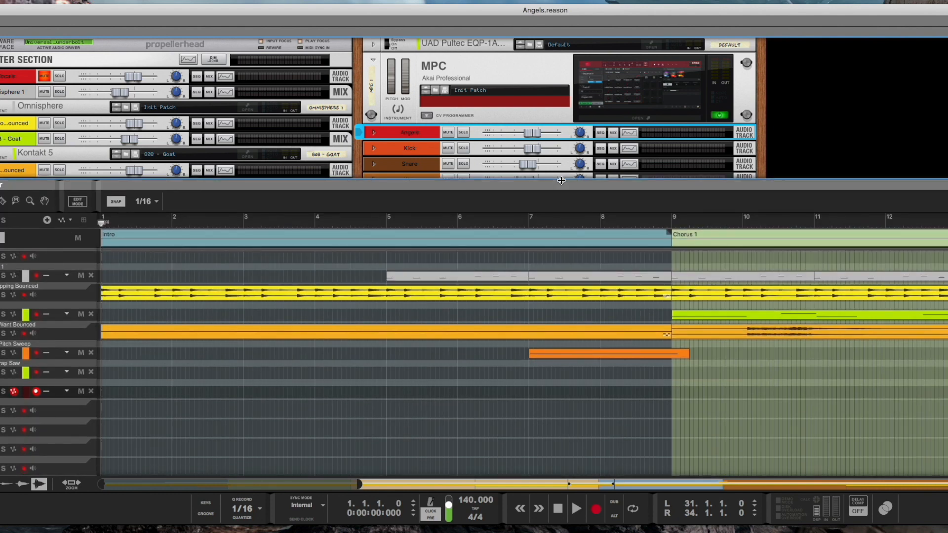
{"action": "scroll", "coordinate": [415, 413], "scroll_direction": "up", "scroll_amount": 2}
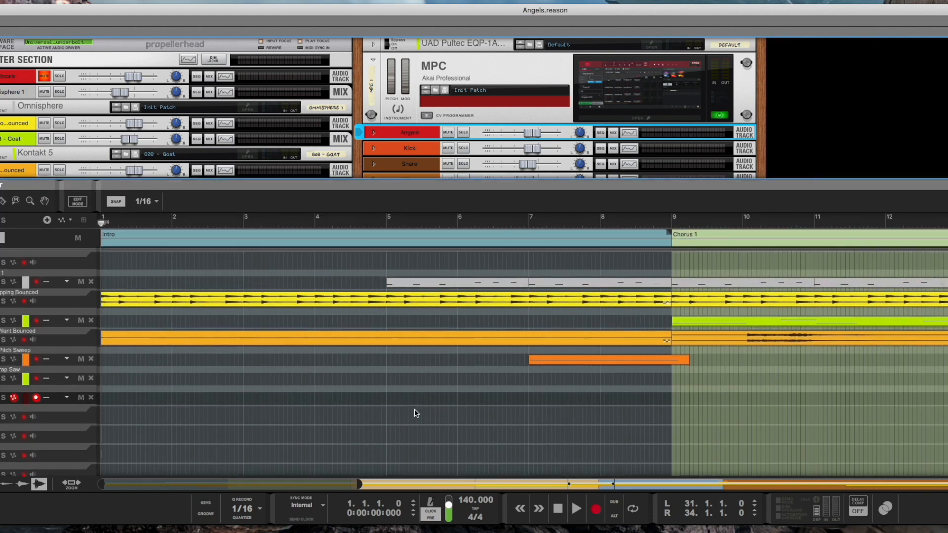
{"action": "scroll", "coordinate": [415, 413], "scroll_direction": "down", "scroll_amount": 1}
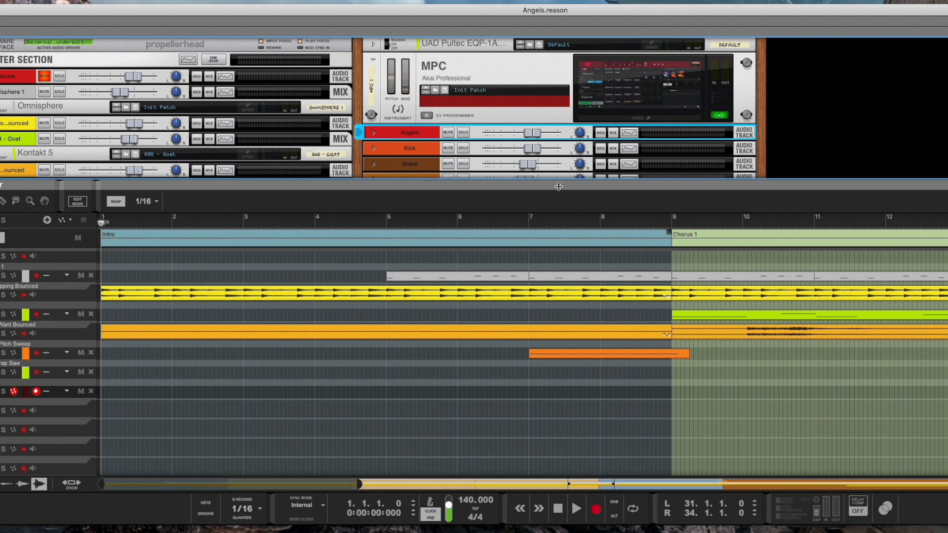
{"action": "left_click_drag", "start_coordinate": [559, 181], "coordinate": [558, 227]}
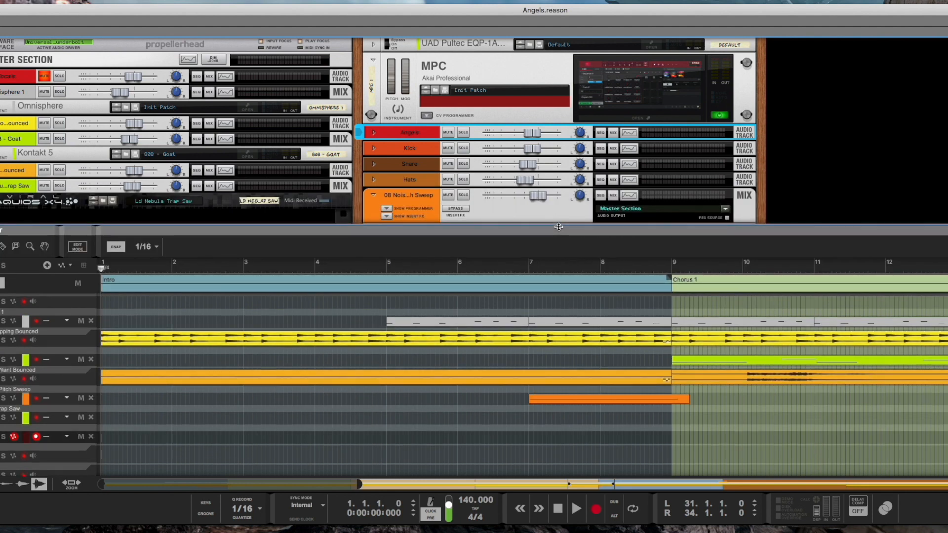
{"action": "left_click", "coordinate": [644, 120]}
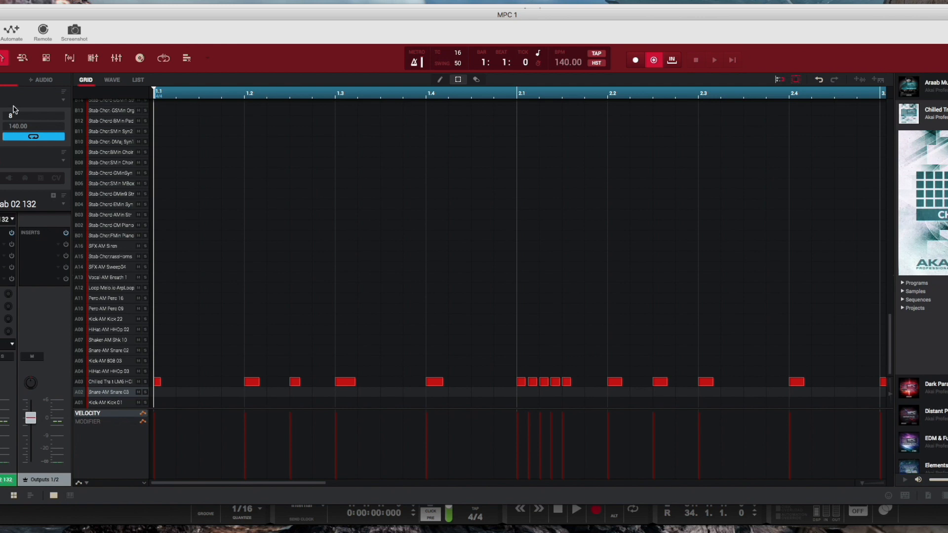
Step: Switch through the MPC's sequences and return to the first one
{"action": "left_click", "coordinate": [64, 101]}
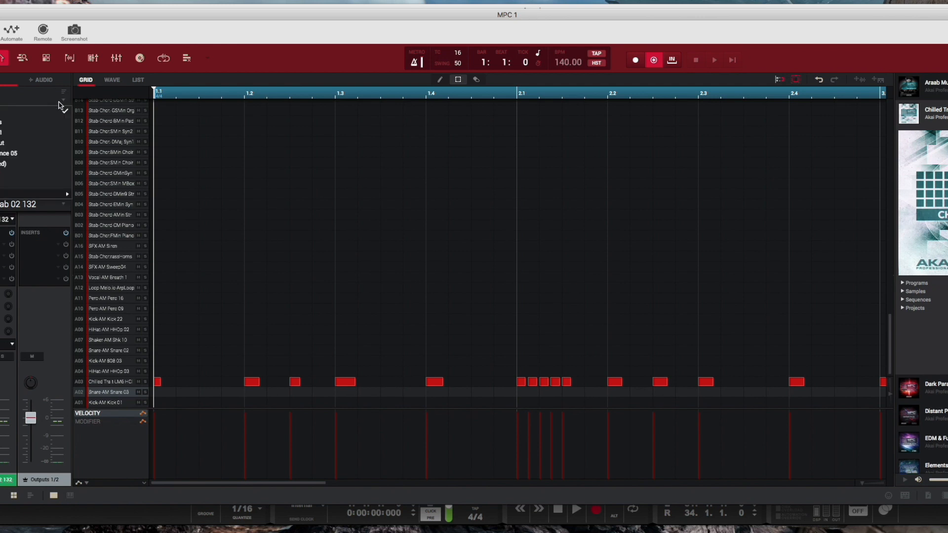
{"action": "left_click", "coordinate": [13, 124]}
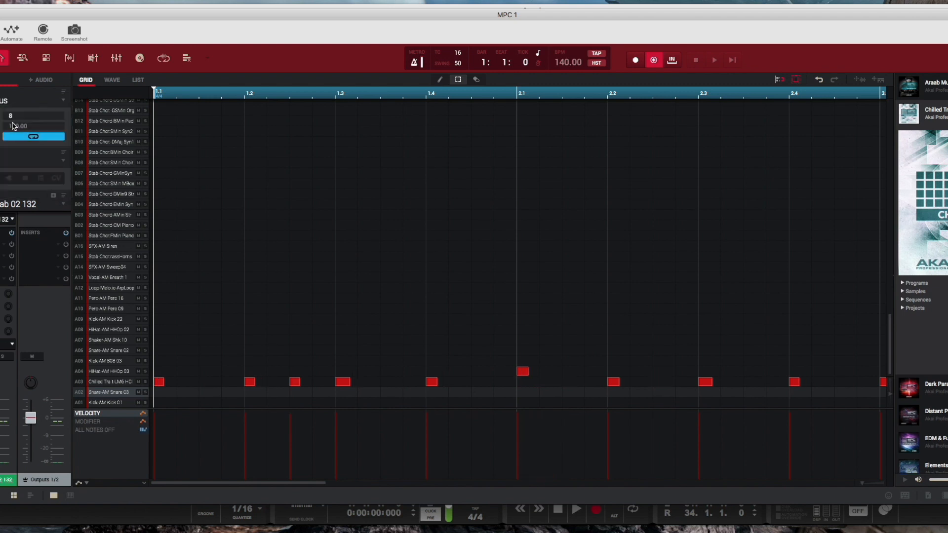
{"action": "left_click", "coordinate": [64, 101]}
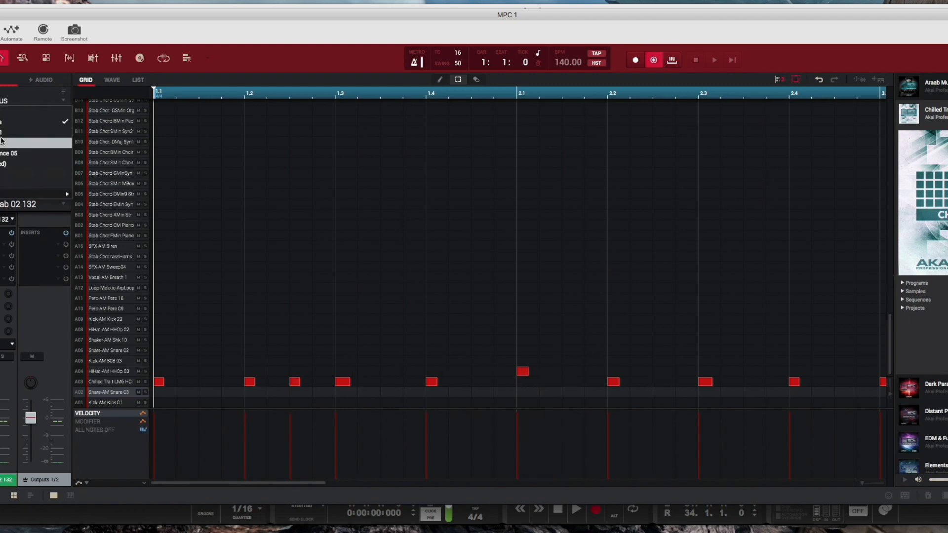
{"action": "left_click", "coordinate": [2, 141]}
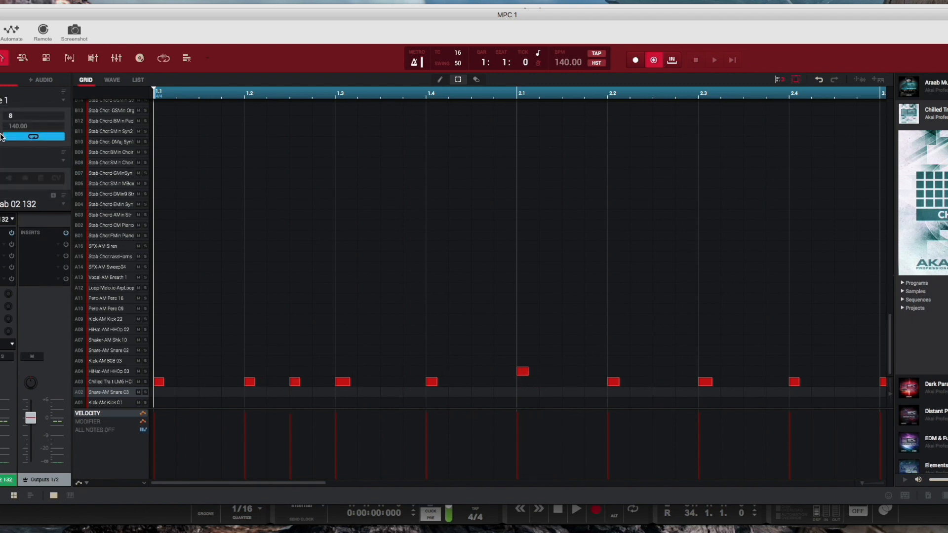
{"action": "left_click", "coordinate": [64, 101]}
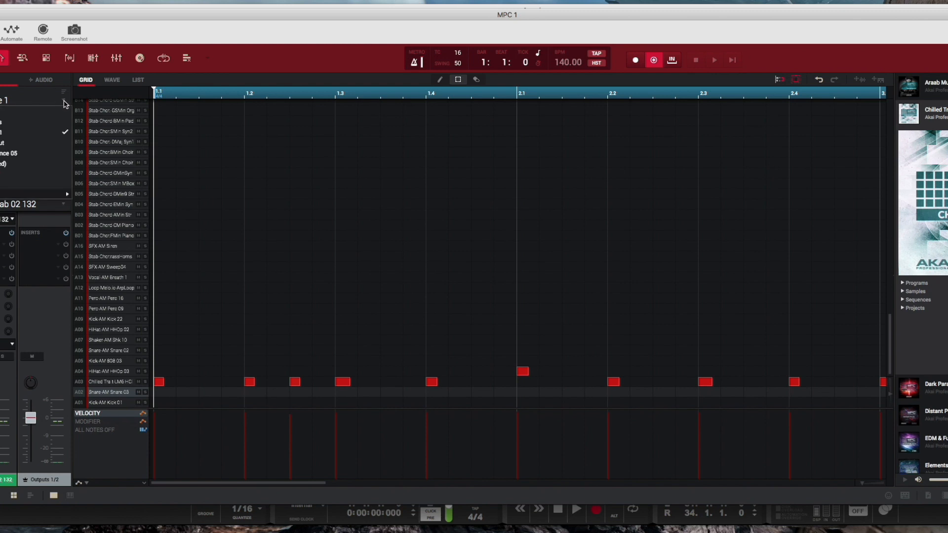
{"action": "left_click", "coordinate": [3, 120]}
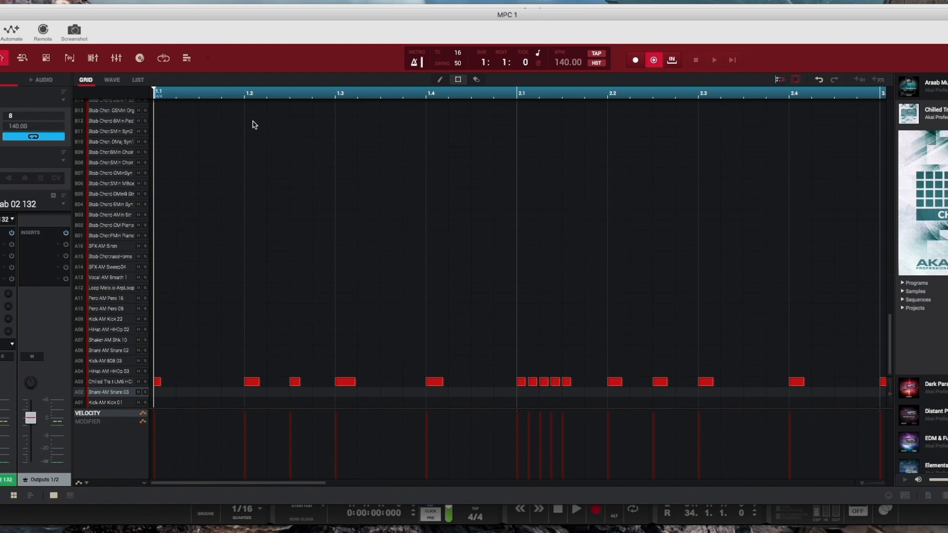
Step: Show the MPC's song view with its sequence list
{"action": "left_click", "coordinate": [187, 59]}
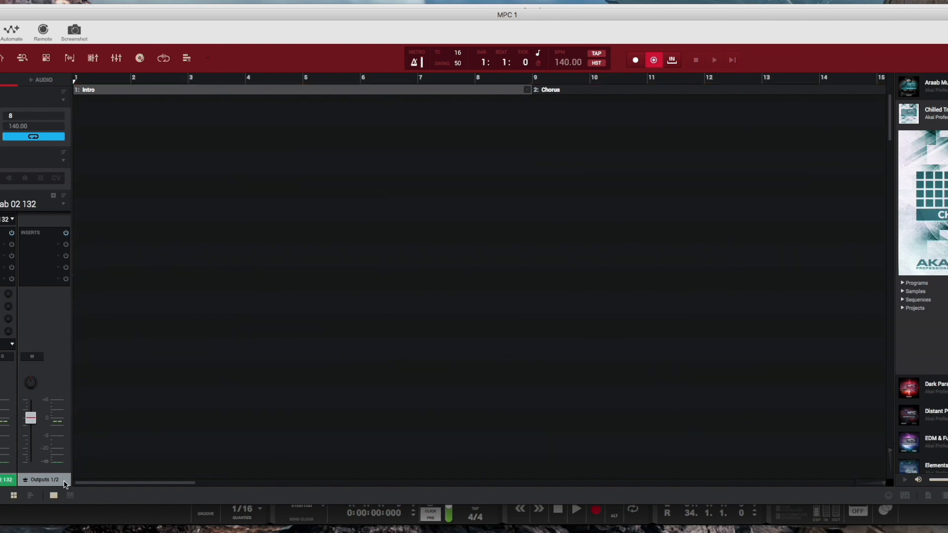
{"action": "left_click", "coordinate": [54, 496]}
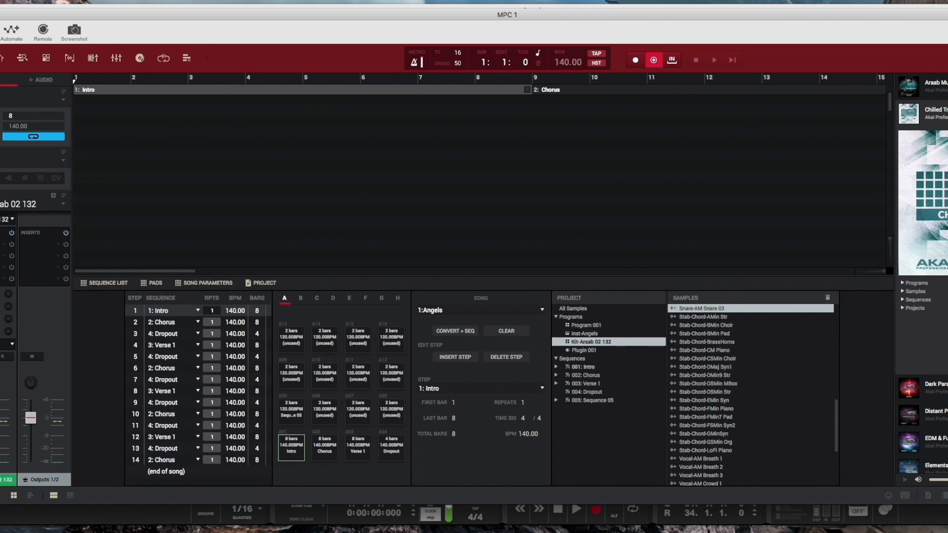
{"action": "left_click", "coordinate": [1, 15]}
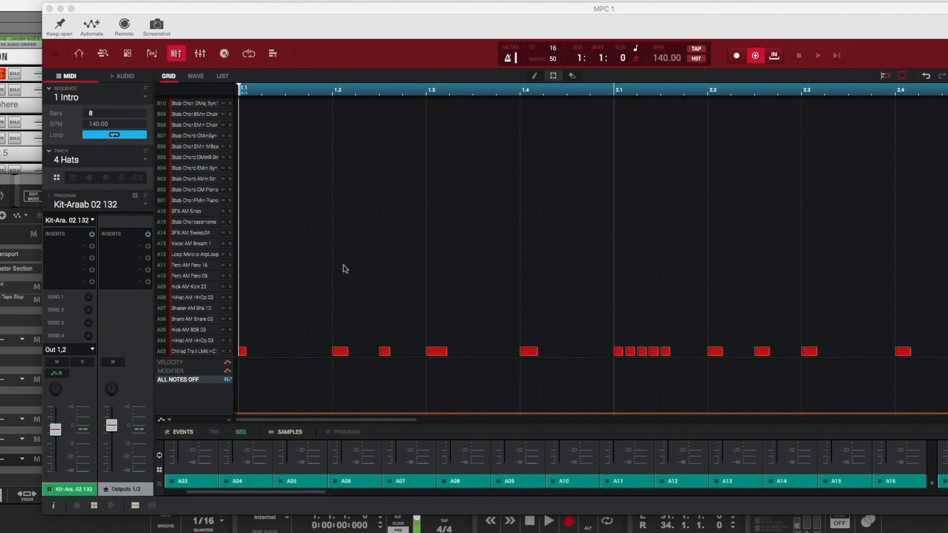
Step: Open the pad mixer in the main grid view and select pad channels A01 to A03, ending on A01
{"action": "left_click", "coordinate": [200, 482]}
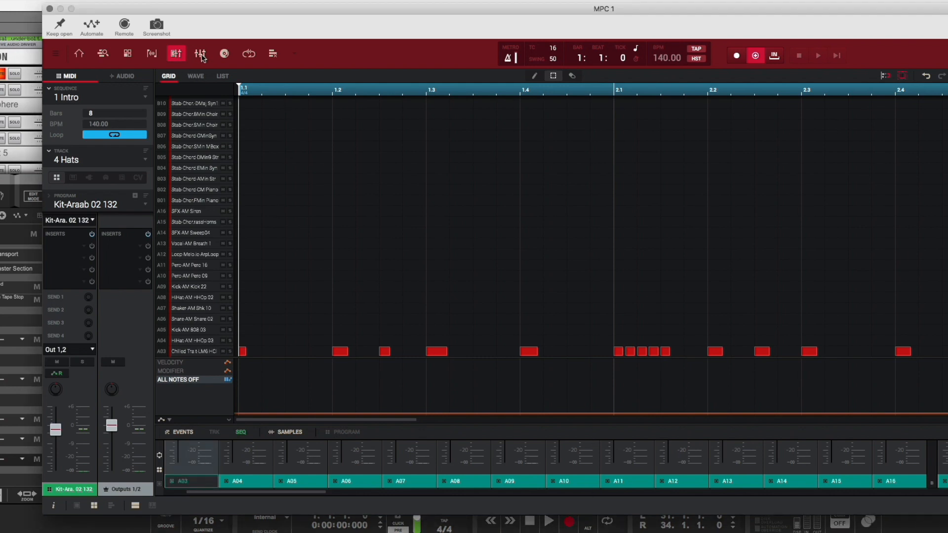
{"action": "left_click", "coordinate": [180, 57]}
{"action": "scroll", "coordinate": [496, 470], "scroll_direction": "left", "scroll_amount": 3}
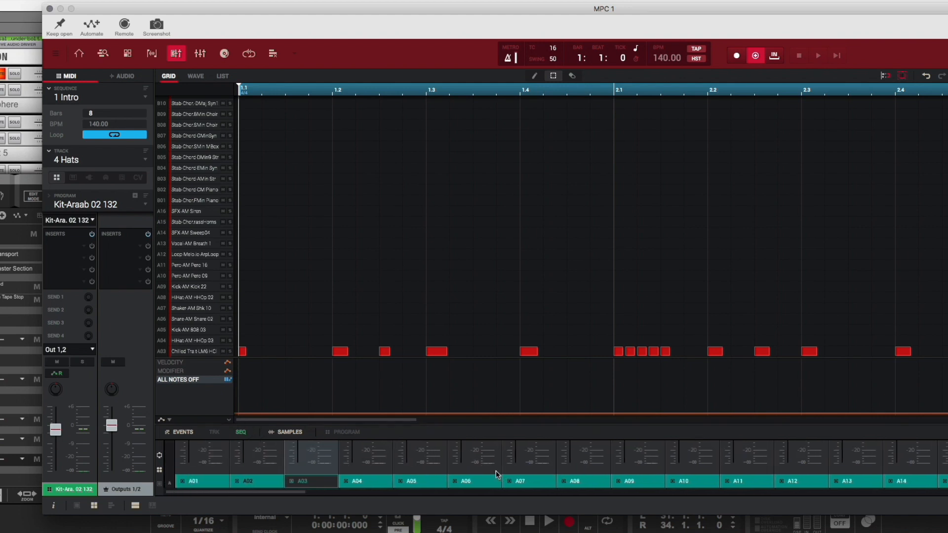
{"action": "left_click", "coordinate": [201, 485]}
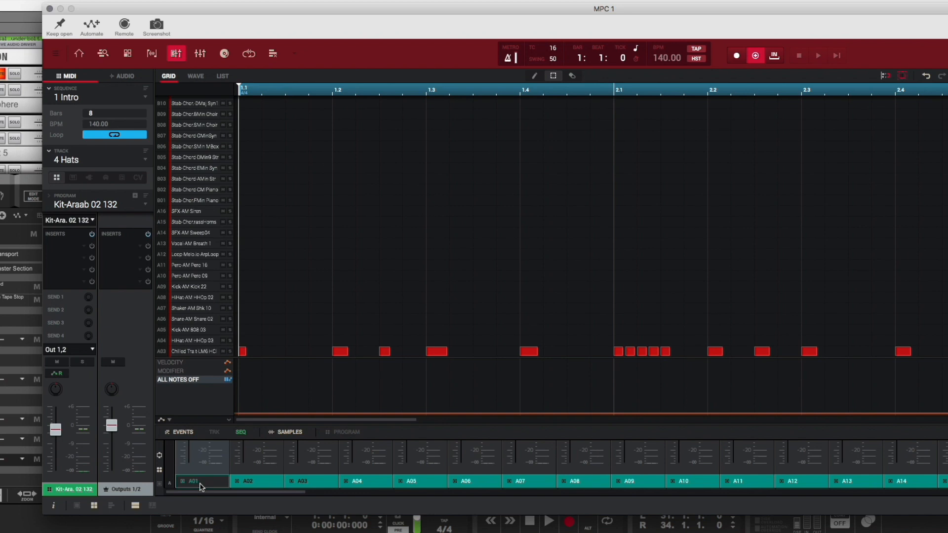
{"action": "left_click", "coordinate": [201, 485]}
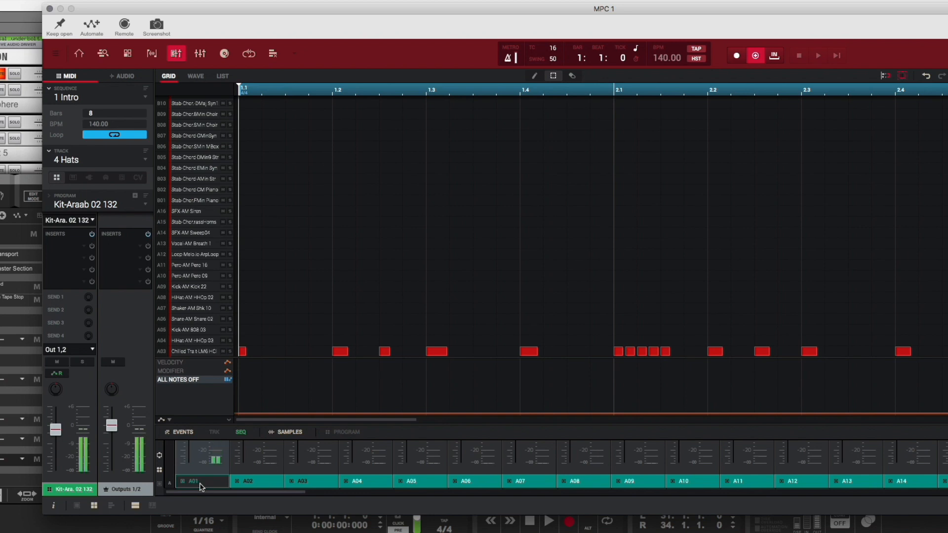
{"action": "key", "text": "x"}
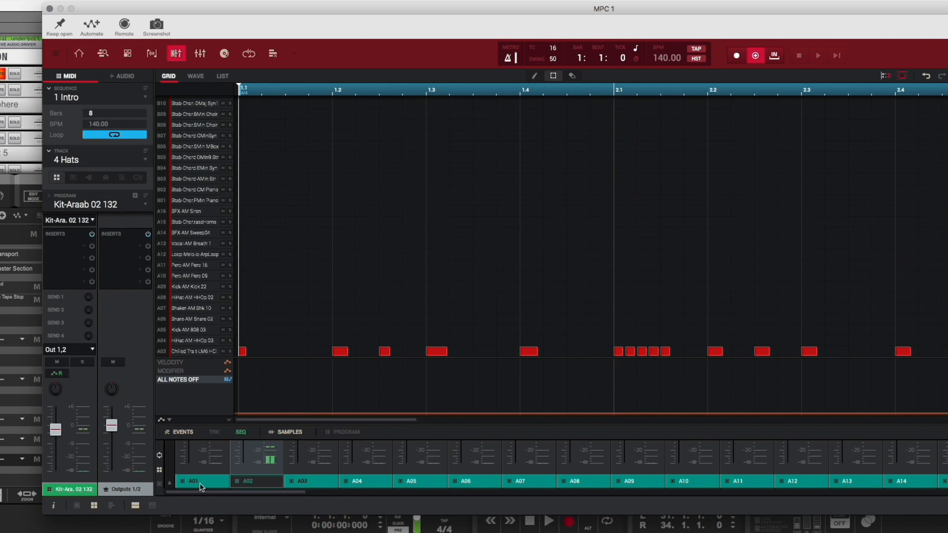
{"action": "key", "text": "c"}
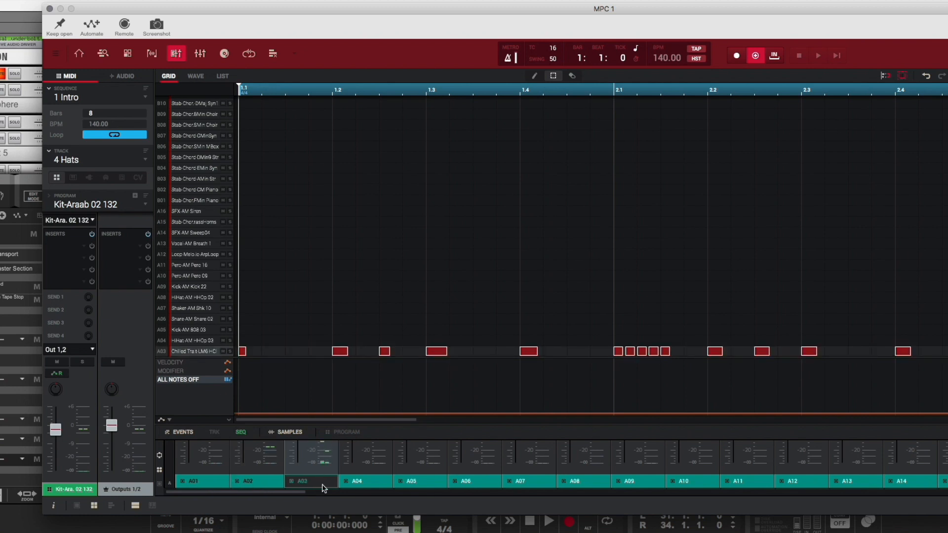
{"action": "left_click", "coordinate": [216, 483]}
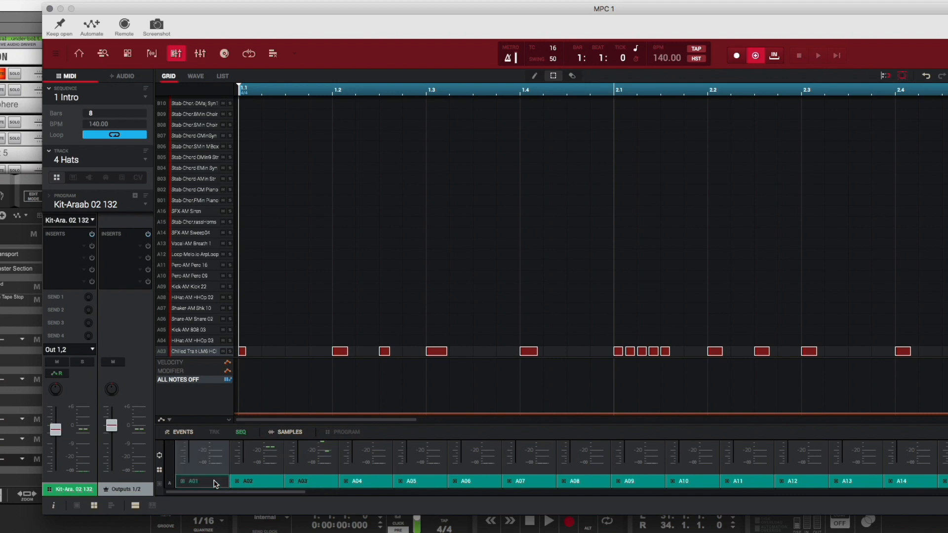
Step: Set the MPC program channel's output to stereo Out 1,2
{"action": "left_click", "coordinate": [76, 486]}
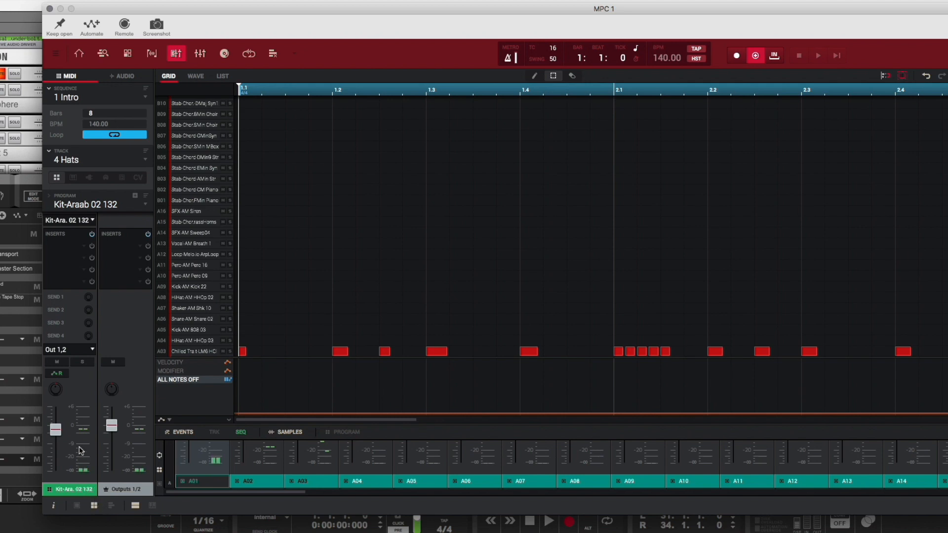
{"action": "left_click", "coordinate": [91, 349]}
{"action": "mouse_move", "coordinate": [92, 364]}
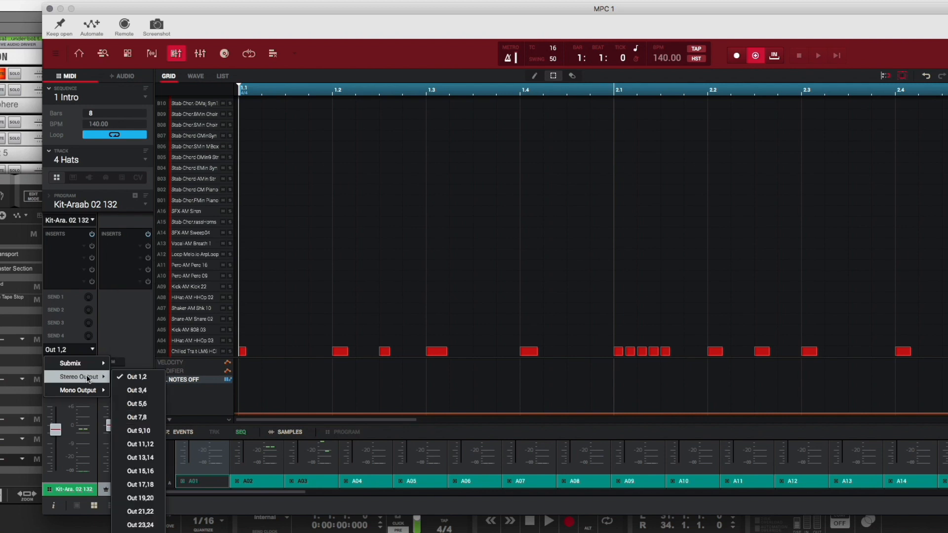
{"action": "left_click", "coordinate": [138, 378]}
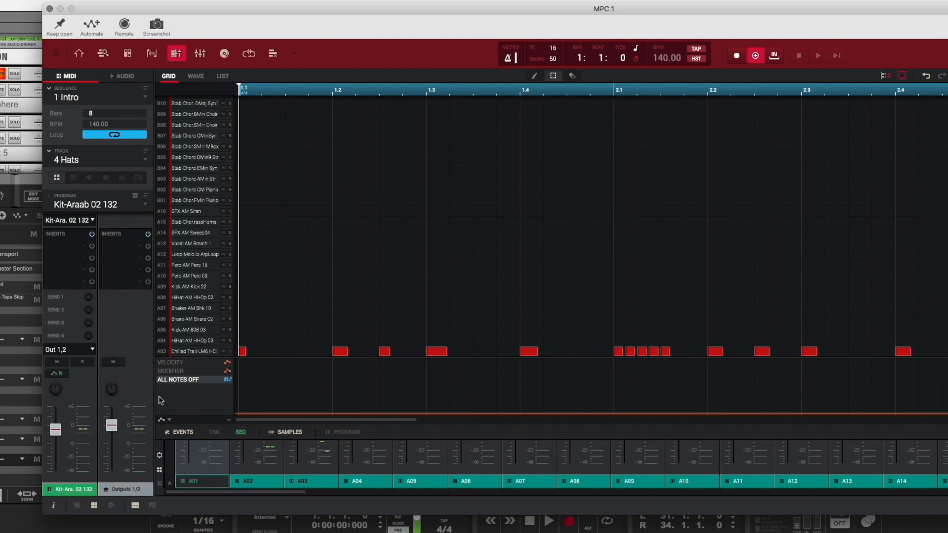
Step: Select pad A02 and switch the MPC mixer strips to show the selected pad channel alongside the program
{"action": "left_click", "coordinate": [261, 483]}
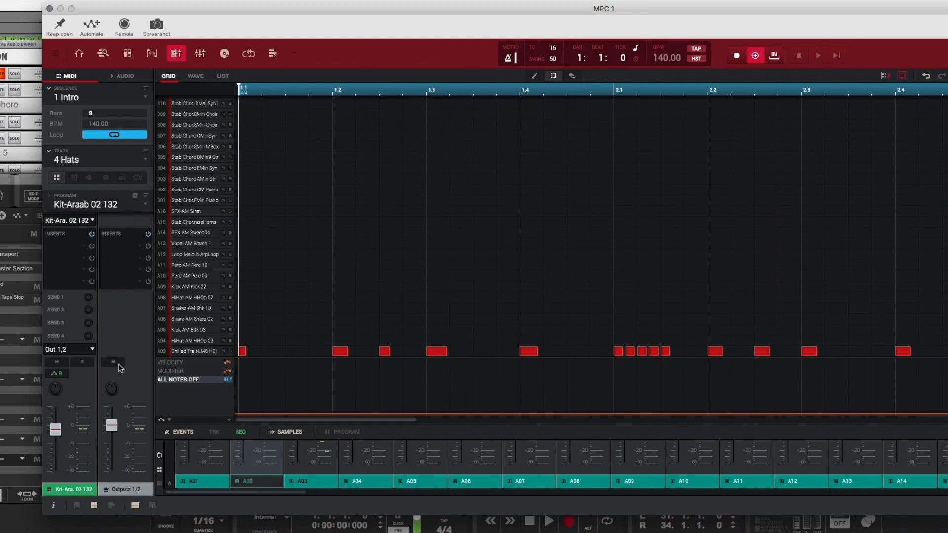
{"action": "left_click", "coordinate": [94, 507]}
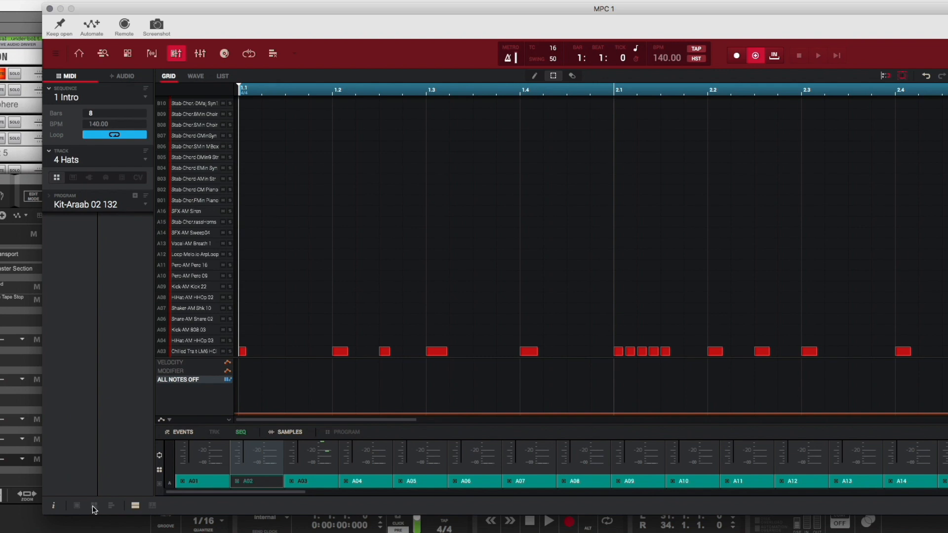
{"action": "left_click", "coordinate": [94, 506]}
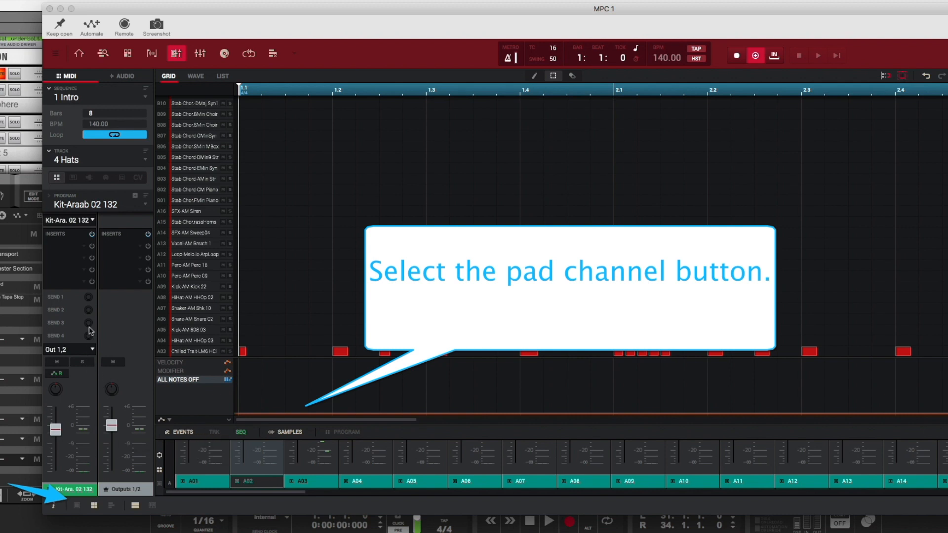
{"action": "left_click", "coordinate": [65, 221]}
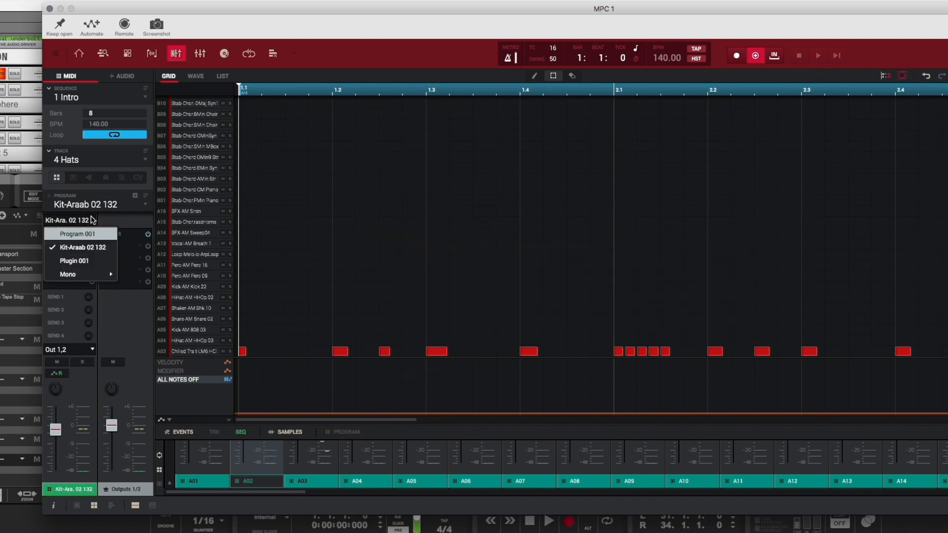
{"action": "left_click", "coordinate": [93, 221]}
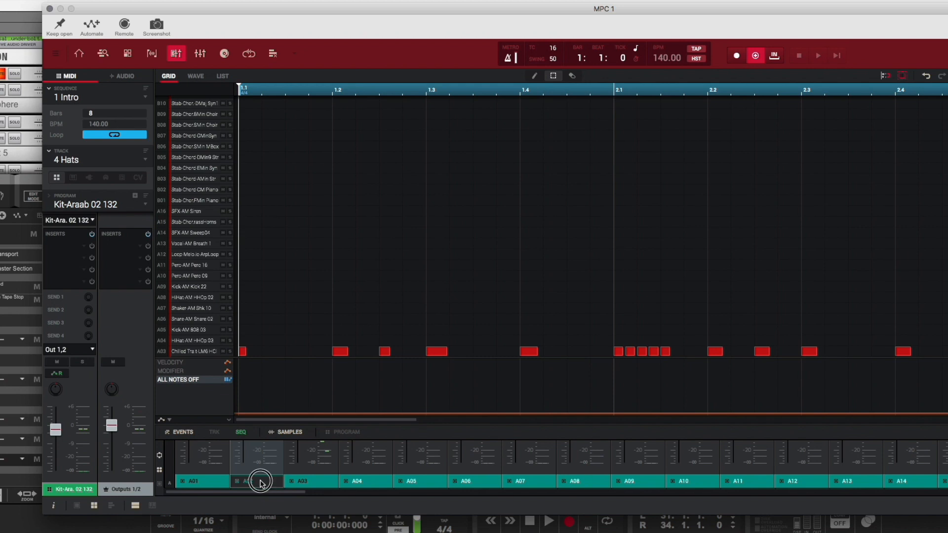
{"action": "left_click", "coordinate": [77, 506]}
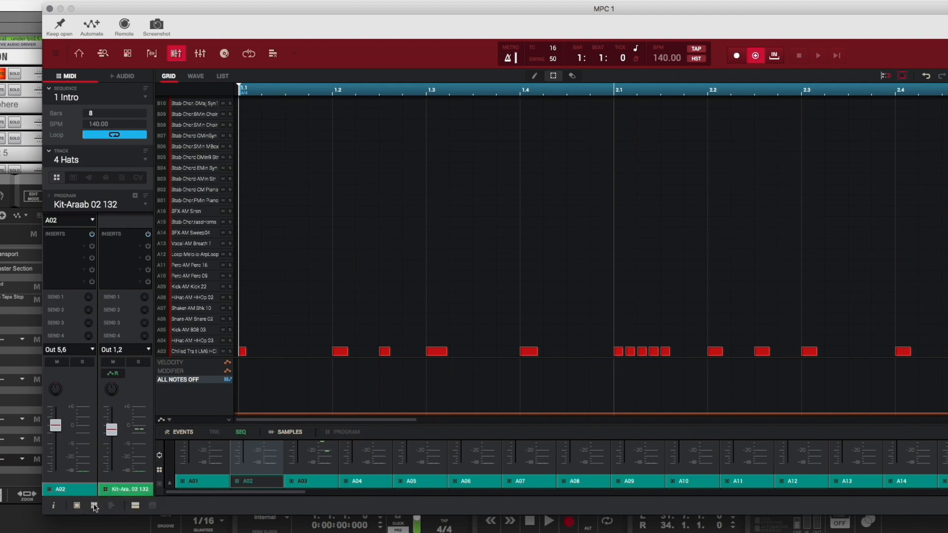
{"action": "left_click", "coordinate": [94, 505]}
{"action": "left_click", "coordinate": [77, 505]}
Step: Select pad A01 and route its output to stereo Out 1,2
{"action": "left_click", "coordinate": [209, 482]}
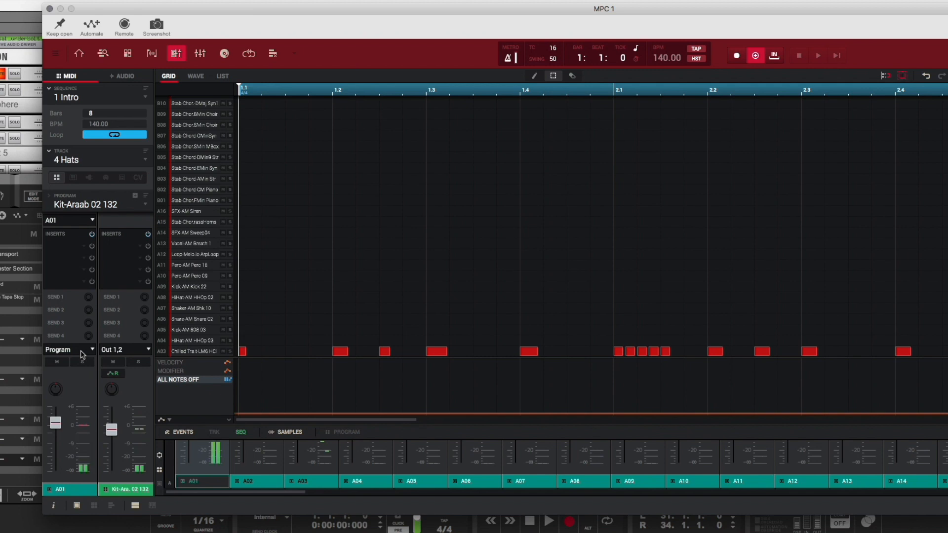
{"action": "left_click", "coordinate": [92, 351]}
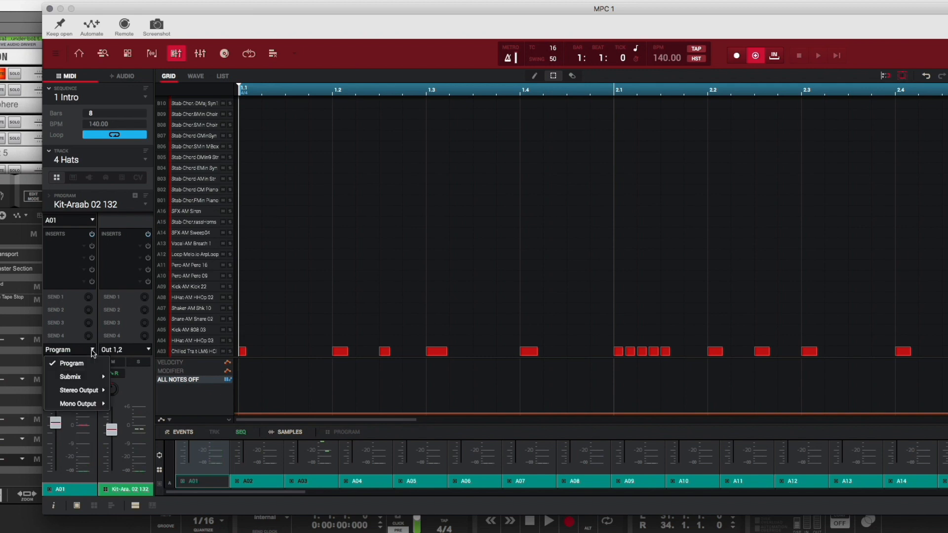
{"action": "mouse_move", "coordinate": [97, 378]}
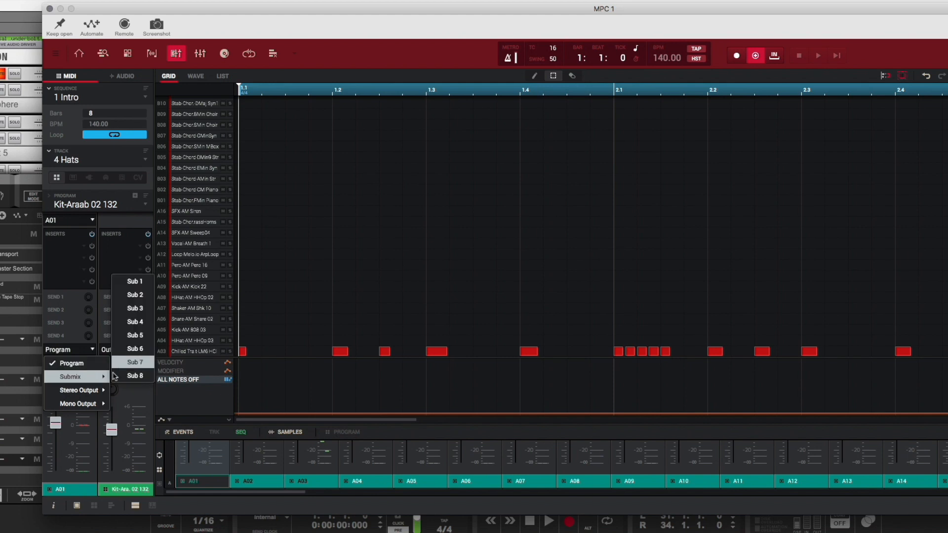
{"action": "mouse_move", "coordinate": [112, 391]}
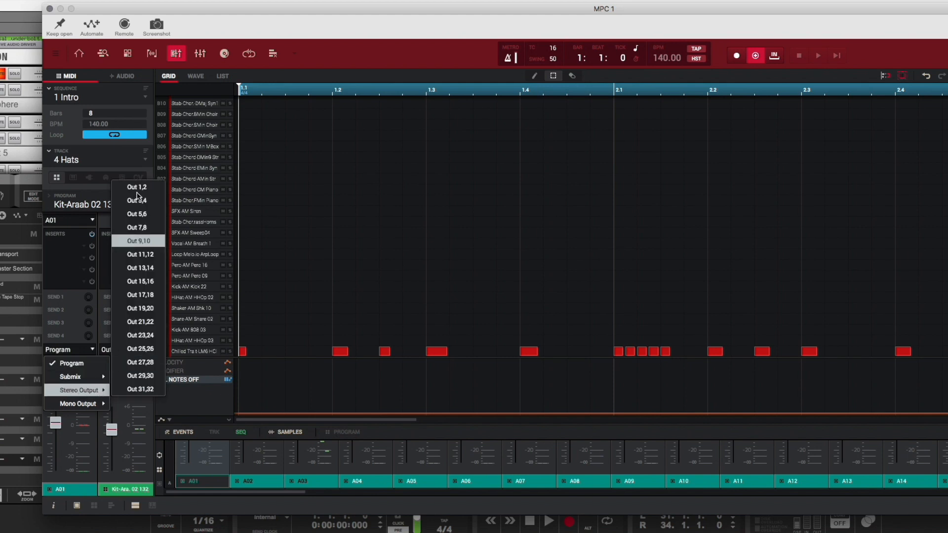
{"action": "left_click", "coordinate": [137, 192]}
Step: Set pad A01's output back to Program
{"action": "mouse_move", "coordinate": [59, 419]}
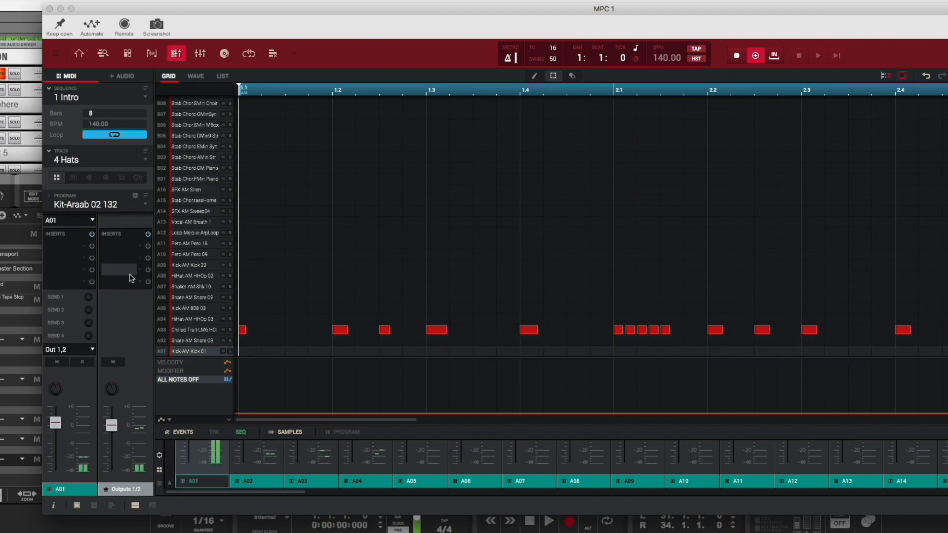
{"action": "left_click", "coordinate": [90, 223]}
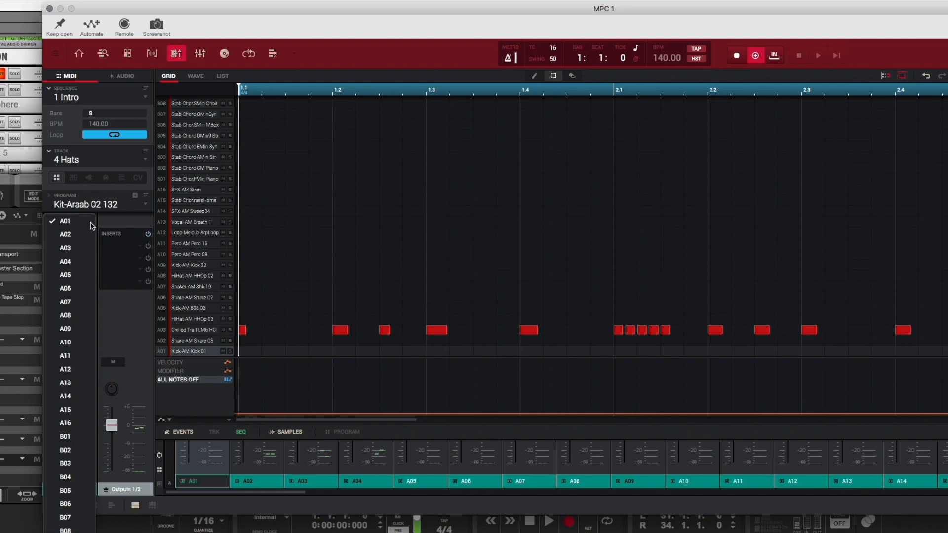
{"action": "left_click", "coordinate": [121, 227]}
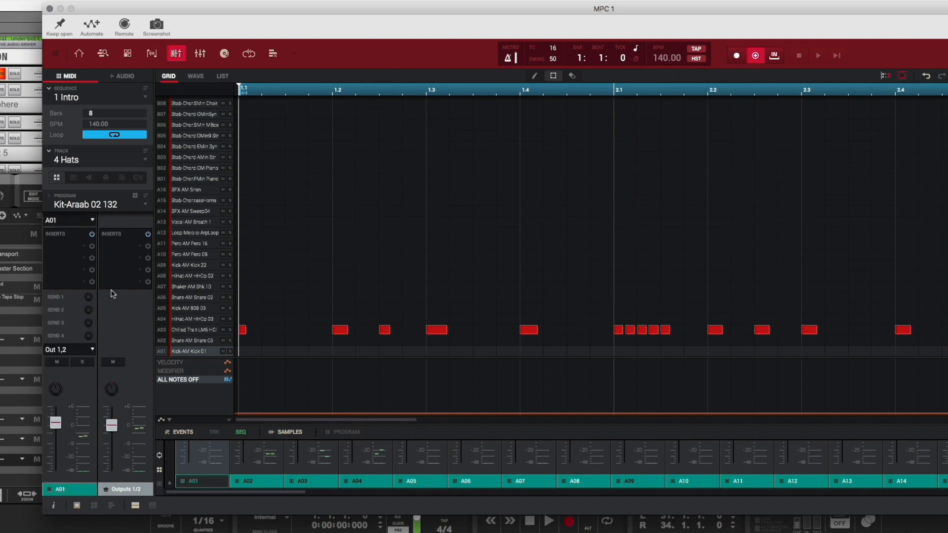
{"action": "left_click", "coordinate": [92, 351]}
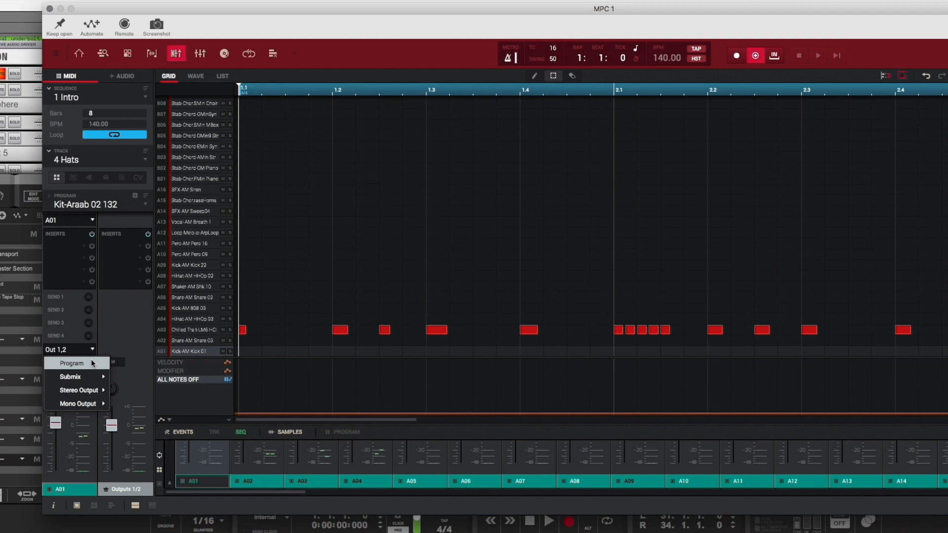
{"action": "left_click", "coordinate": [91, 360]}
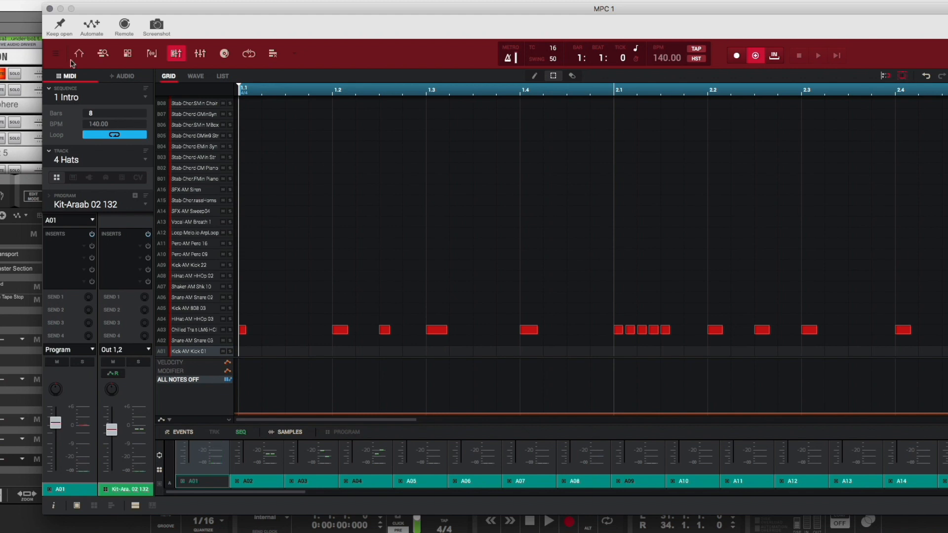
Step: Close the MPC editor, enlarge the rack, and set the Angels track's input to Universal Audio Thunderbolt Input 1 + Input 2
{"action": "left_click", "coordinate": [49, 9]}
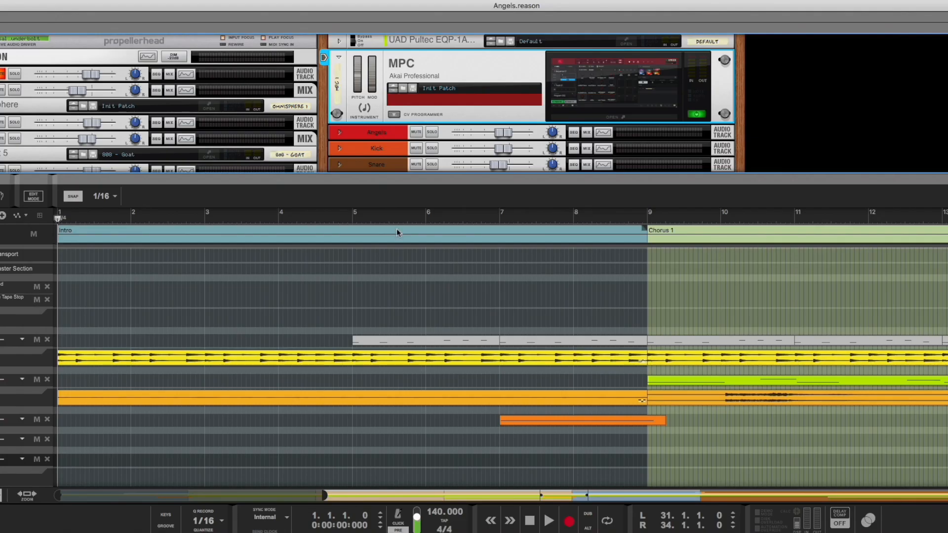
{"action": "left_click", "coordinate": [339, 133]}
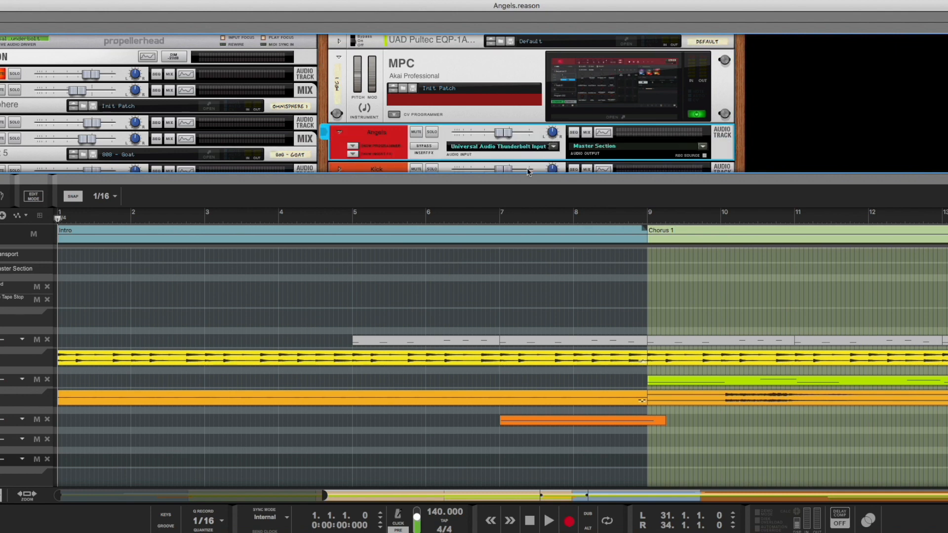
{"action": "left_click_drag", "start_coordinate": [524, 178], "coordinate": [524, 263]}
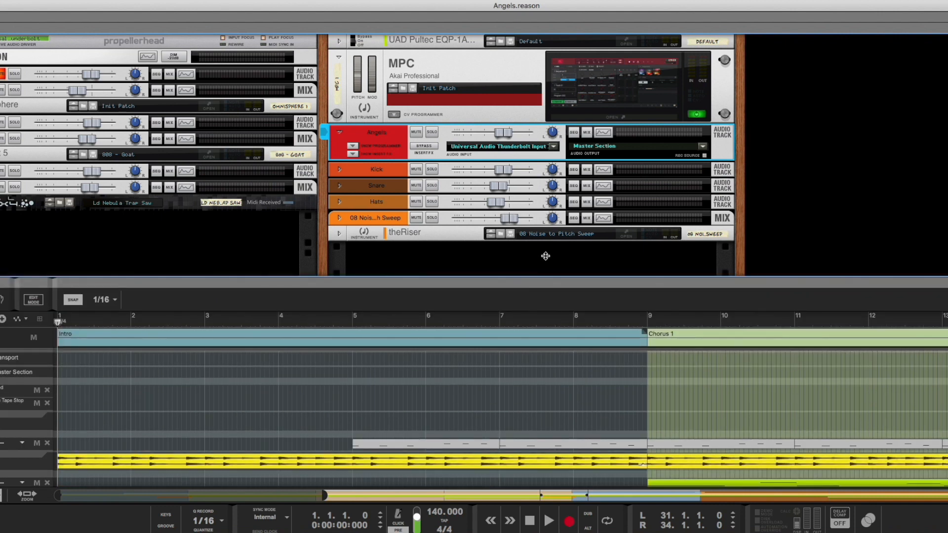
{"action": "left_click", "coordinate": [554, 146]}
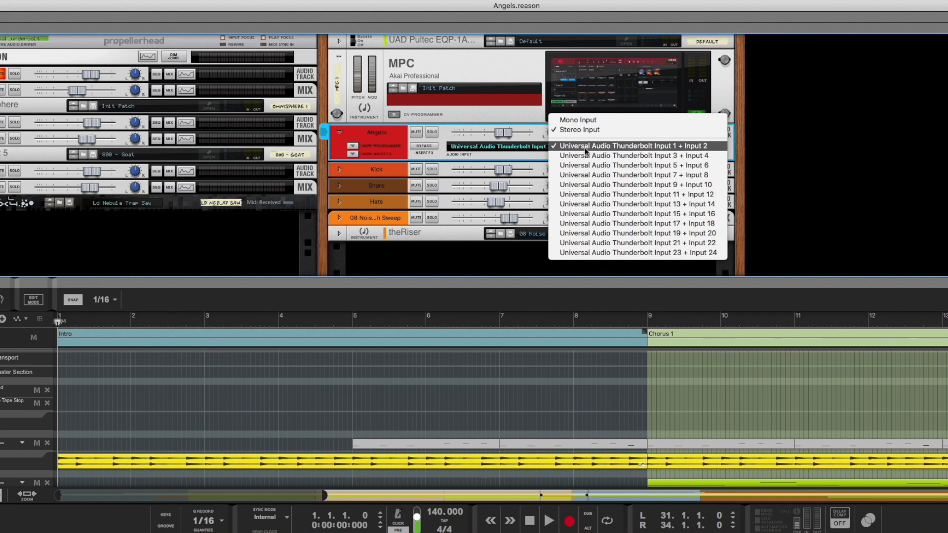
{"action": "left_click", "coordinate": [614, 148]}
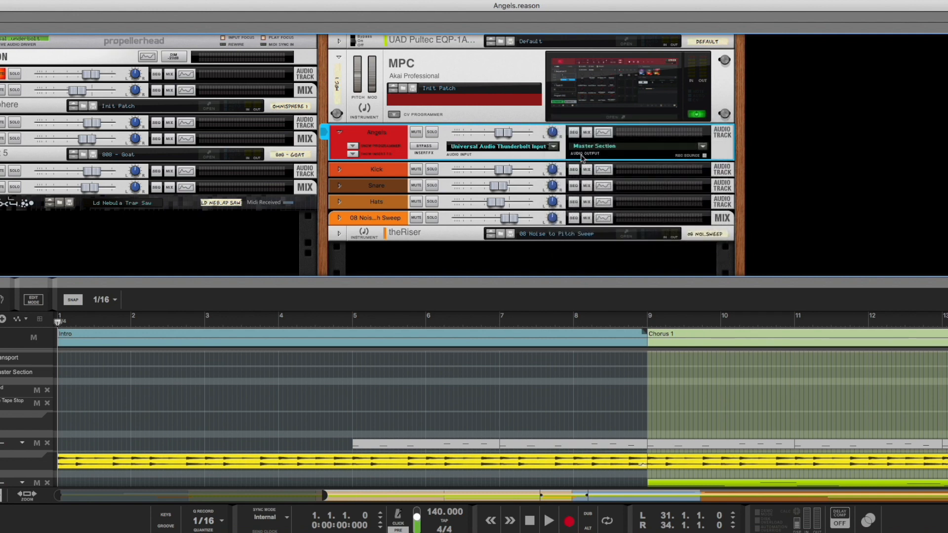
Step: Set the Kick track's audio input to mono Universal Audio Thunderbolt Input 3, then fold the track
{"action": "left_click", "coordinate": [337, 170]}
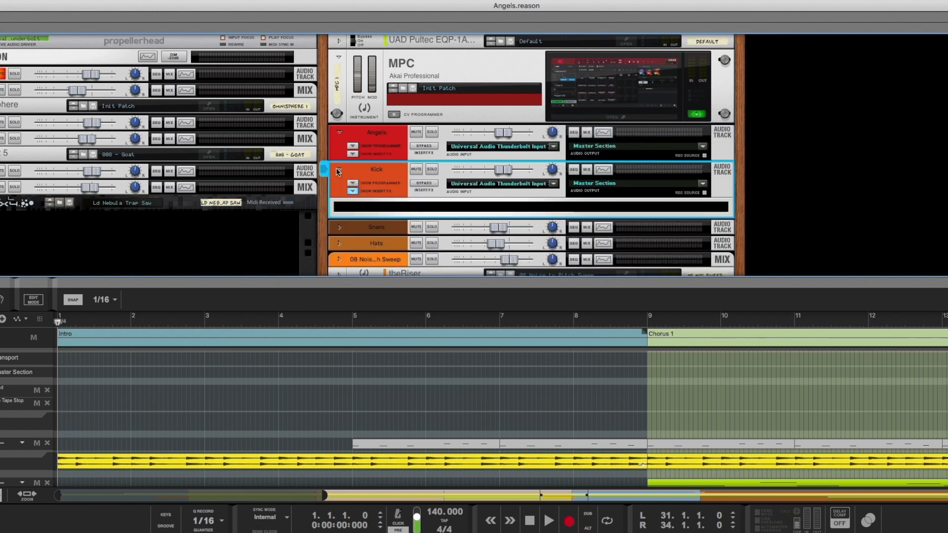
{"action": "left_click", "coordinate": [385, 137]}
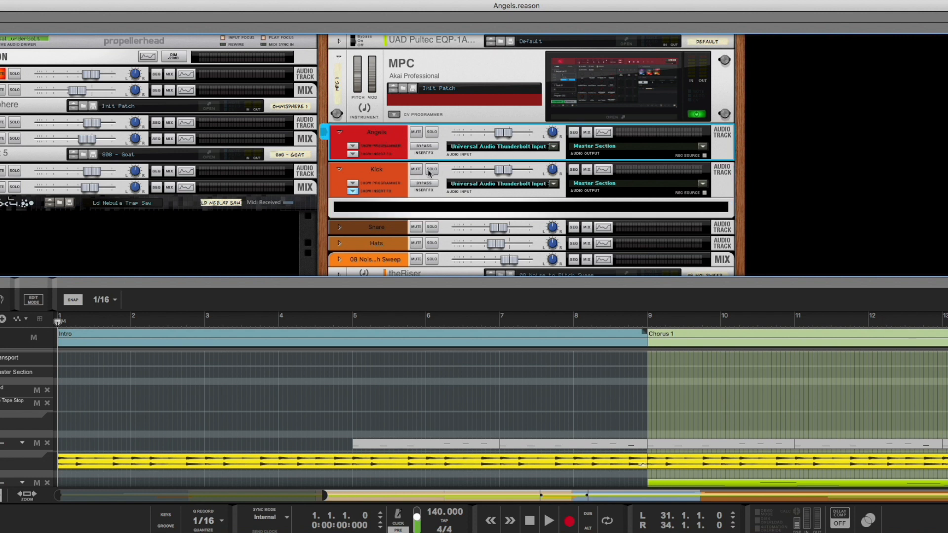
{"action": "left_click", "coordinate": [380, 172]}
{"action": "left_click", "coordinate": [554, 185]}
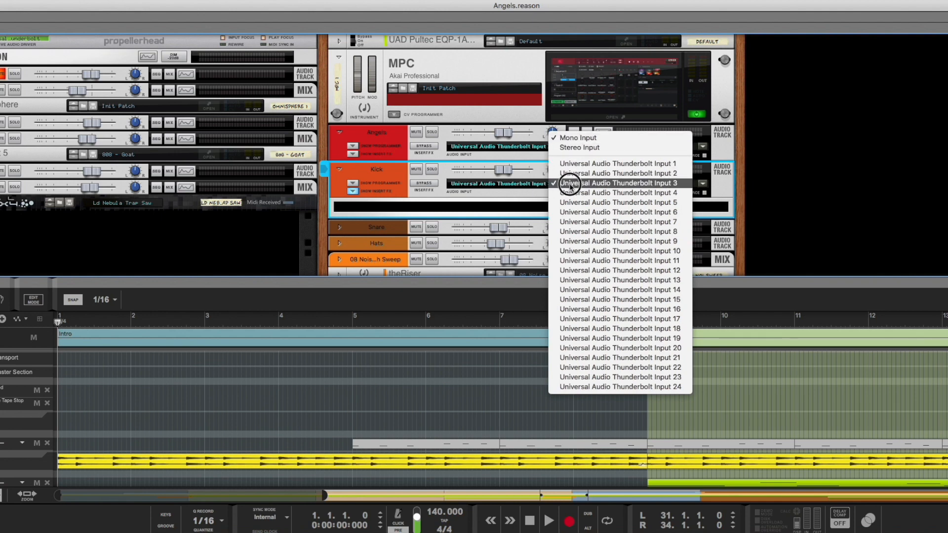
{"action": "left_click", "coordinate": [571, 184]}
{"action": "left_click", "coordinate": [339, 169]}
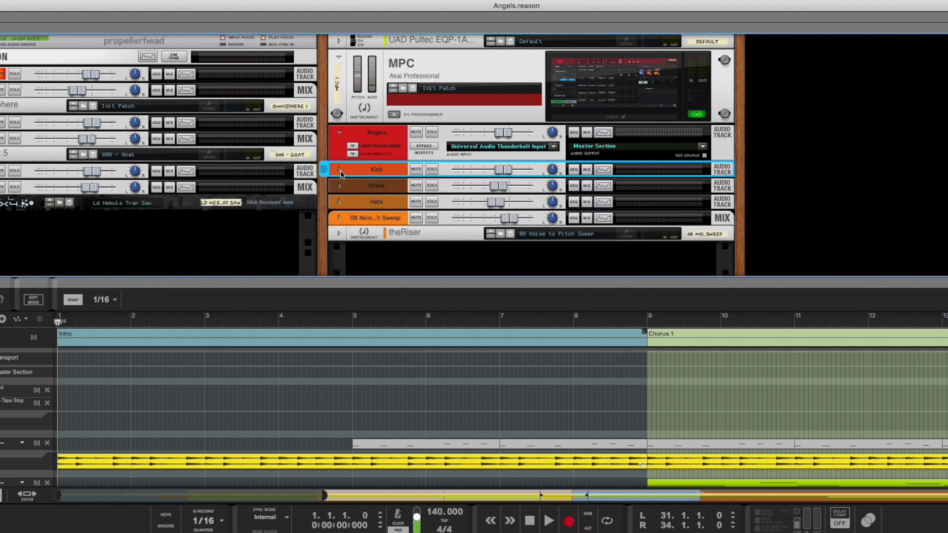
Step: Expand the Snare track and review its audio input choices, then fold it
{"action": "left_click", "coordinate": [340, 185]}
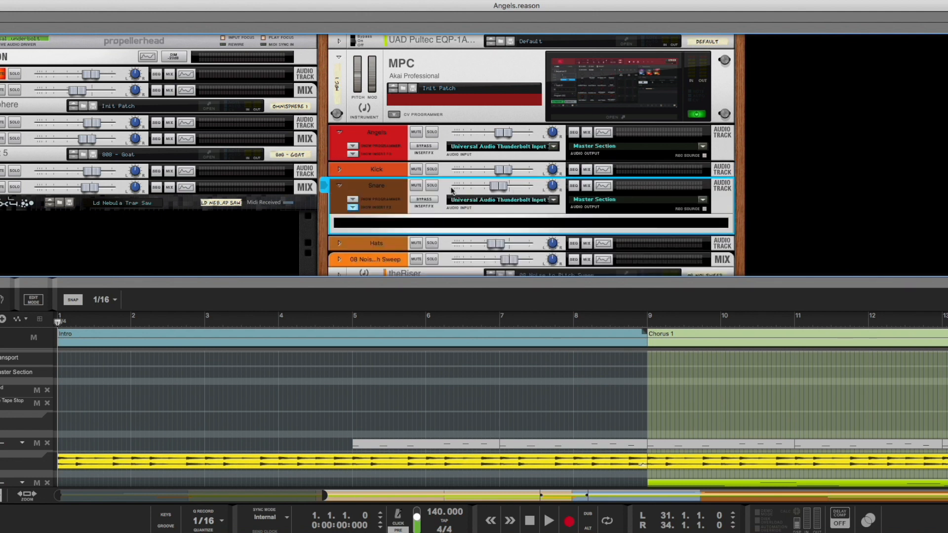
{"action": "left_click", "coordinate": [554, 200]}
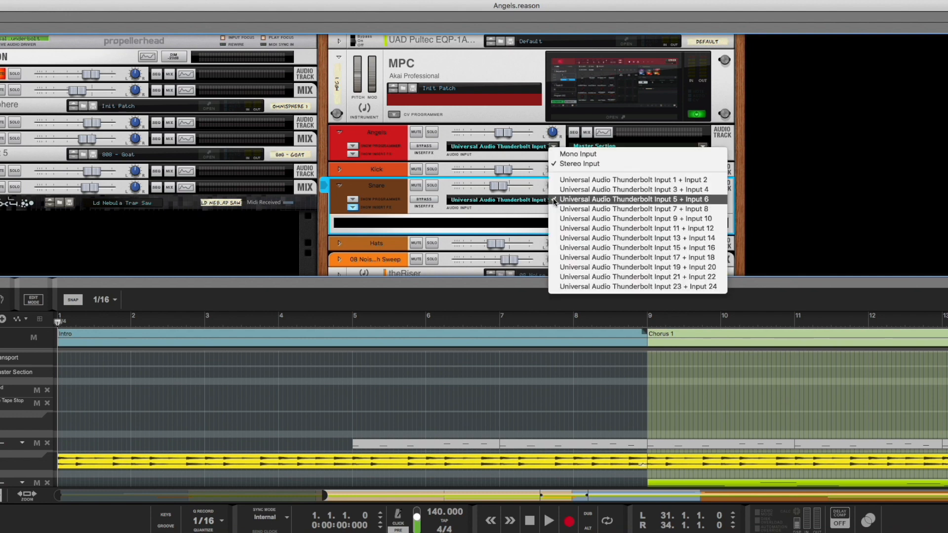
{"action": "left_click", "coordinate": [339, 190]}
{"action": "left_click", "coordinate": [340, 187]}
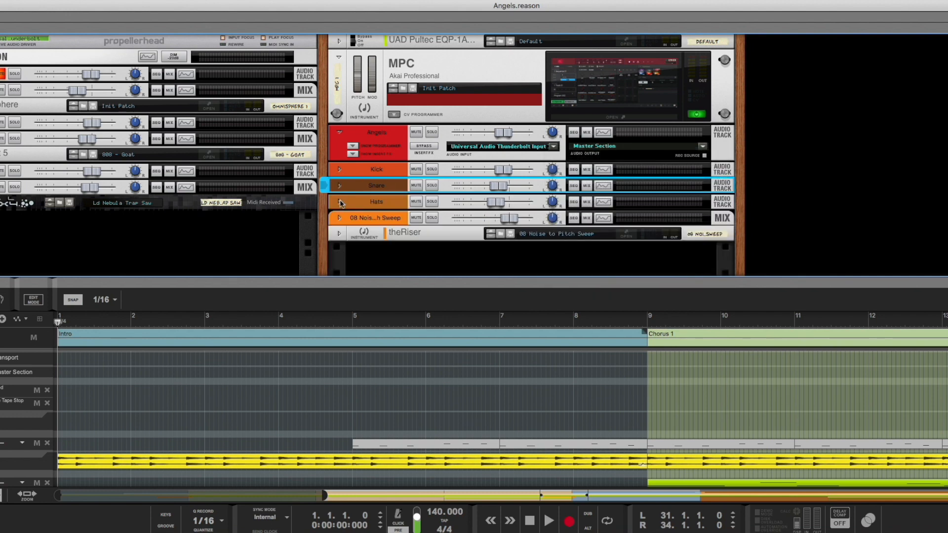
Step: Set the Hats track's input to Universal Audio Thunderbolt Input 7 + Input 8, then fold the Hats and Angels tracks
{"action": "left_click", "coordinate": [340, 202]}
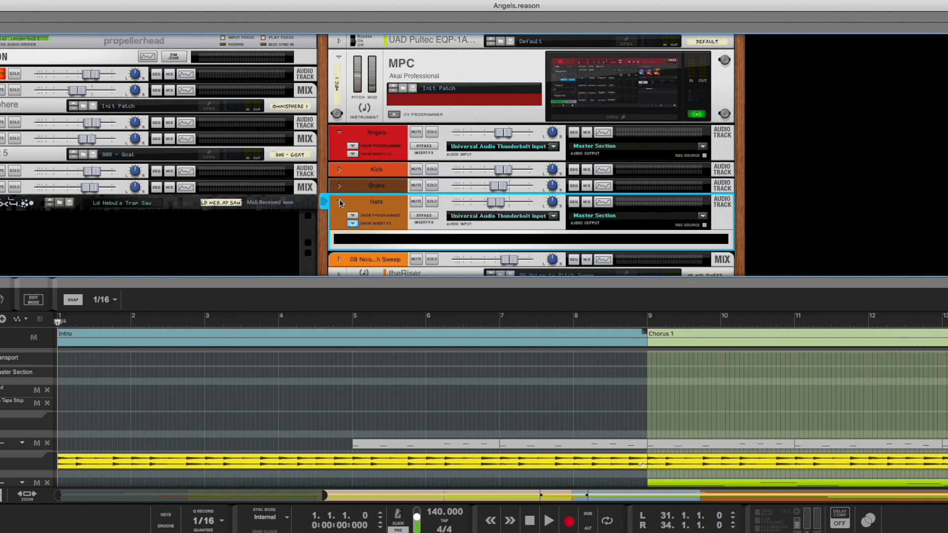
{"action": "left_click", "coordinate": [554, 217]}
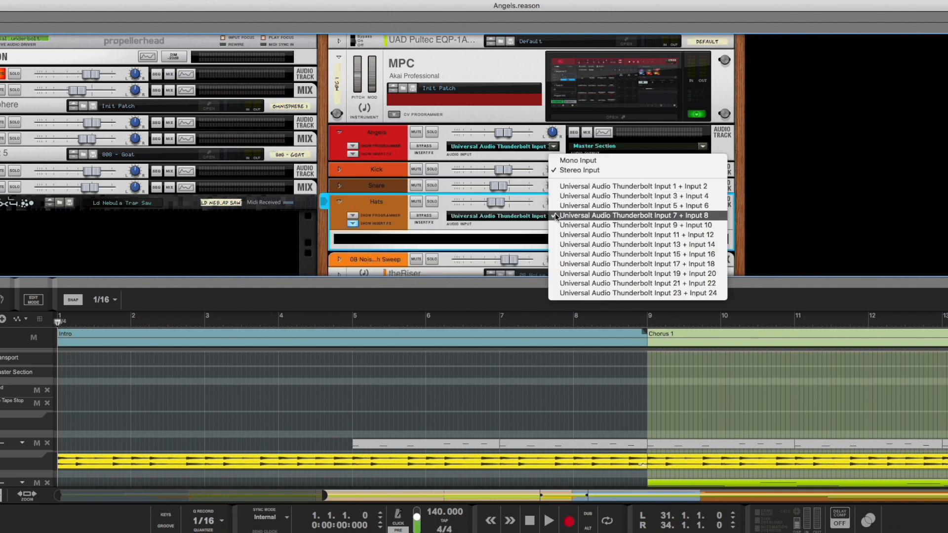
{"action": "left_click", "coordinate": [595, 216]}
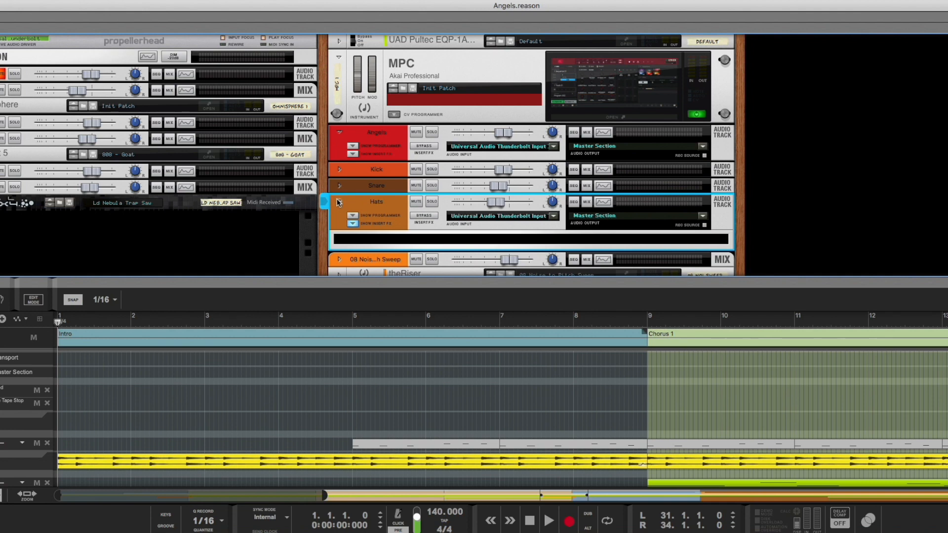
{"action": "left_click", "coordinate": [338, 202]}
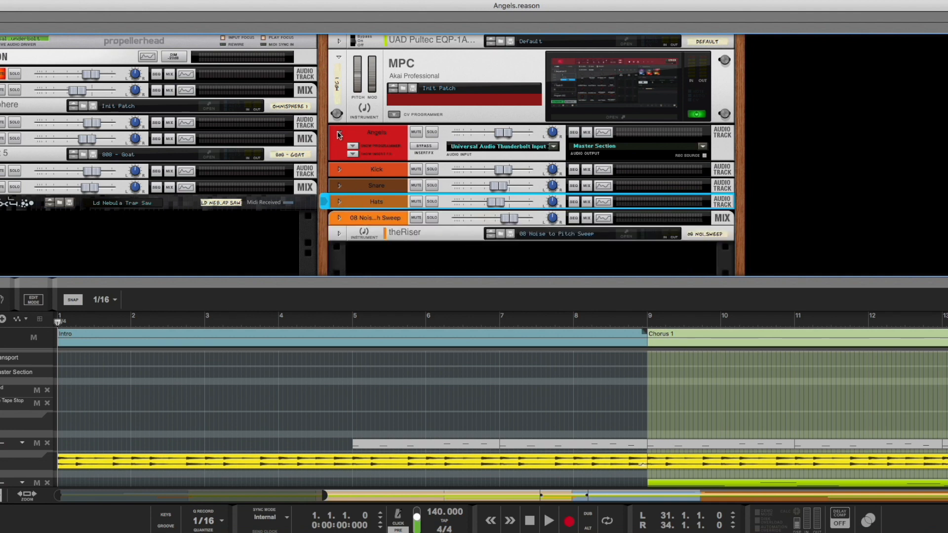
{"action": "left_click", "coordinate": [340, 134]}
Step: Examine the main mixer's channel strips, then shrink the mixer pane and fold the MPC device in the rack
{"action": "left_click_drag", "start_coordinate": [816, 31], "coordinate": [813, 230]}
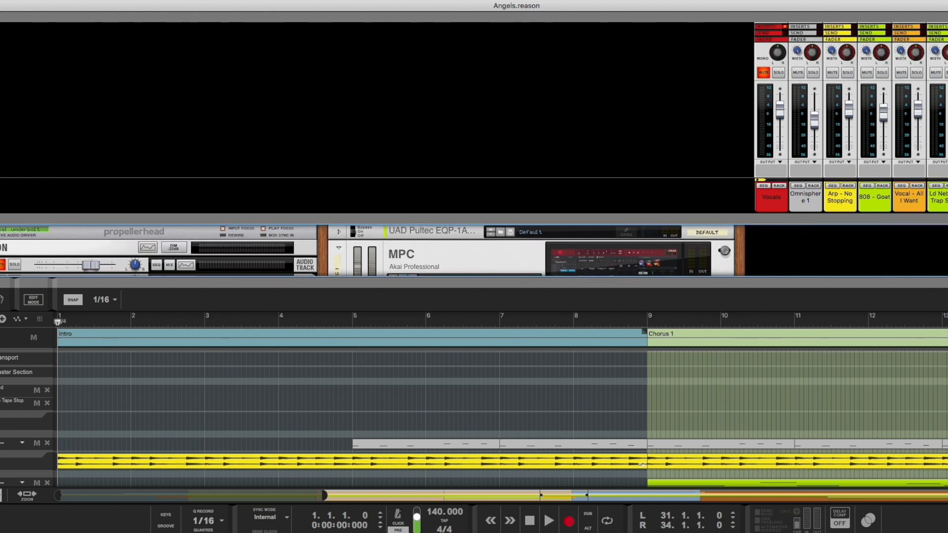
{"action": "scroll", "coordinate": [851, 99], "scroll_direction": "up", "scroll_amount": 10}
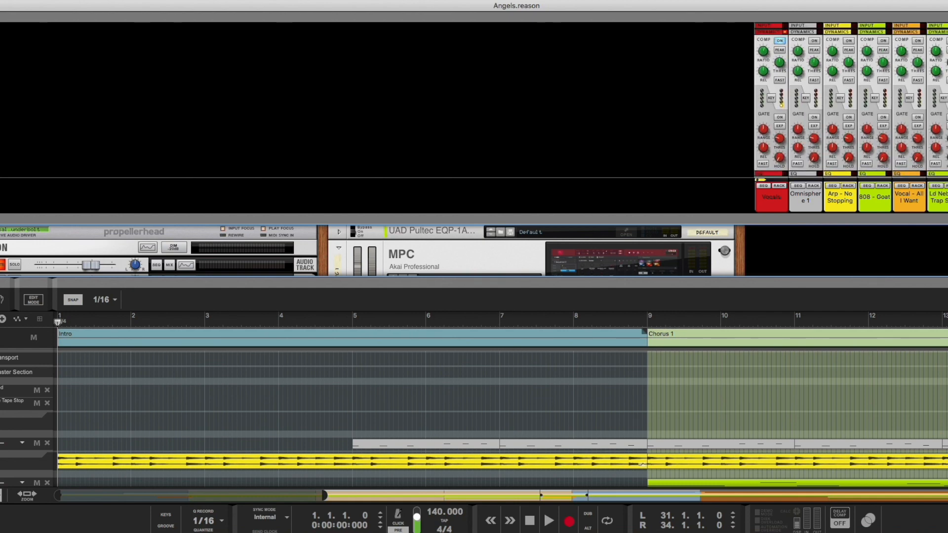
{"action": "scroll", "coordinate": [851, 98], "scroll_direction": "down", "scroll_amount": 4}
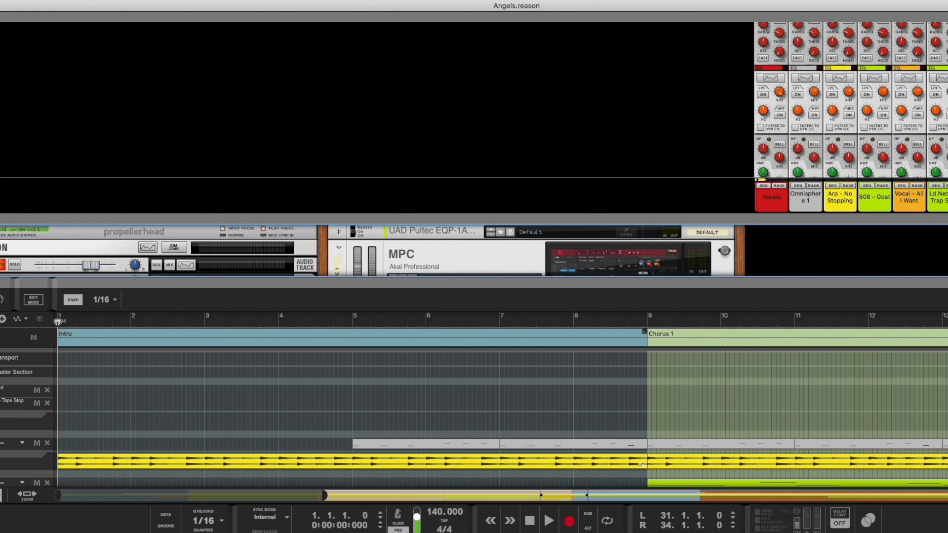
{"action": "scroll", "coordinate": [851, 99], "scroll_direction": "down", "scroll_amount": 6}
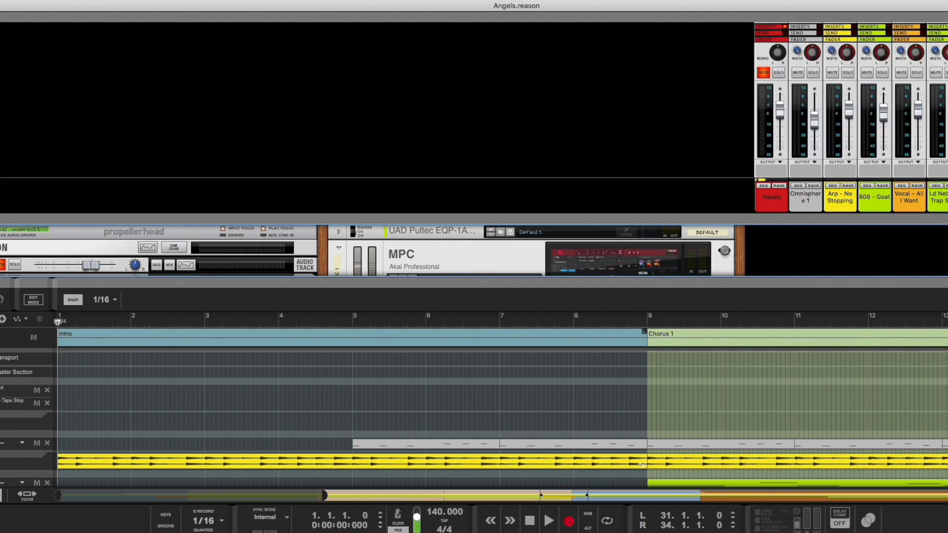
{"action": "left_click_drag", "start_coordinate": [474, 219], "coordinate": [474, 65]}
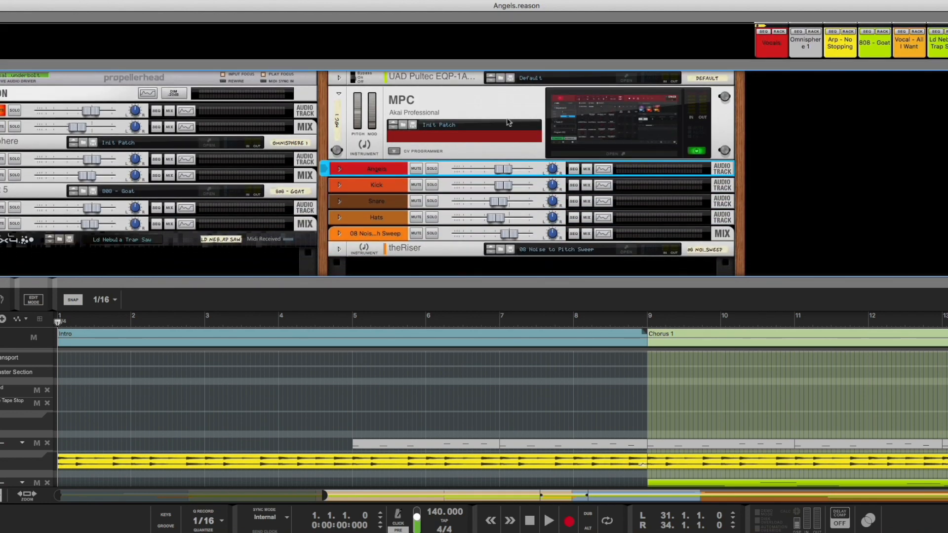
{"action": "left_click", "coordinate": [339, 94]}
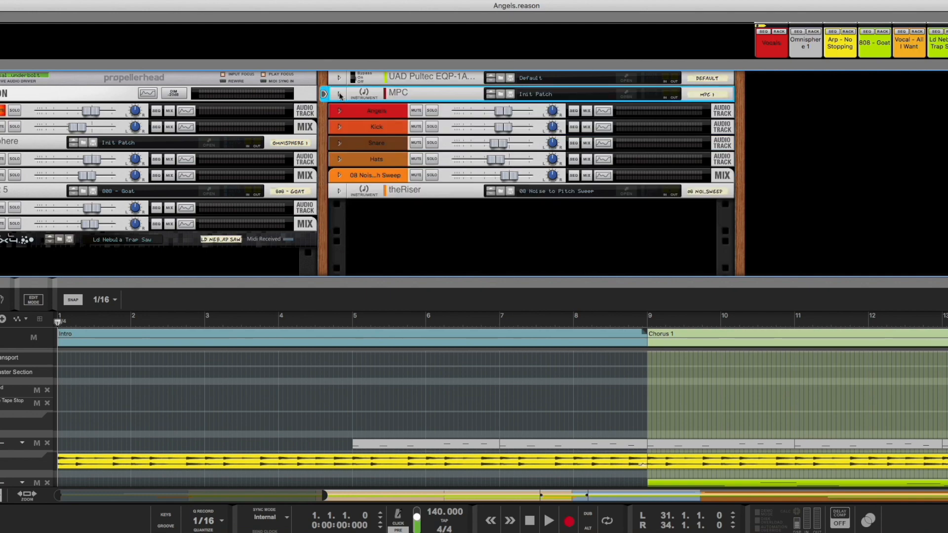